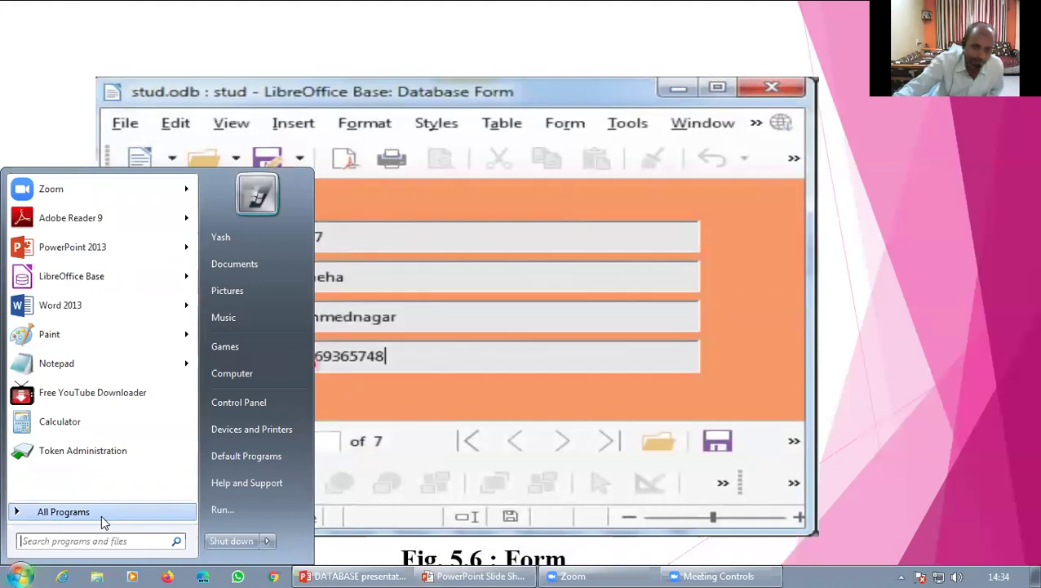
- Launch LibreOffice Base from the LibreOffice 7.0 program group
click(99, 513)
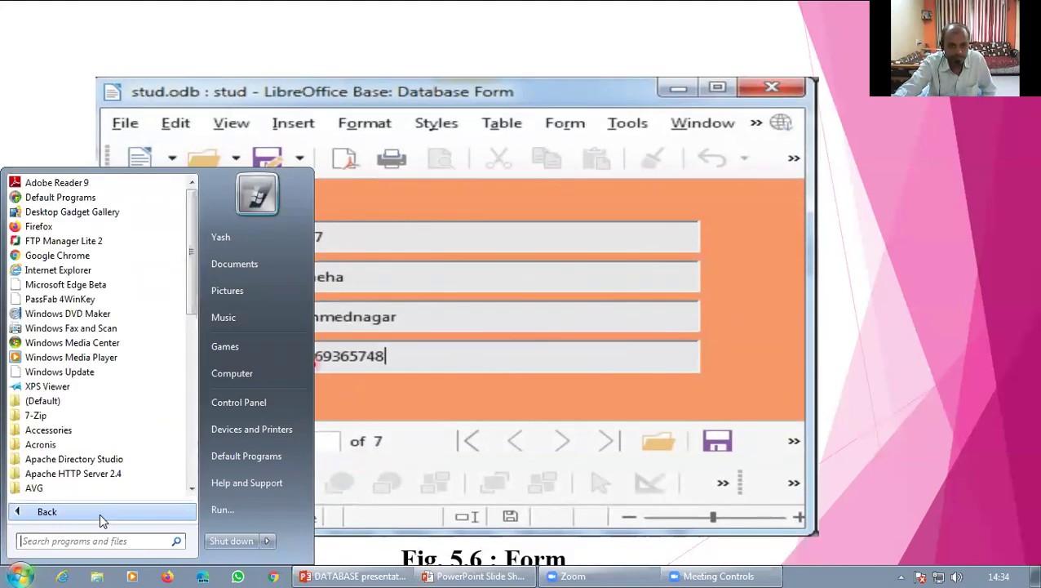
scroll(115, 457, down, 2)
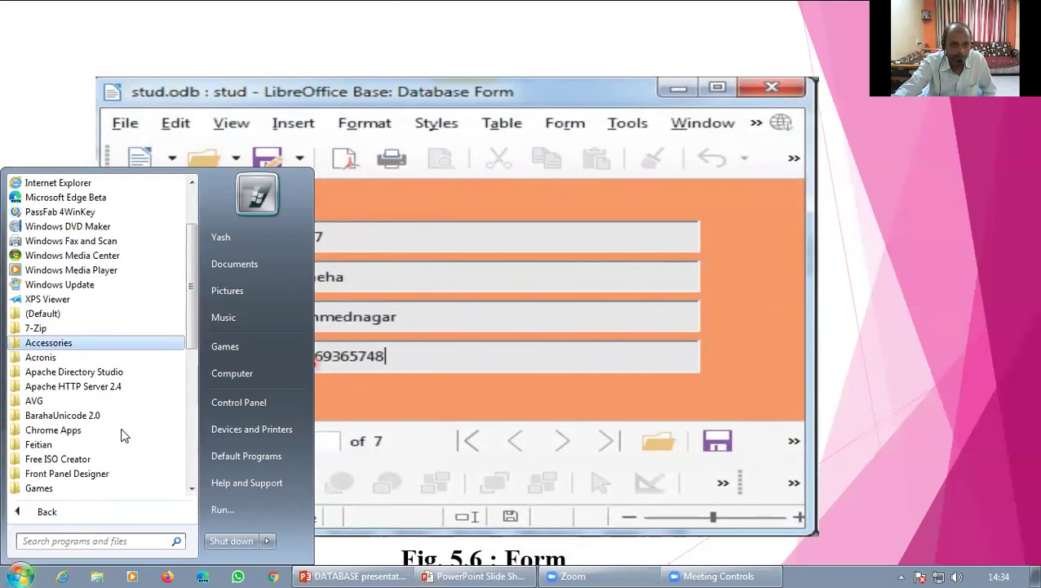
scroll(124, 431, down, 1)
scroll(126, 430, down, 3)
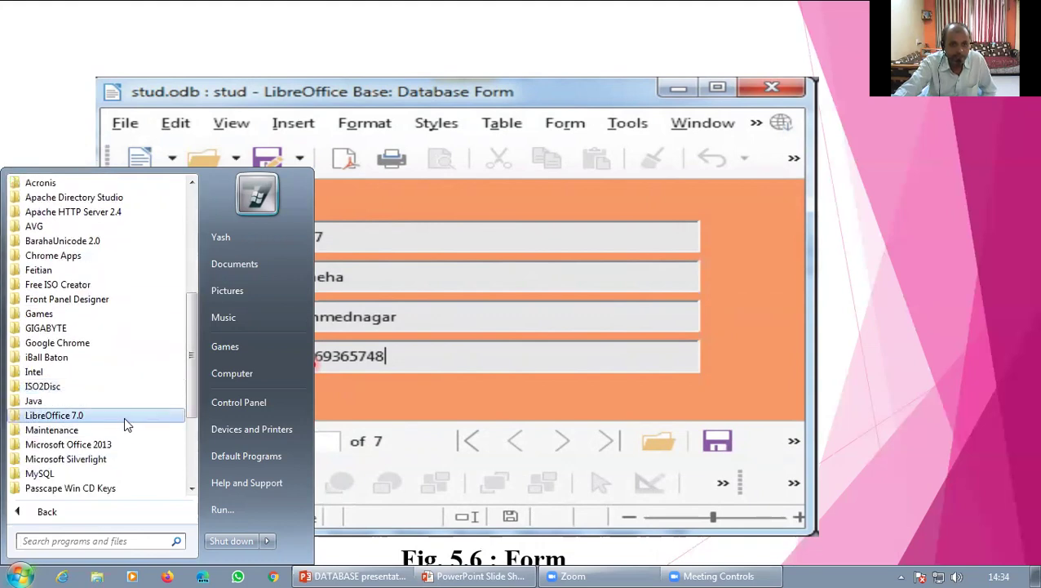
click(127, 416)
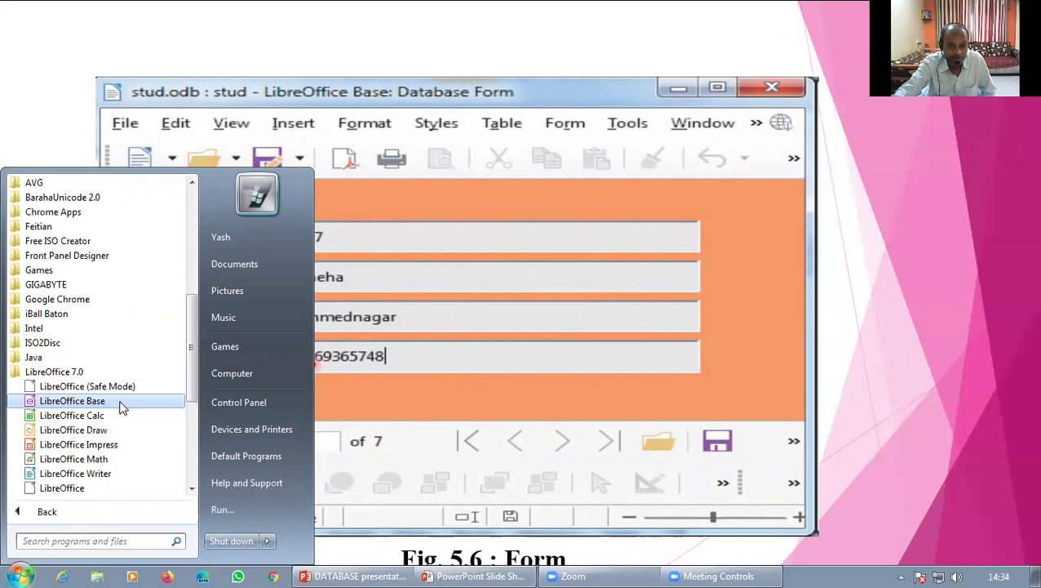
click(119, 403)
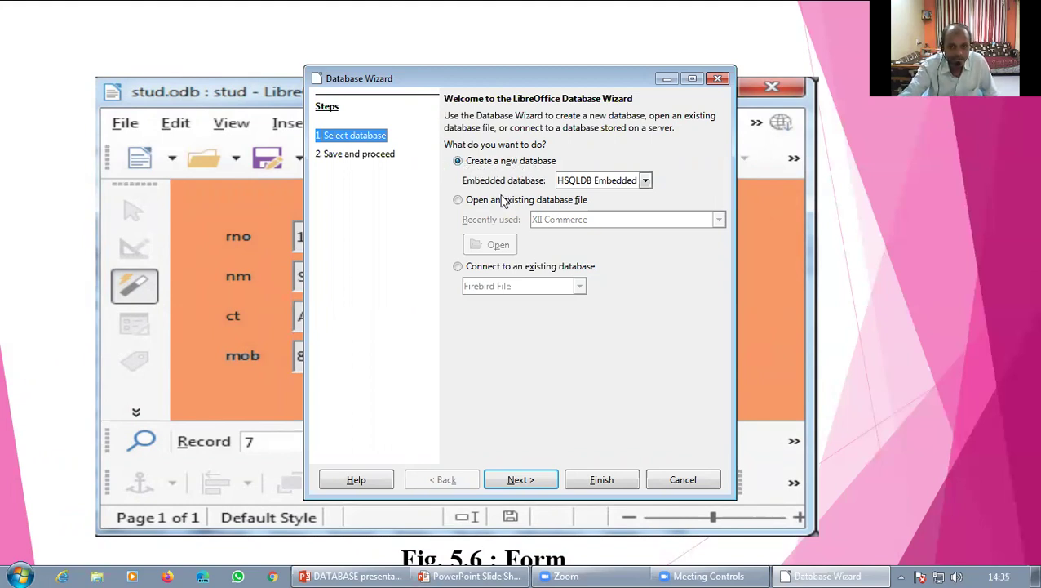
- Open the existing database file XII Commerce.odb from the Documents library
click(459, 203)
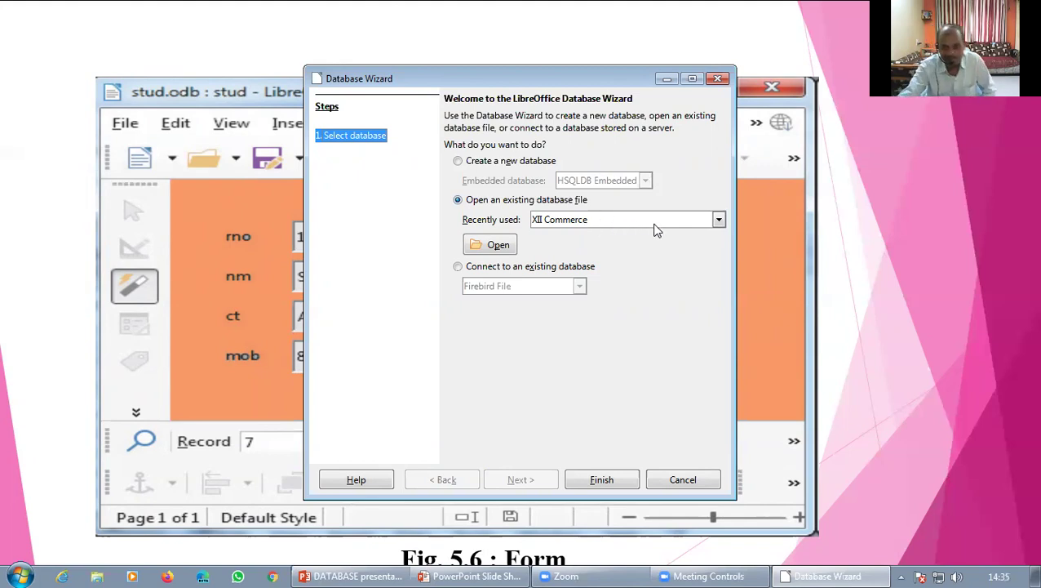
click(502, 252)
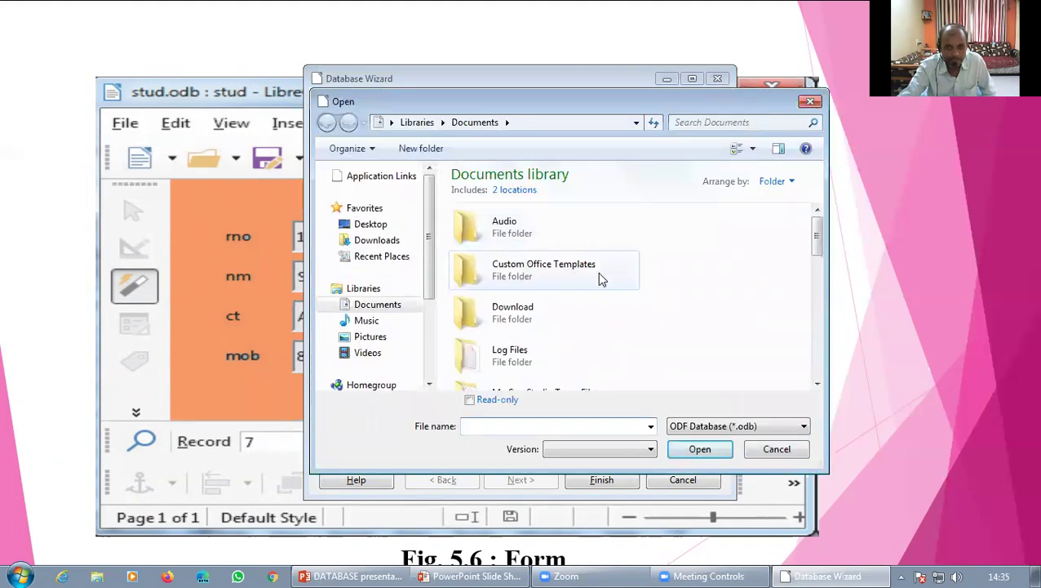
drag(818, 245, 842, 367)
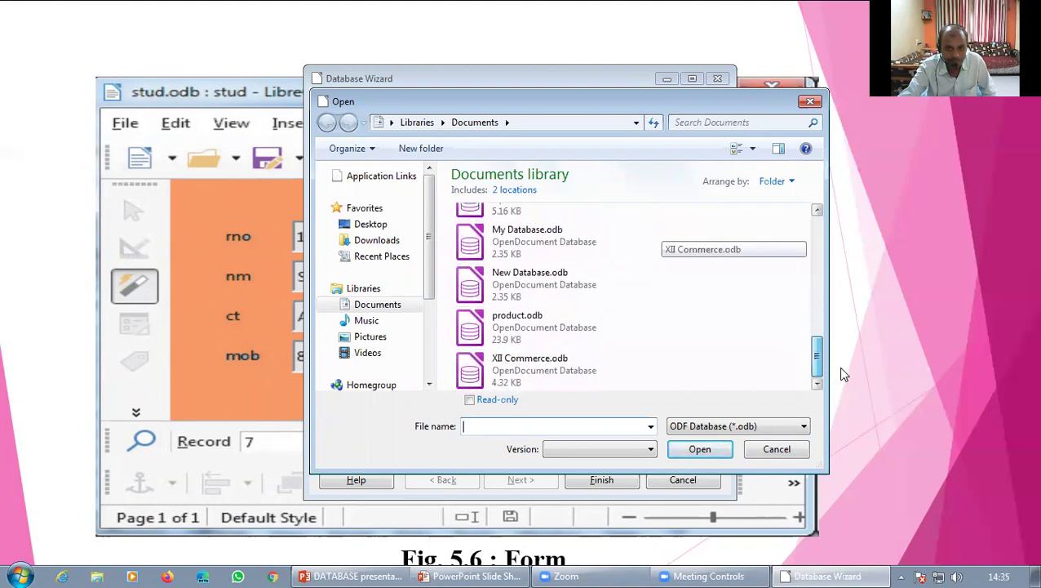
click(530, 368)
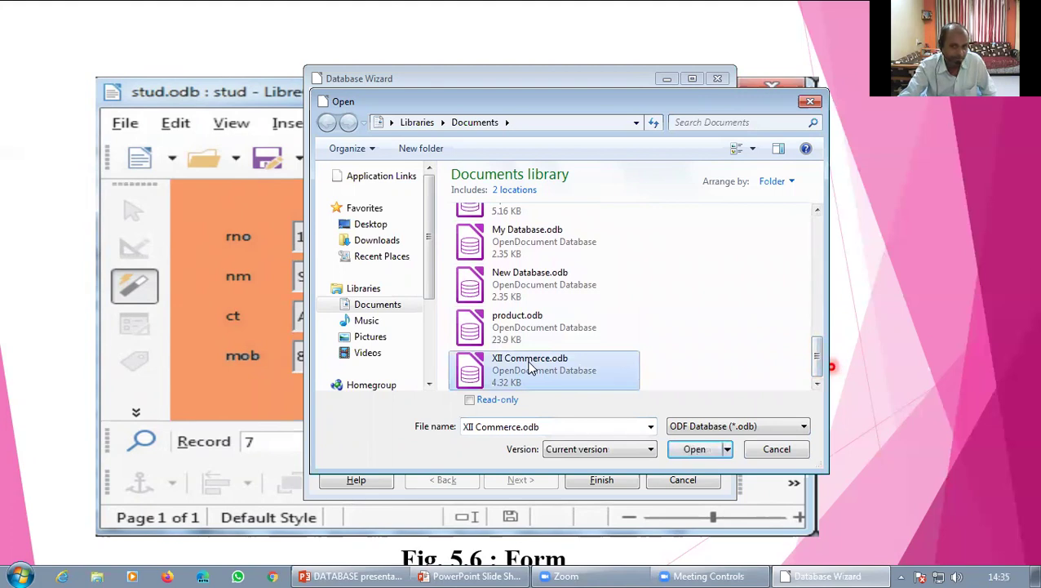
click(695, 449)
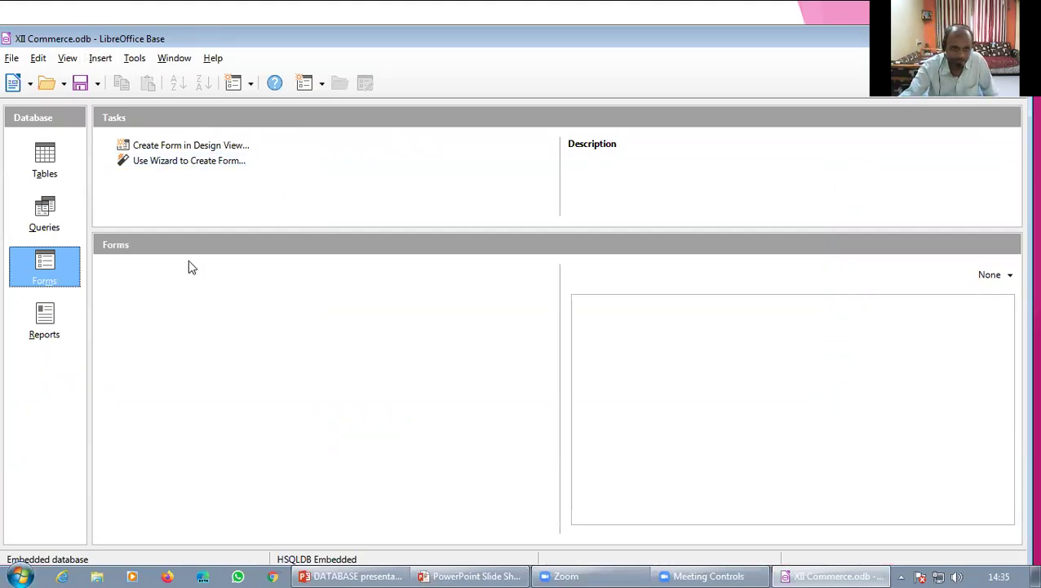
- View the records of the Student Info table, and close its data view
click(69, 277)
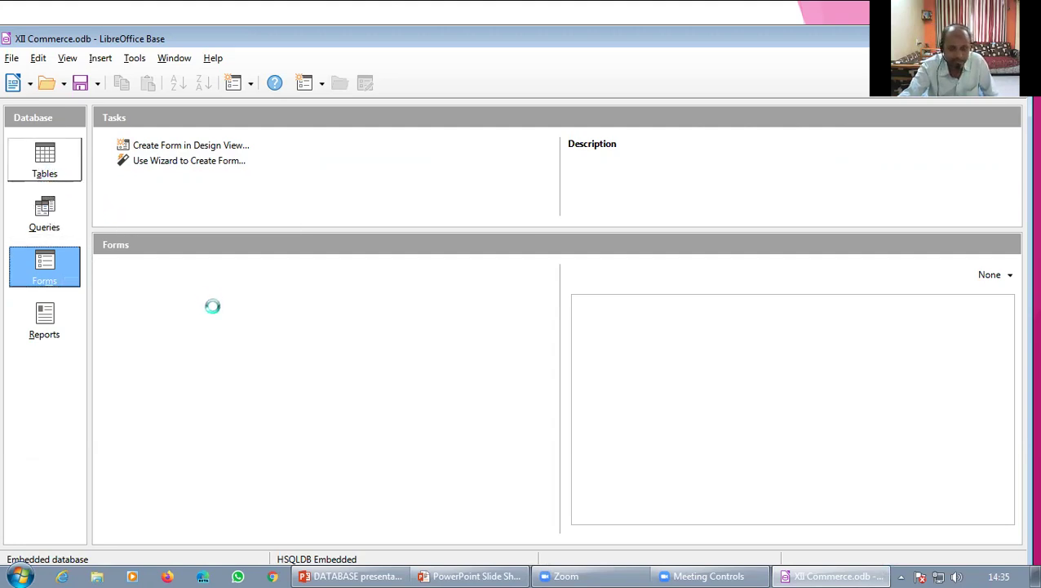
click(54, 183)
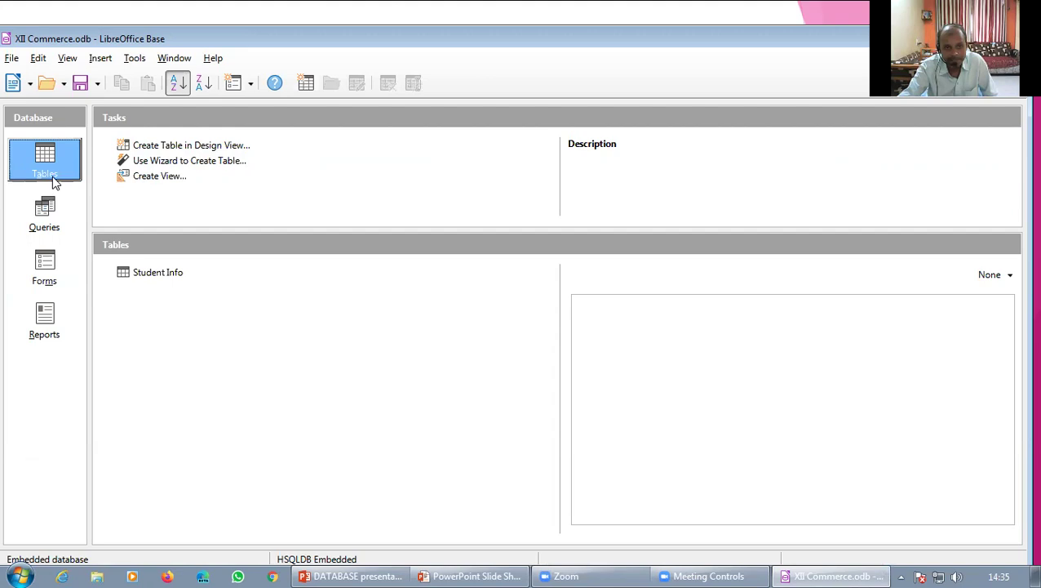
double_click(160, 273)
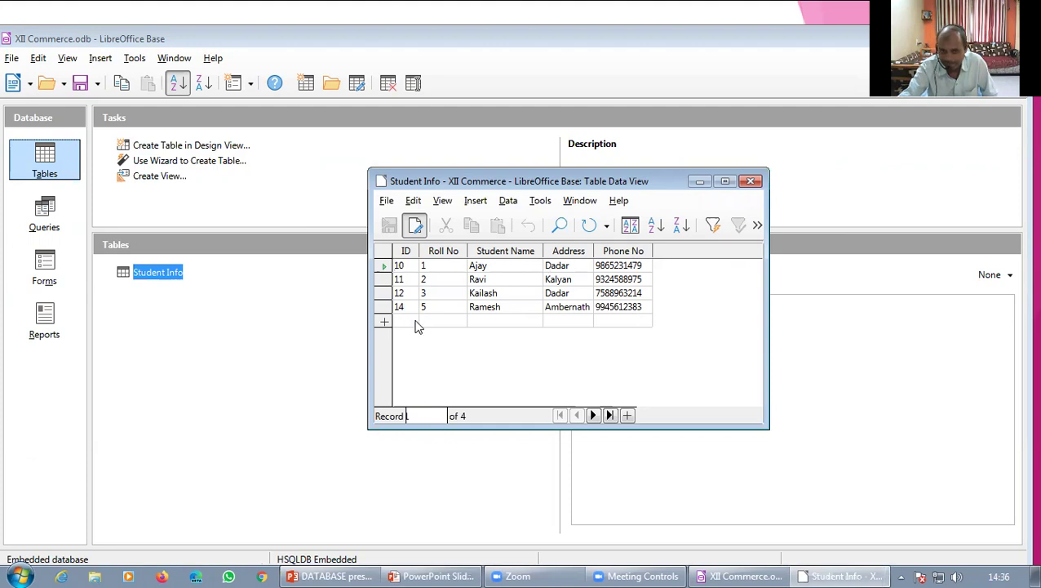
click(752, 182)
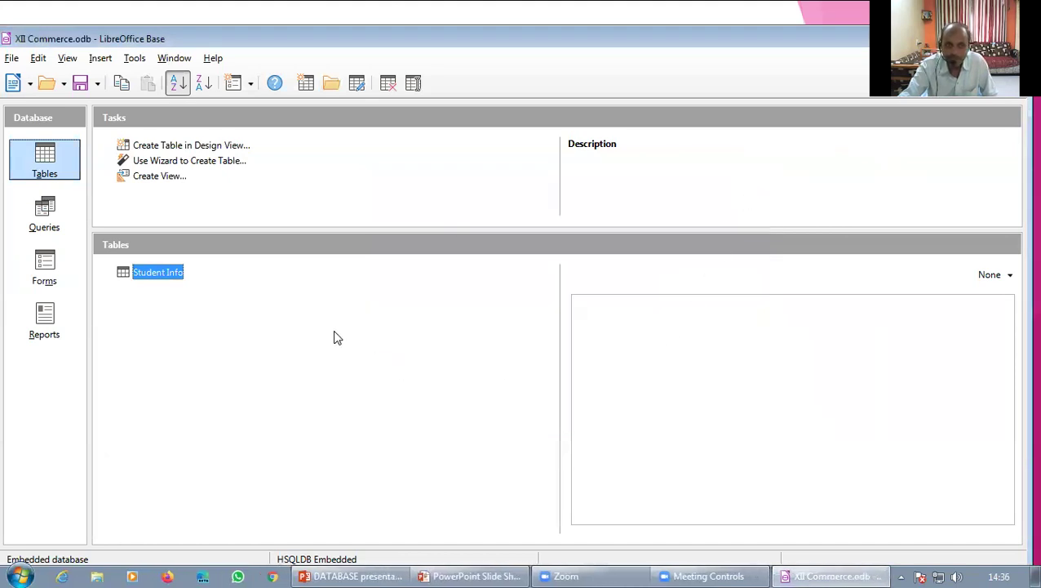
- Start a new form with the Form Wizard, based on the Student Info table with all of its fields included
click(44, 276)
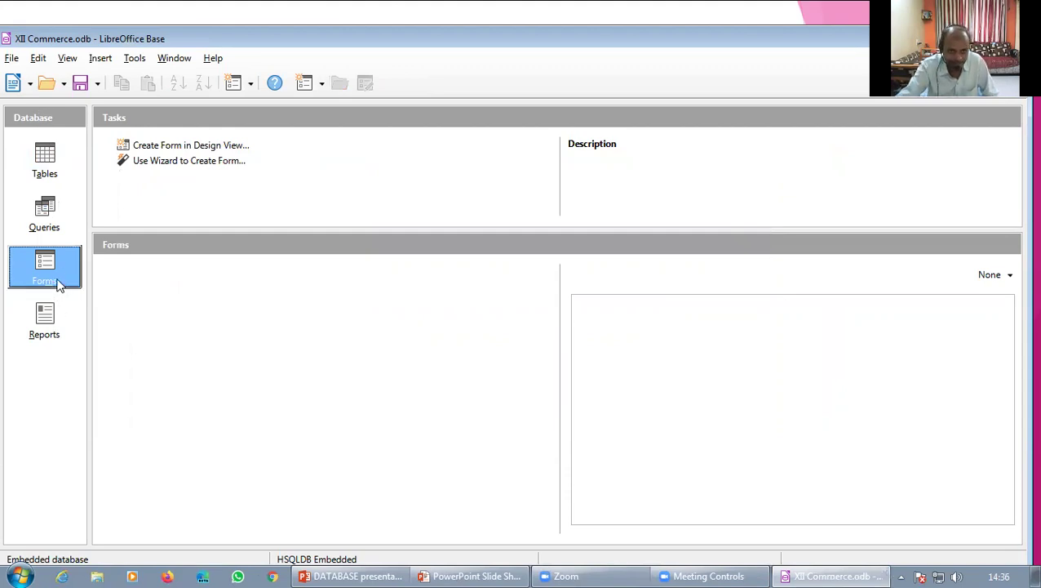
click(183, 162)
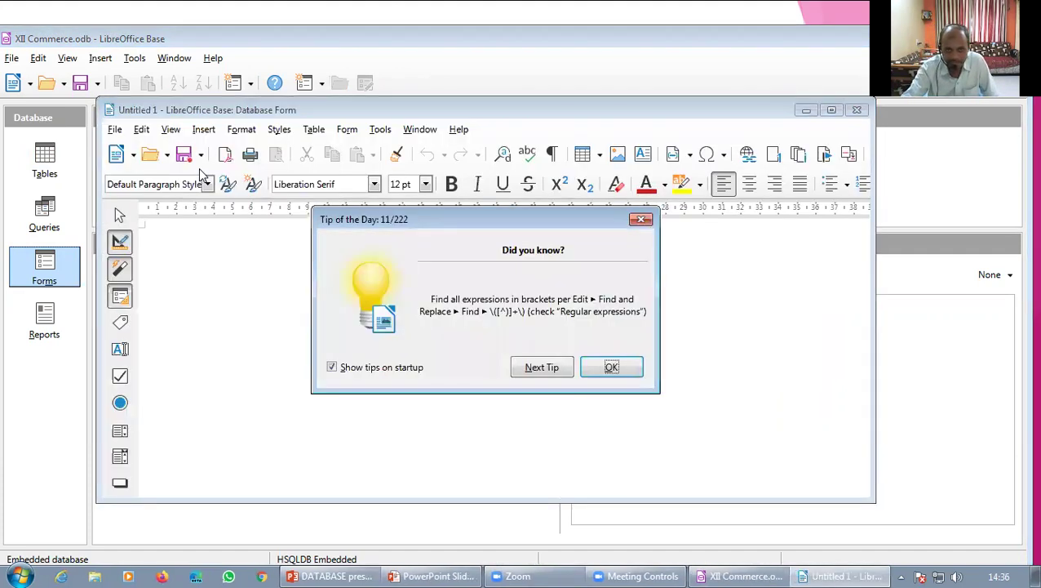
click(613, 369)
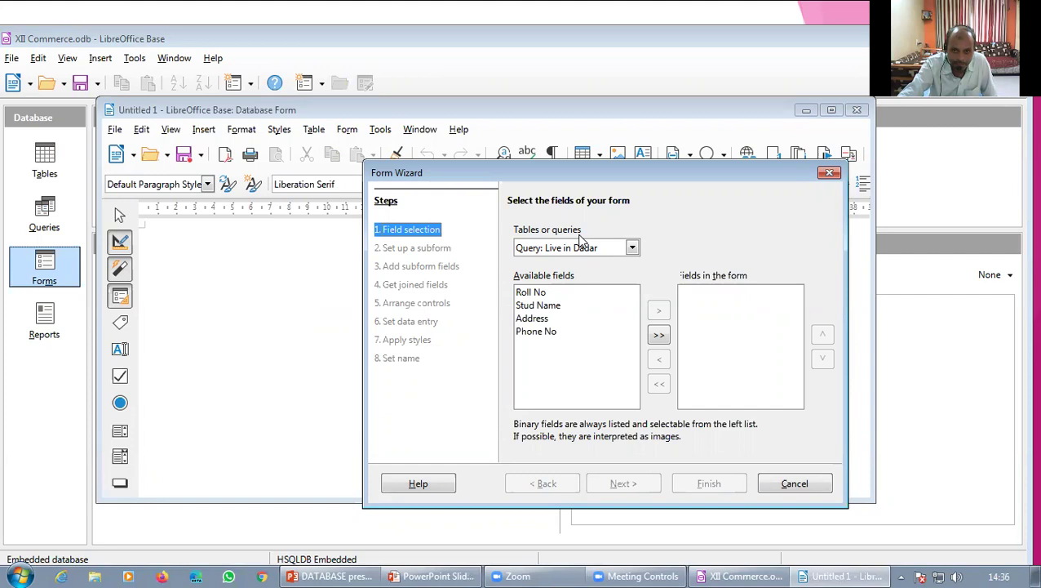
click(633, 249)
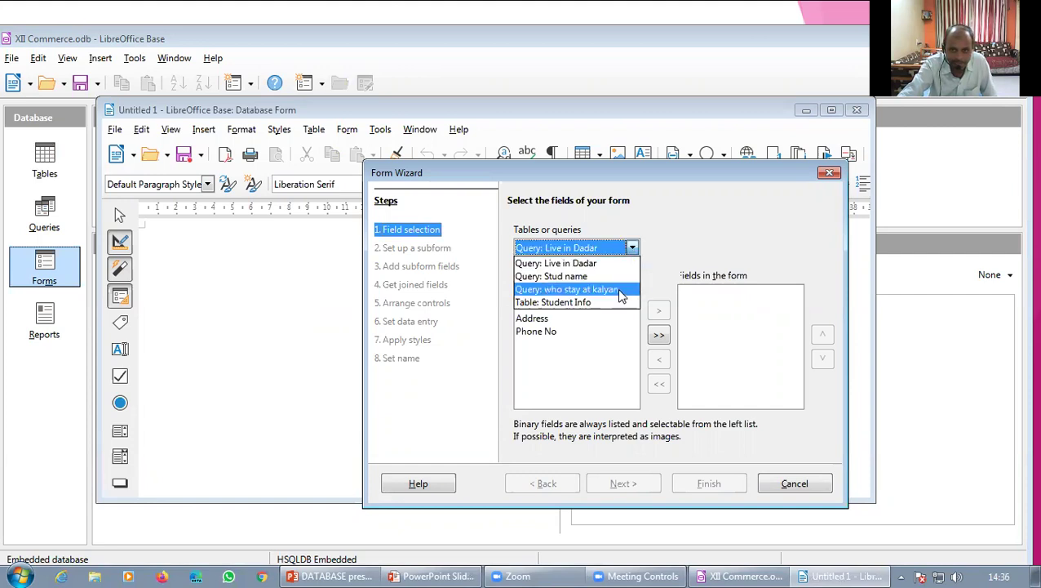
click(612, 303)
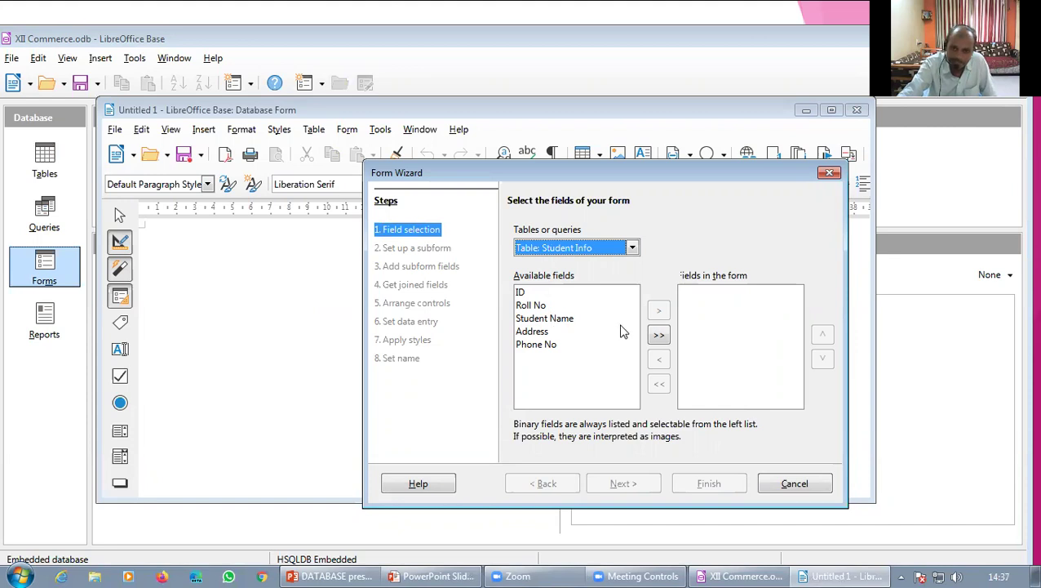
click(660, 337)
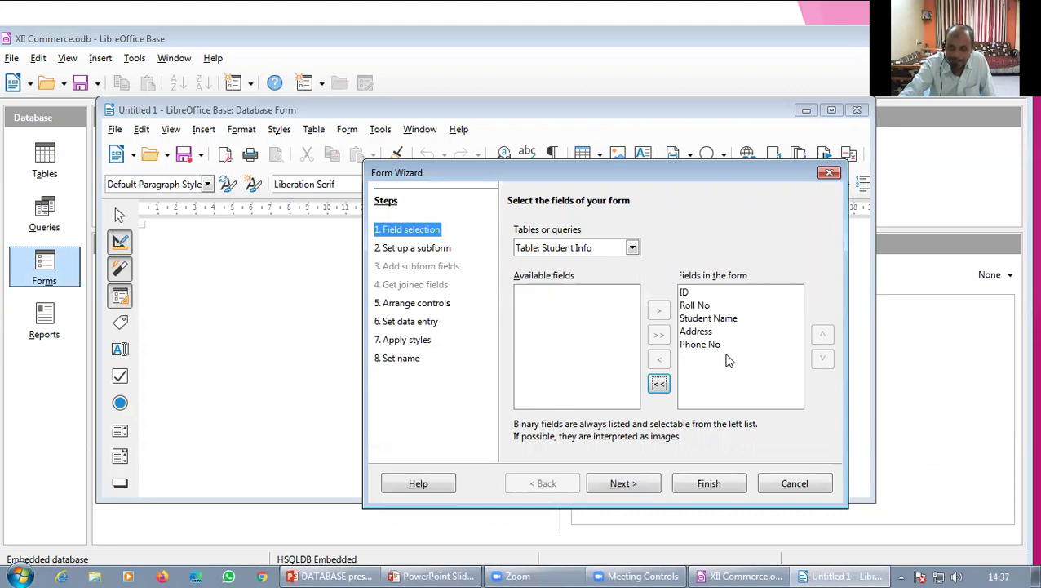
- Remove the Roll No field from the form's fields and add it back
click(697, 305)
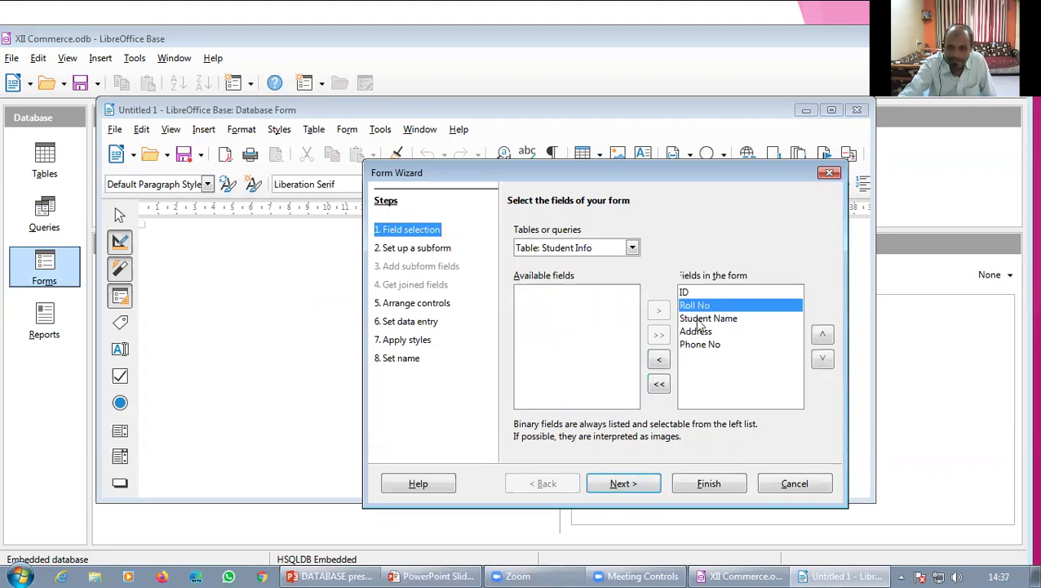
click(659, 361)
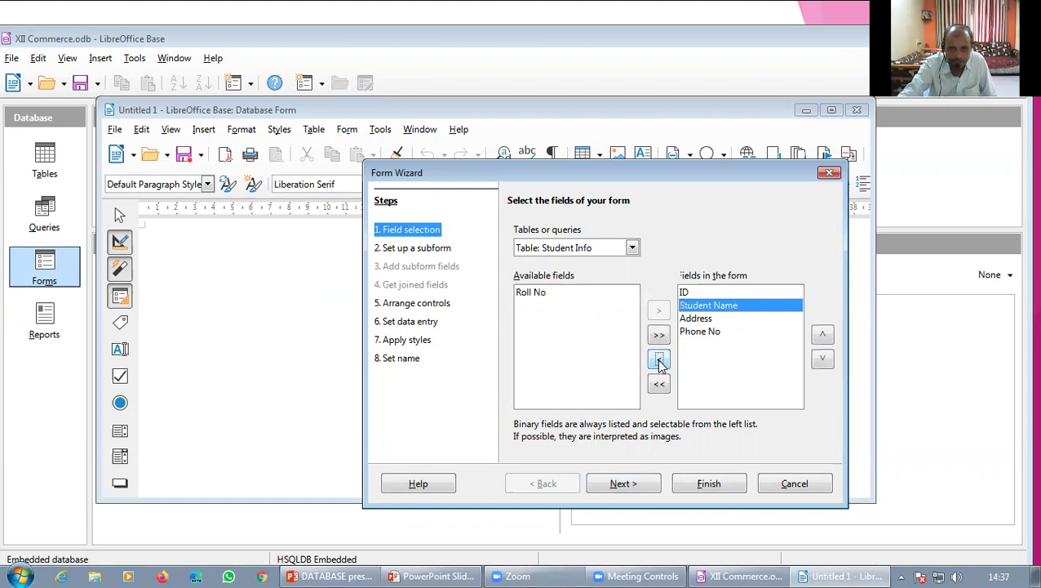
click(540, 294)
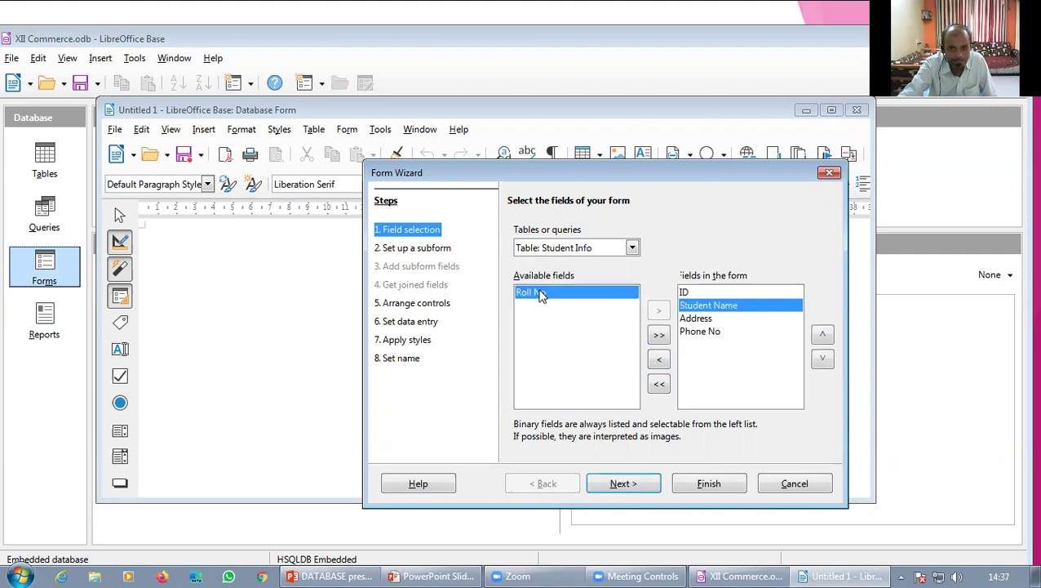
click(659, 311)
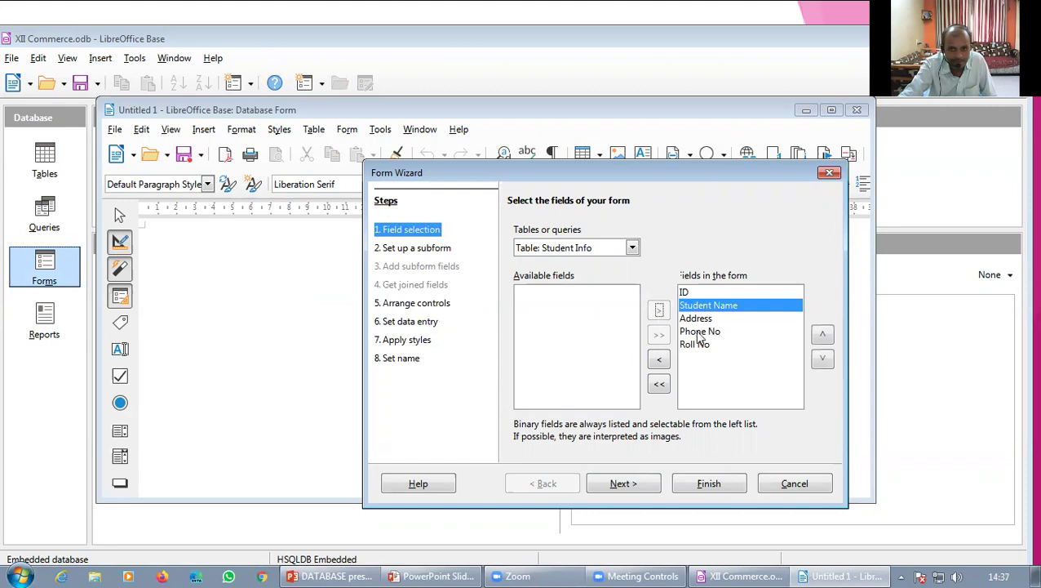
- Move Roll No up in the form's field order to directly below ID
drag(696, 345, 690, 303)
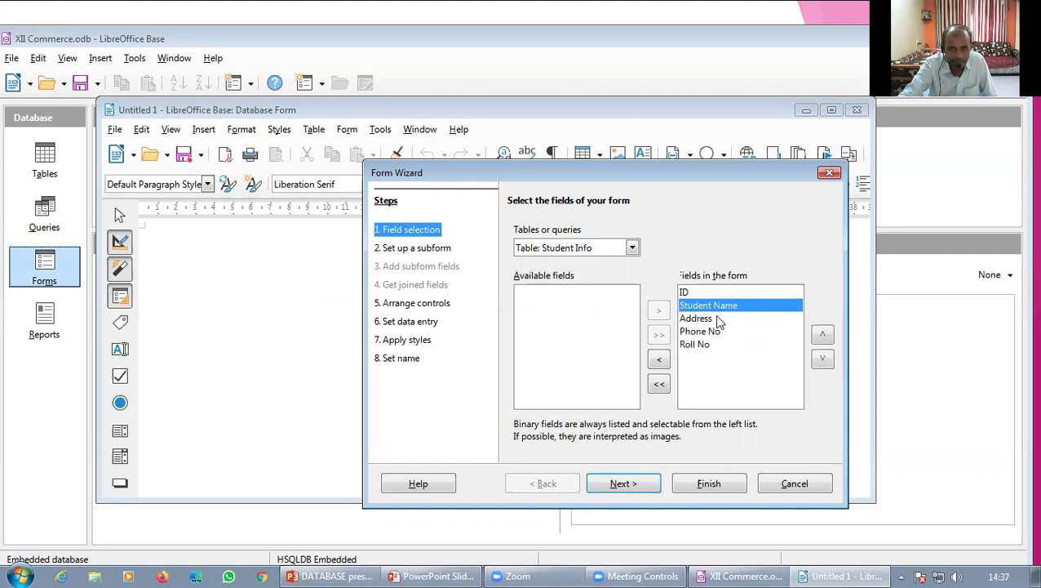
click(709, 345)
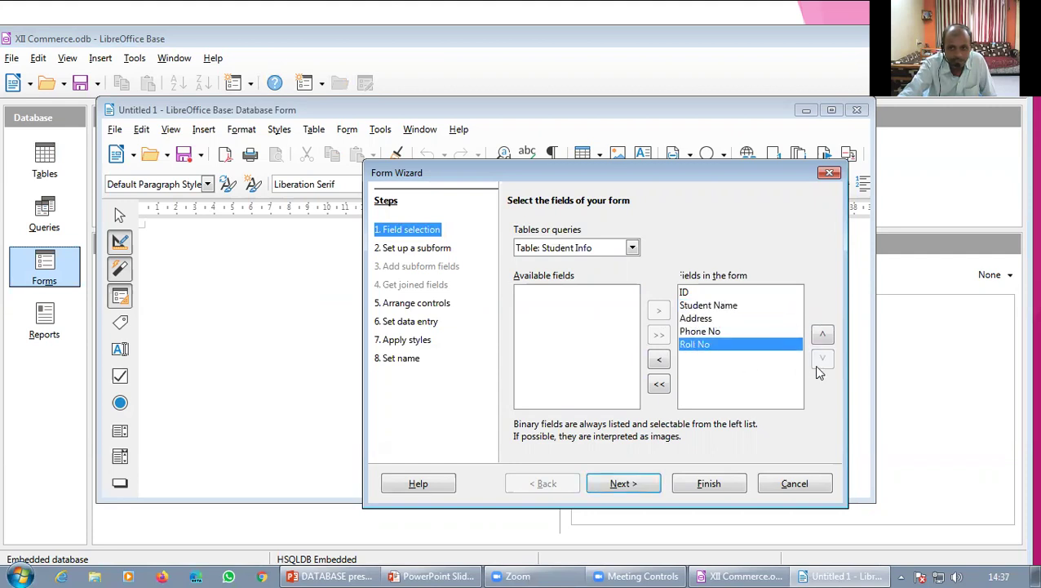
click(823, 337)
click(822, 337)
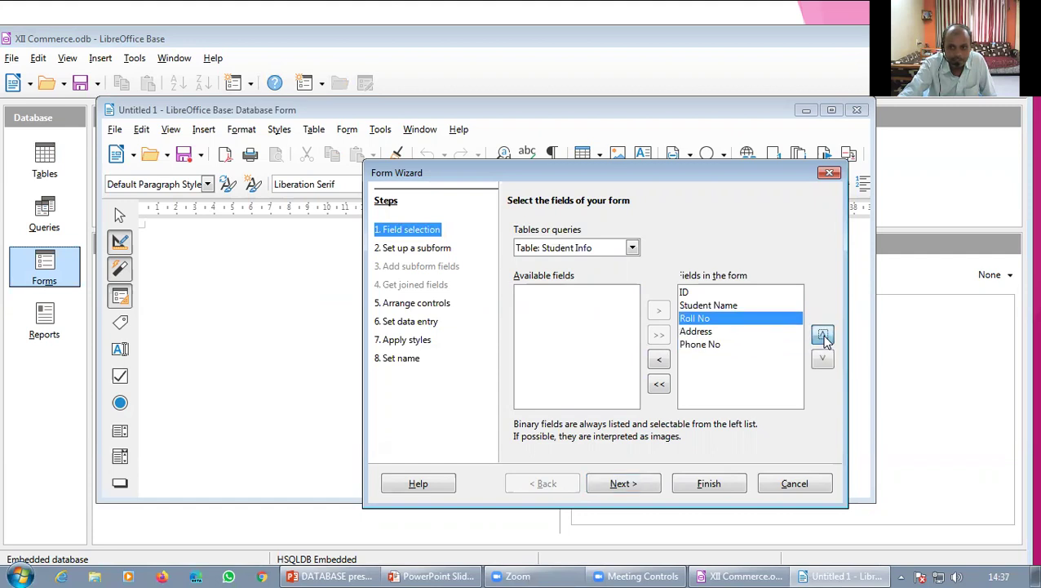
click(823, 337)
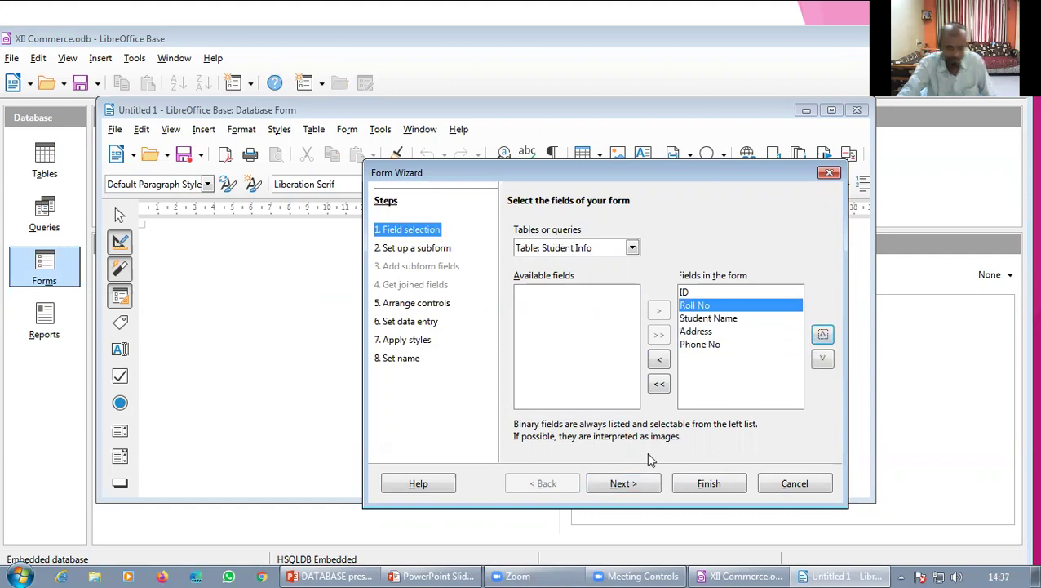
- Continue without a subform and try the four main form arrangements, settling on Columnar - Labels Left
click(624, 483)
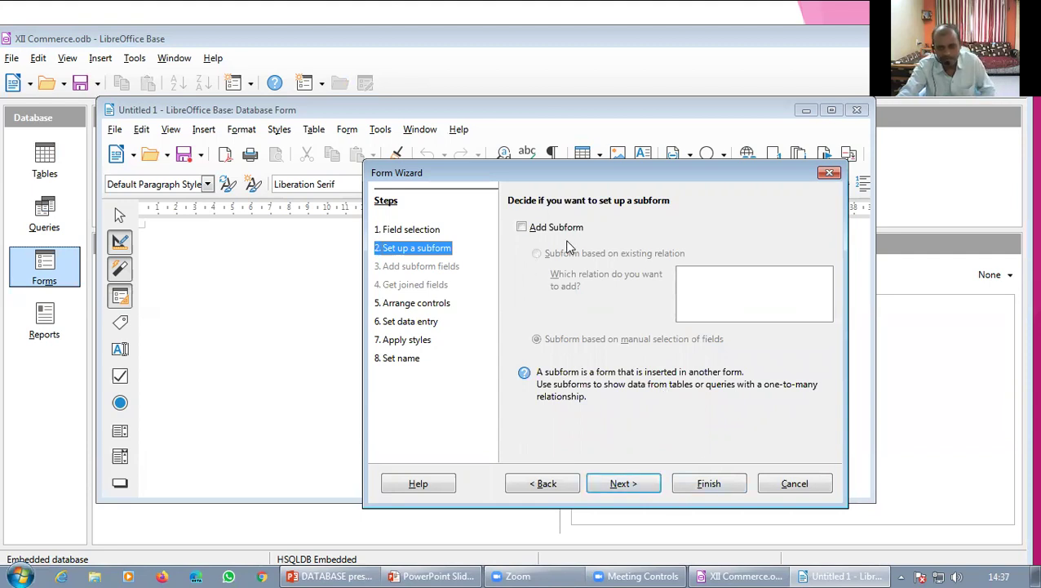
click(624, 483)
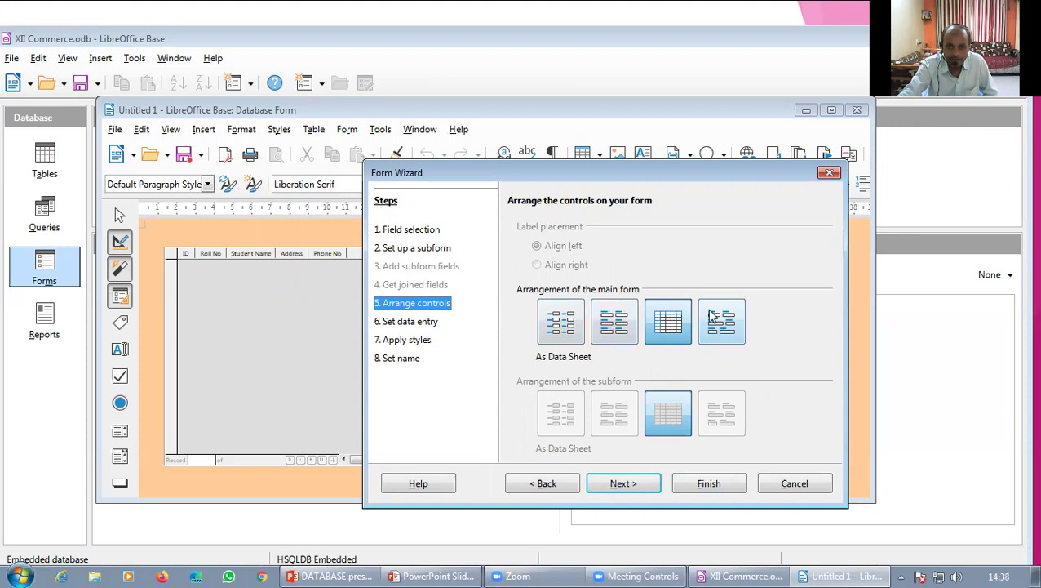
click(574, 326)
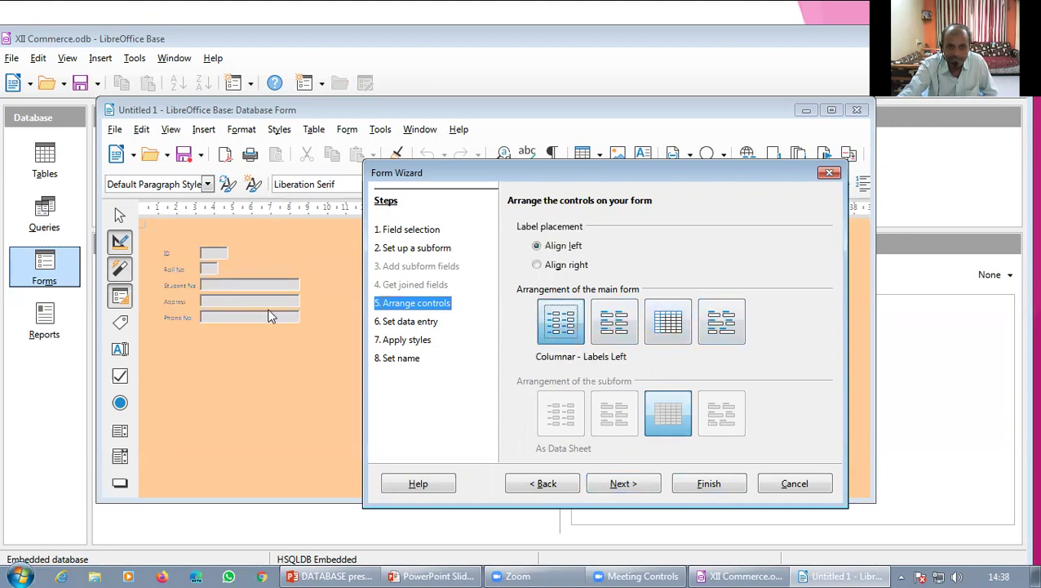
click(624, 335)
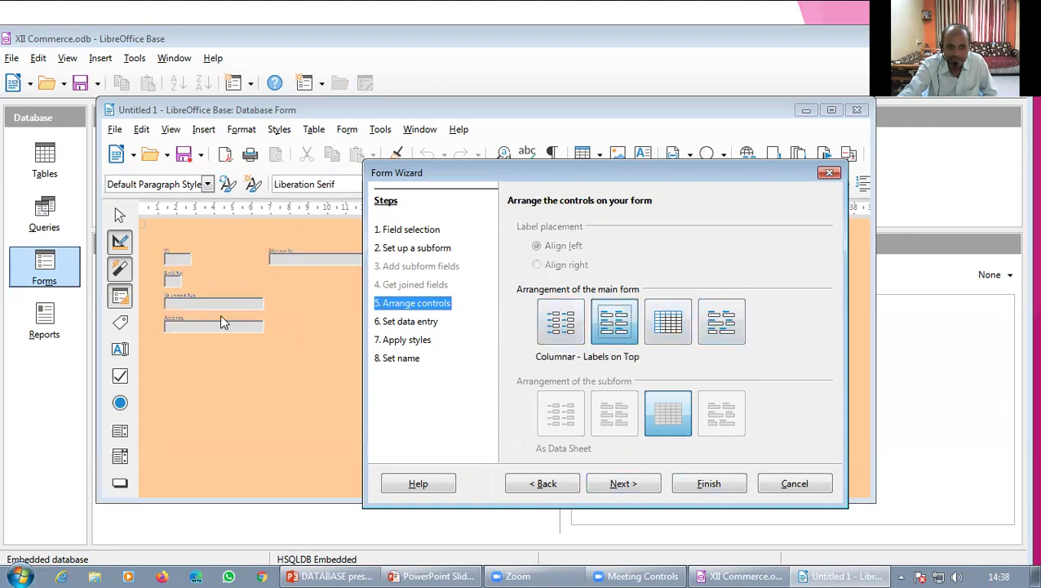
click(670, 332)
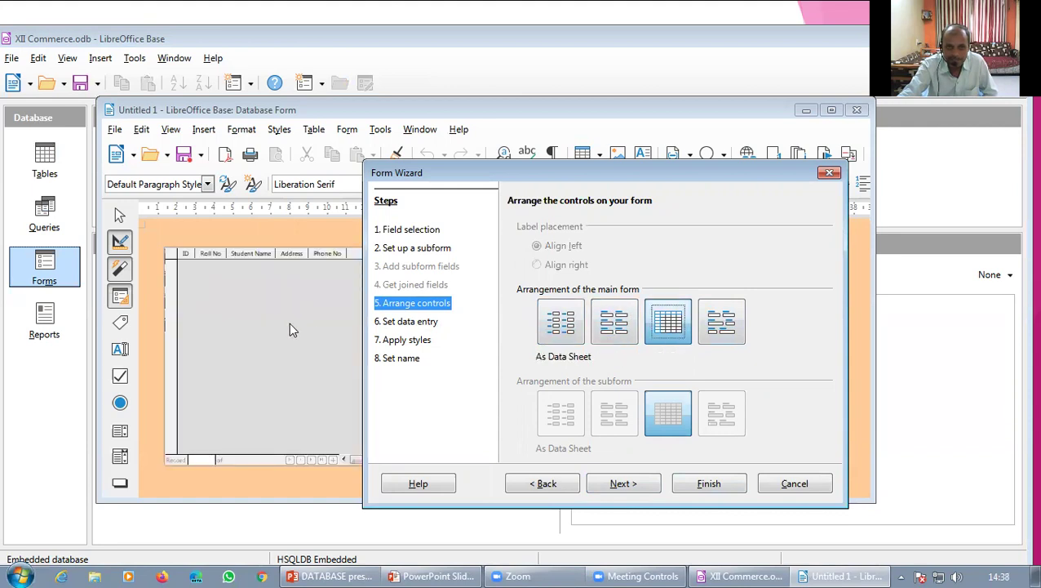
click(735, 341)
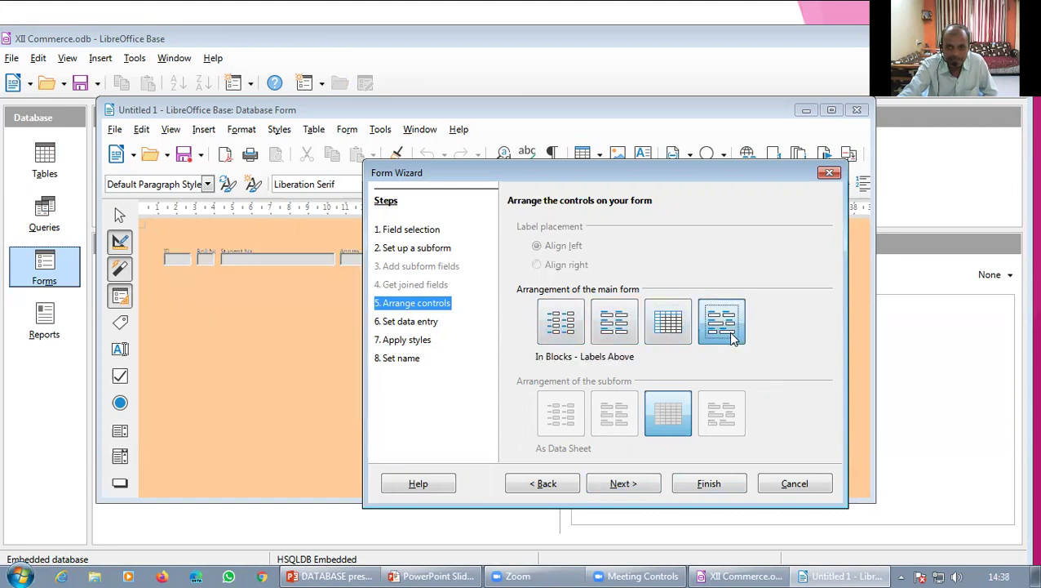
click(552, 336)
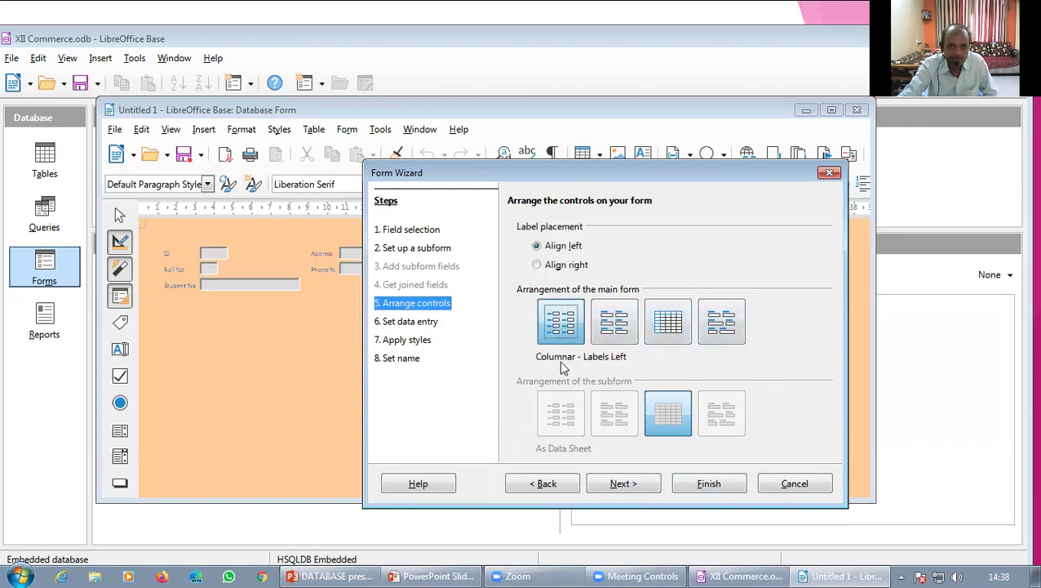
- Keep the Columnar - Labels Left arrangement with left-aligned labels and accept the data entry mode that displays all data
click(620, 329)
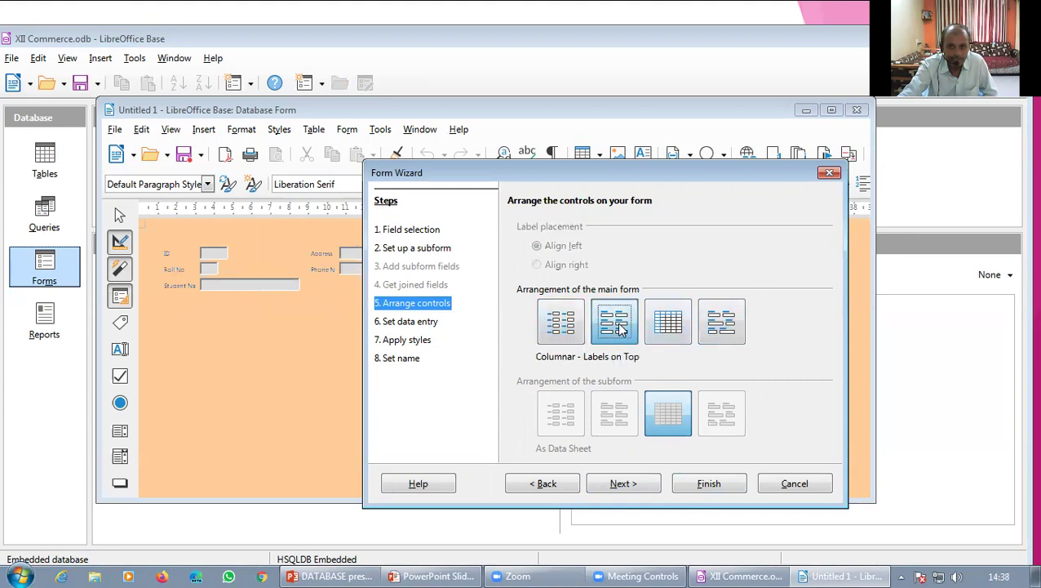
click(565, 322)
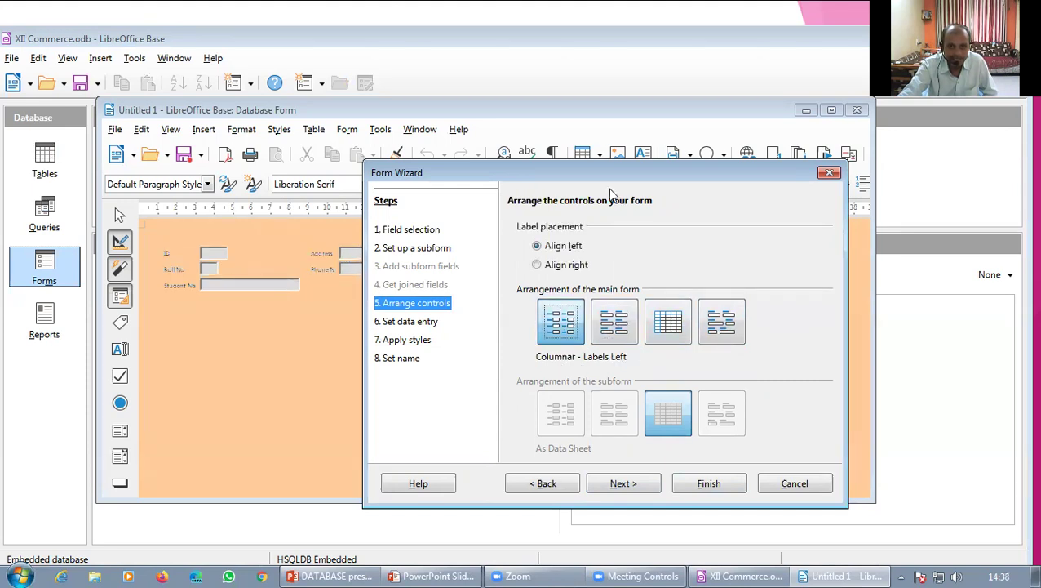
drag(616, 175, 768, 166)
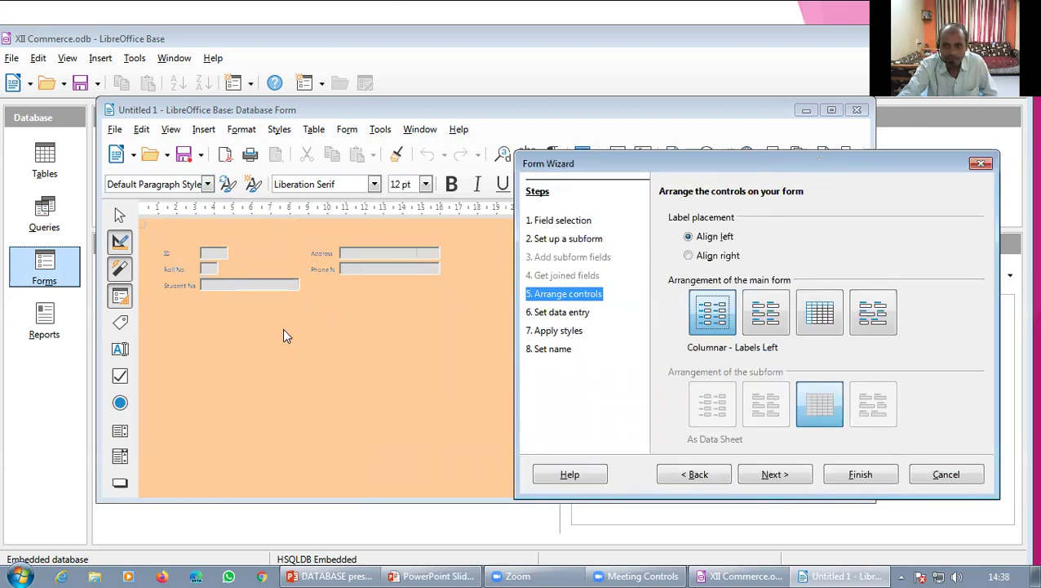
click(692, 257)
click(693, 239)
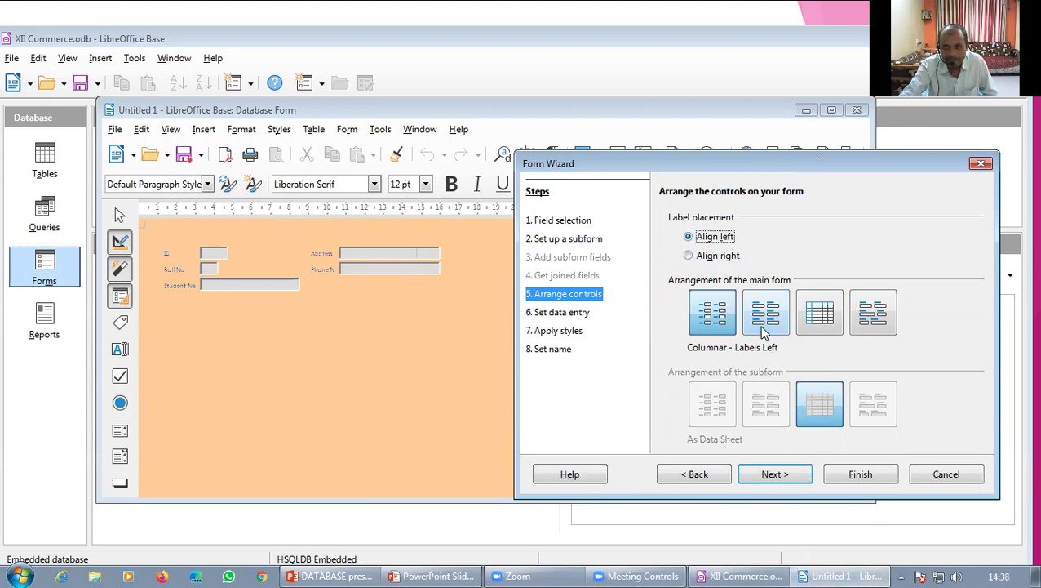
click(775, 478)
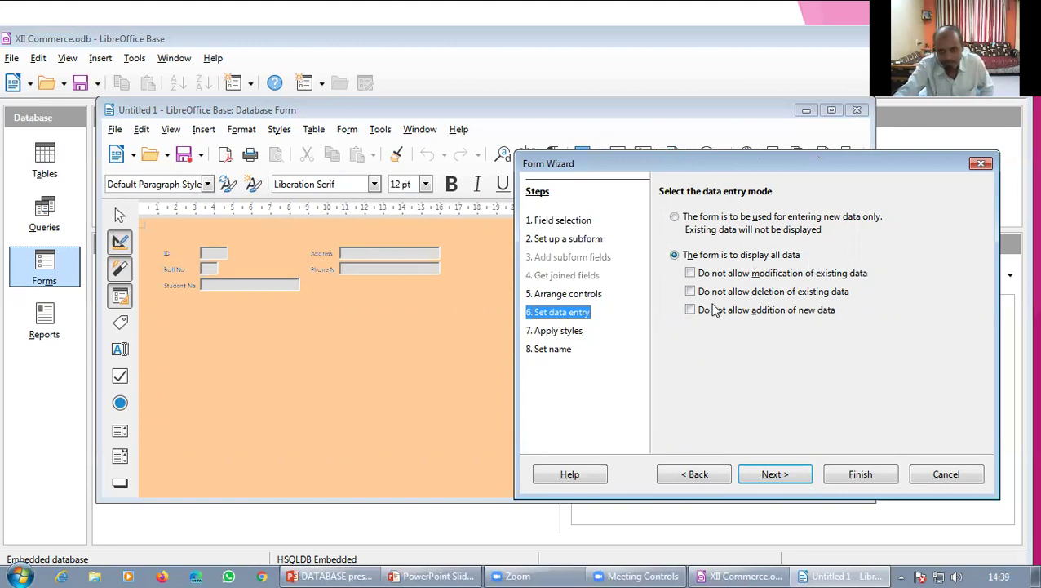
click(765, 478)
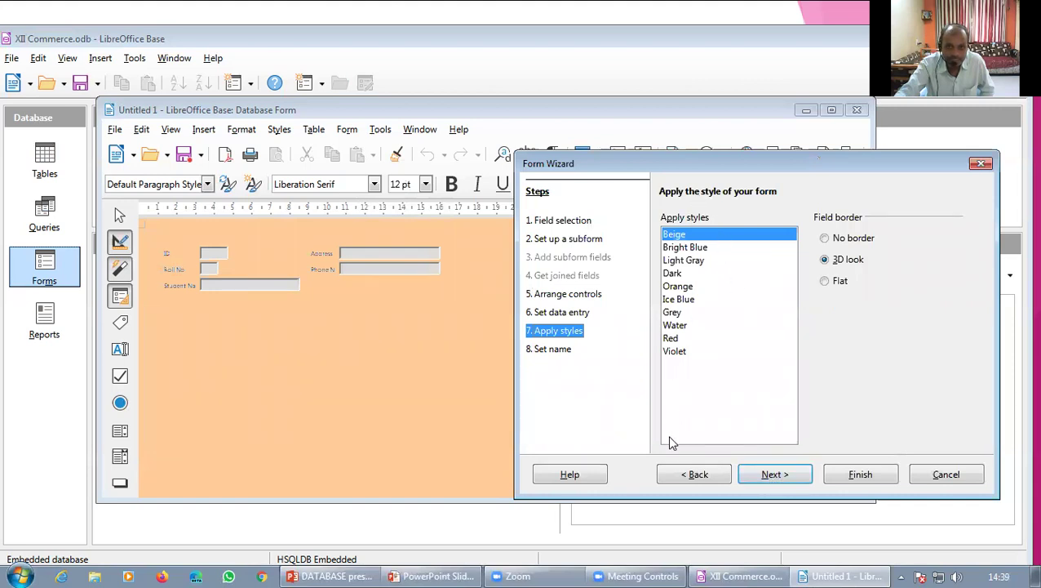
- Try the form styles, including Light Gray, Dark, Ice Blue, Violet and Beige, and settle on Orange
click(685, 247)
click(686, 260)
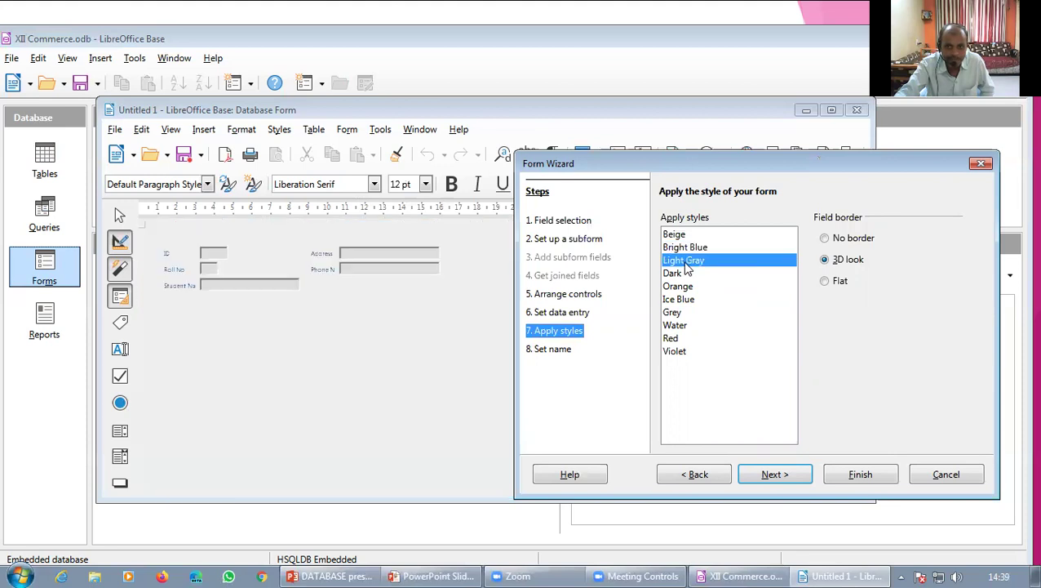
click(679, 274)
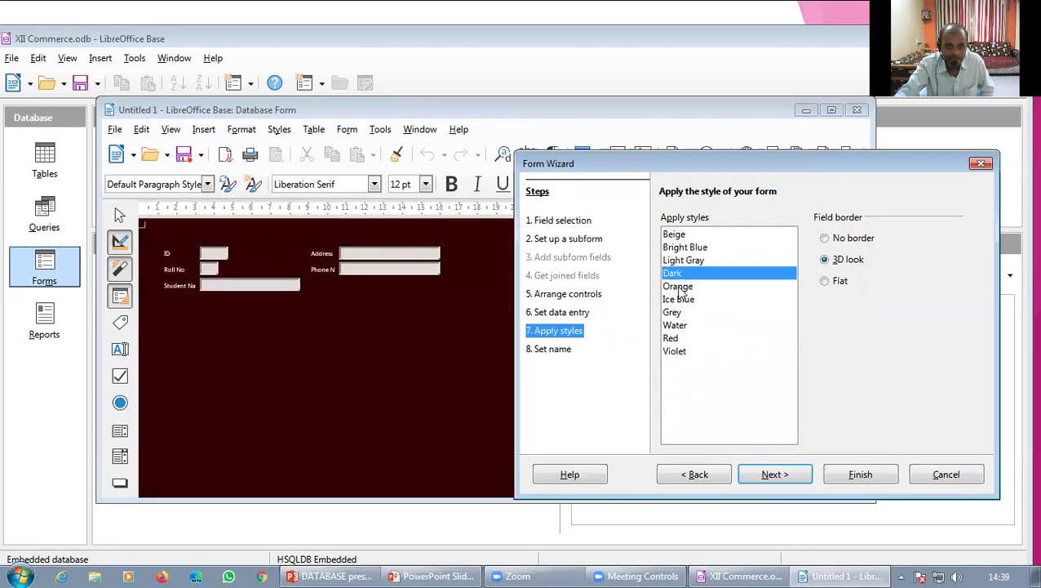
click(680, 287)
click(681, 300)
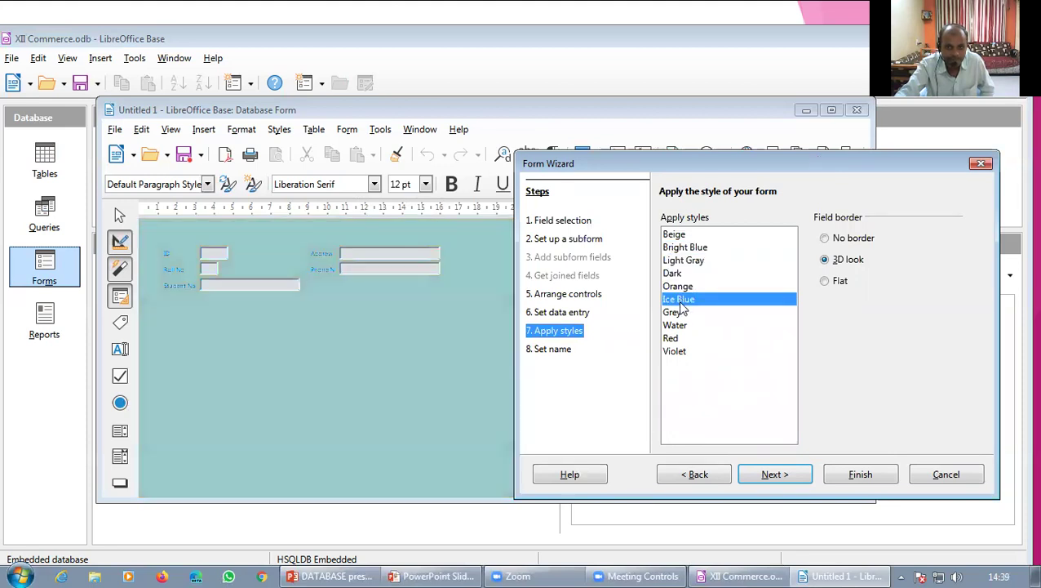
click(682, 325)
click(681, 338)
click(682, 352)
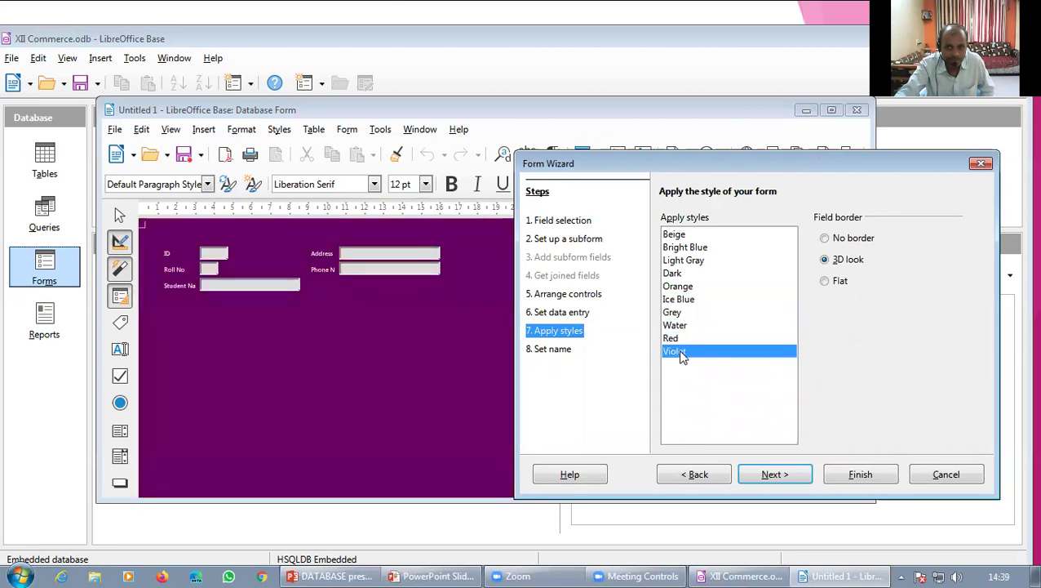
click(677, 235)
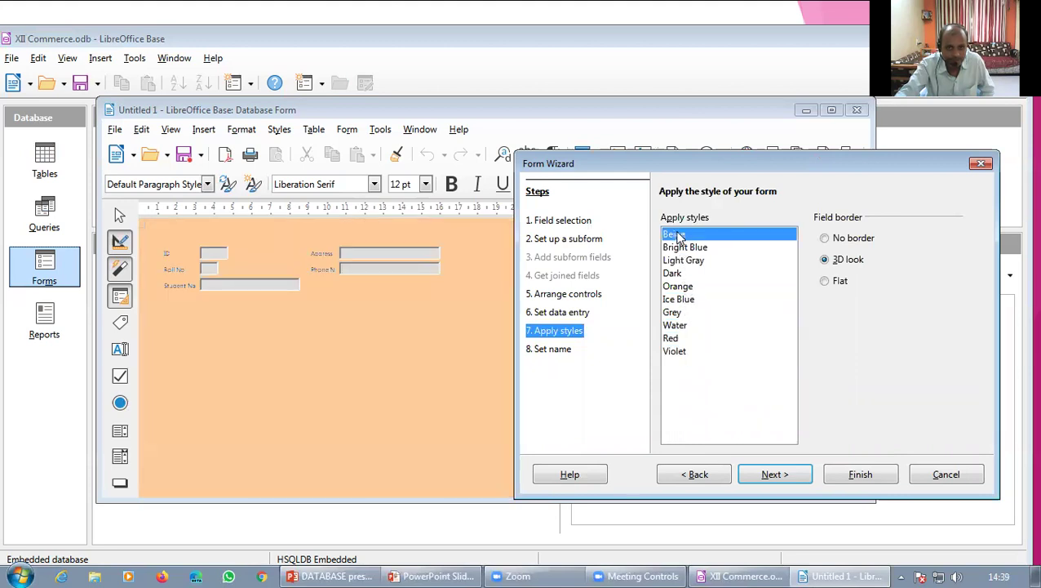
click(677, 290)
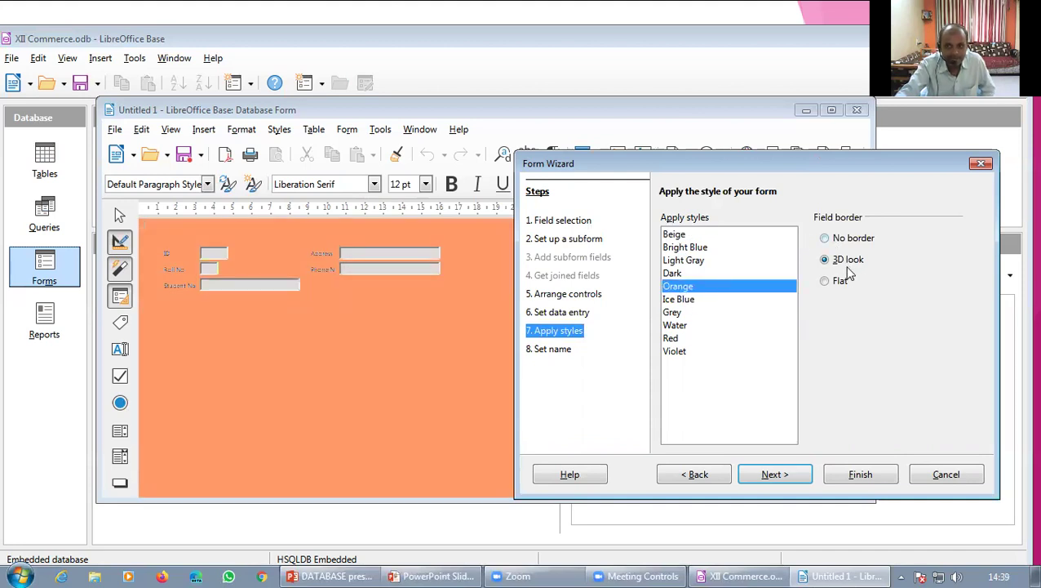
- Compare the No border and Flat field borders and return to 3D look
click(832, 238)
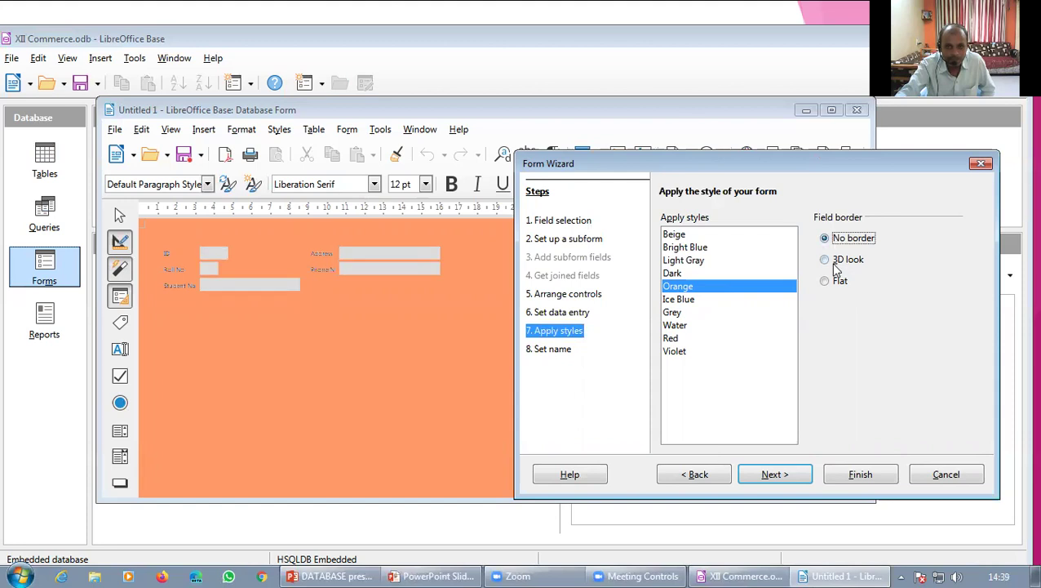
click(834, 260)
click(834, 280)
click(834, 261)
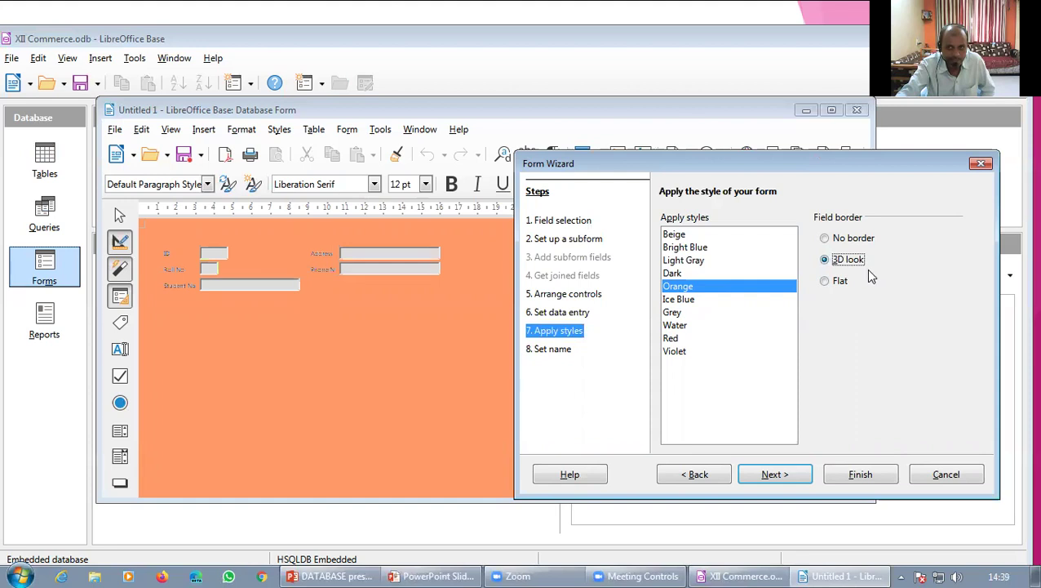
- Name the form Student Info Form and finish creating it with the option to work with the form
click(777, 477)
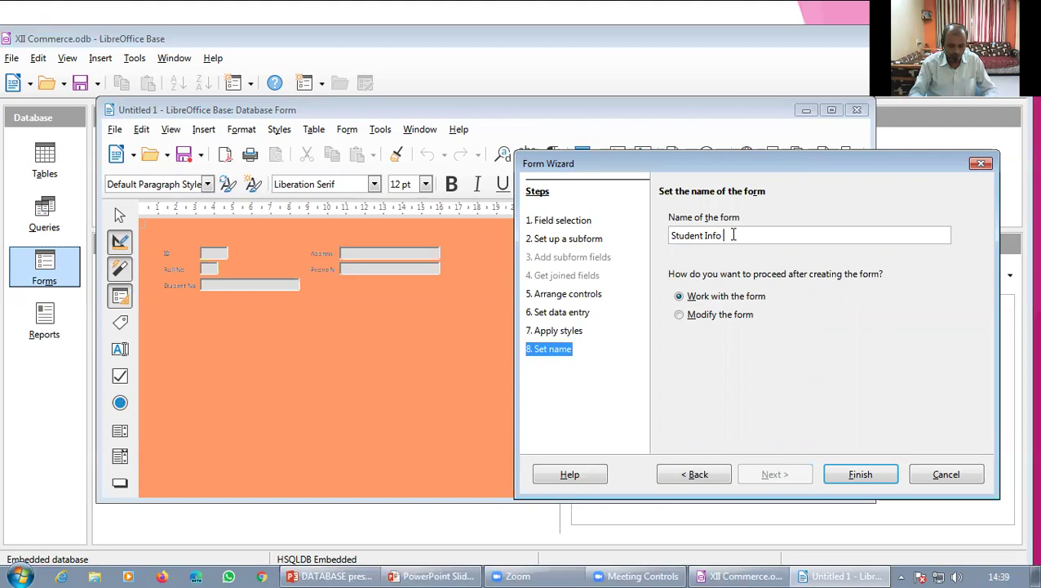
text(Form)
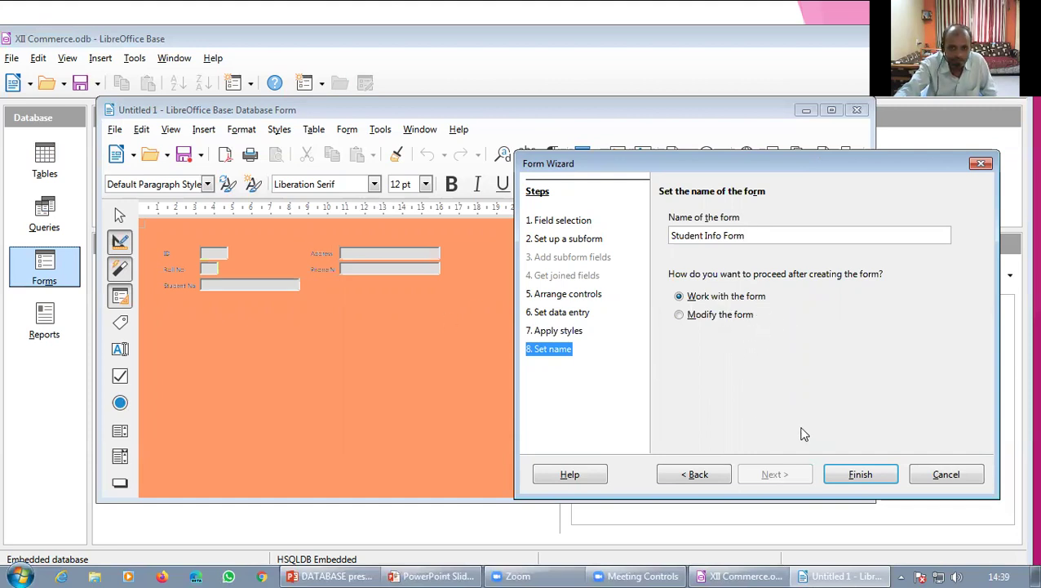
click(865, 474)
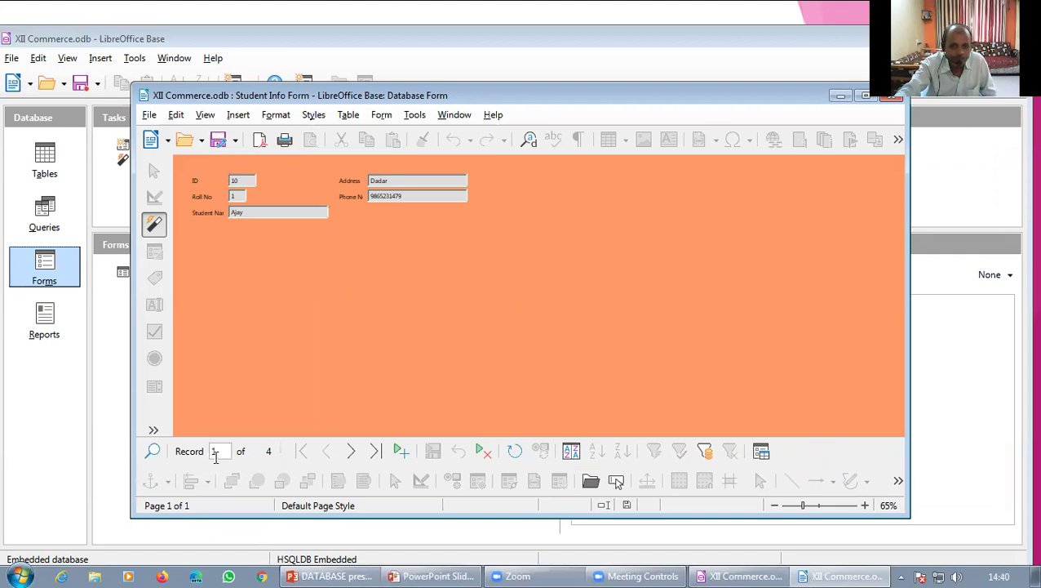
- Page forward through the form's records to the last one and enlarge the form view to 100%
click(353, 457)
click(352, 453)
click(354, 453)
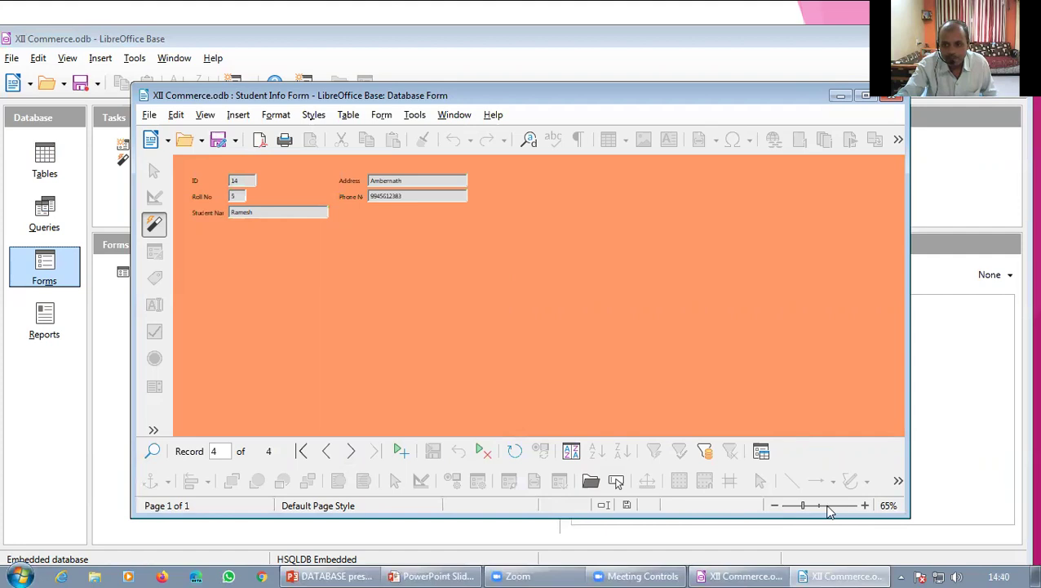
drag(805, 504, 821, 512)
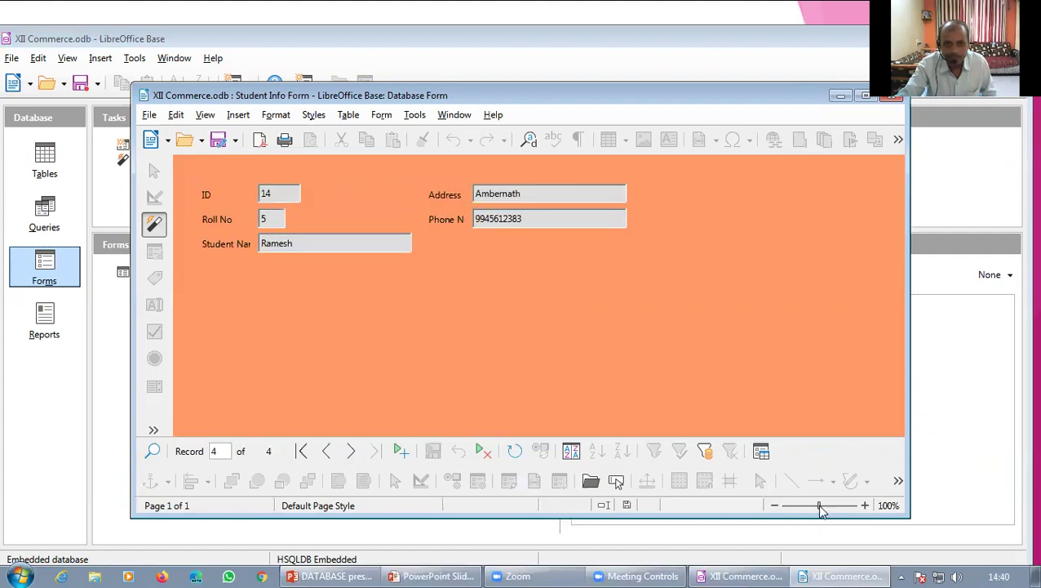
- Browse the records from the first to the blank one and back to the first, ending on the last record
click(301, 451)
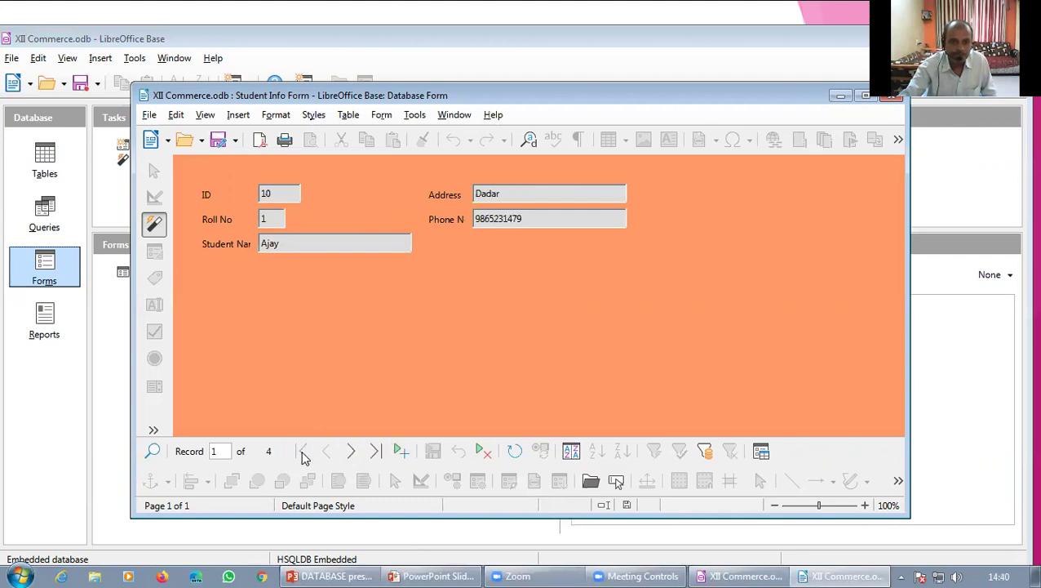
click(352, 451)
click(352, 451)
click(349, 451)
click(349, 451)
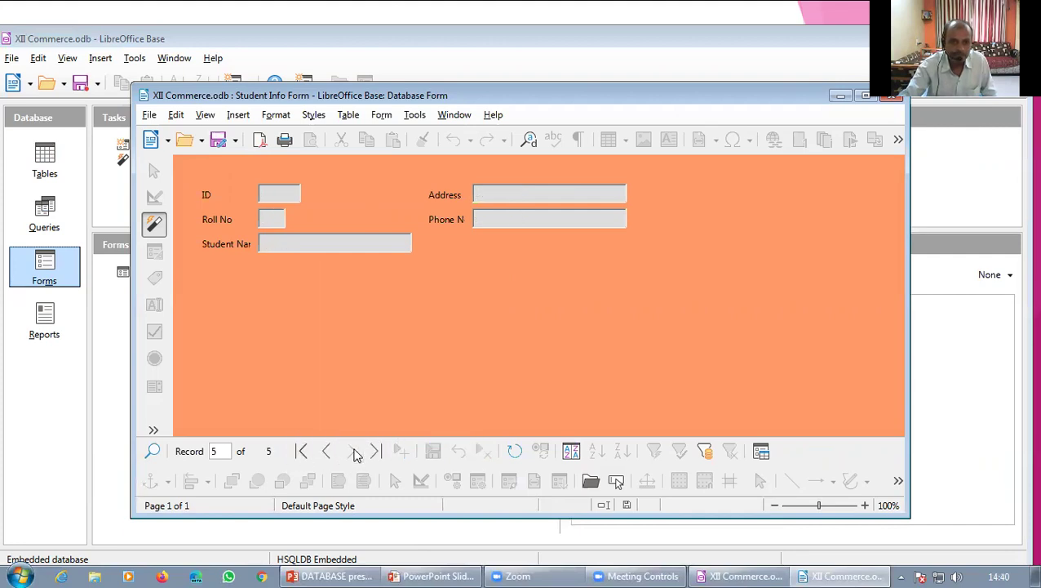
click(329, 453)
click(328, 453)
click(329, 453)
click(329, 453)
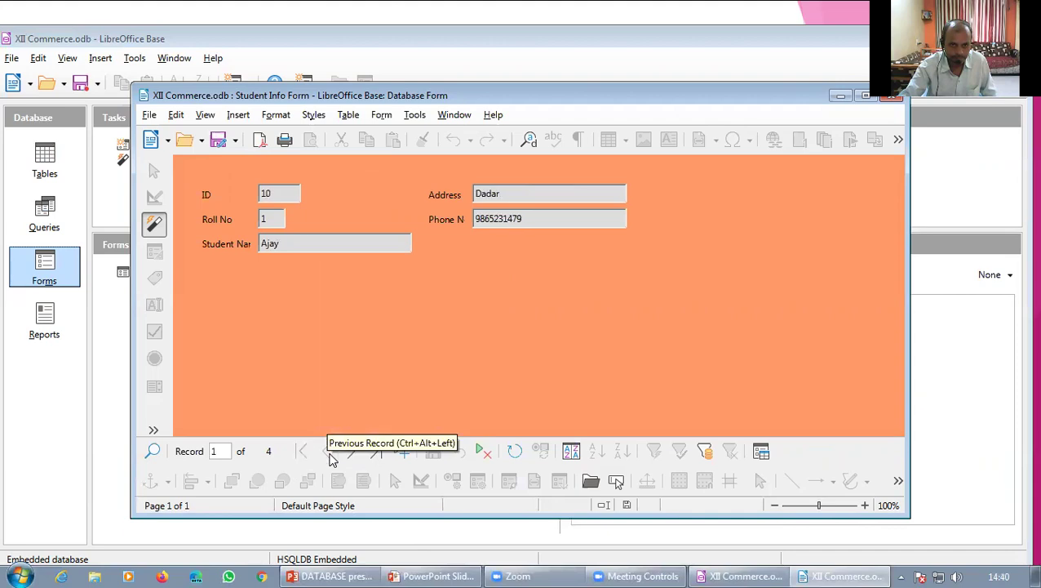
click(376, 454)
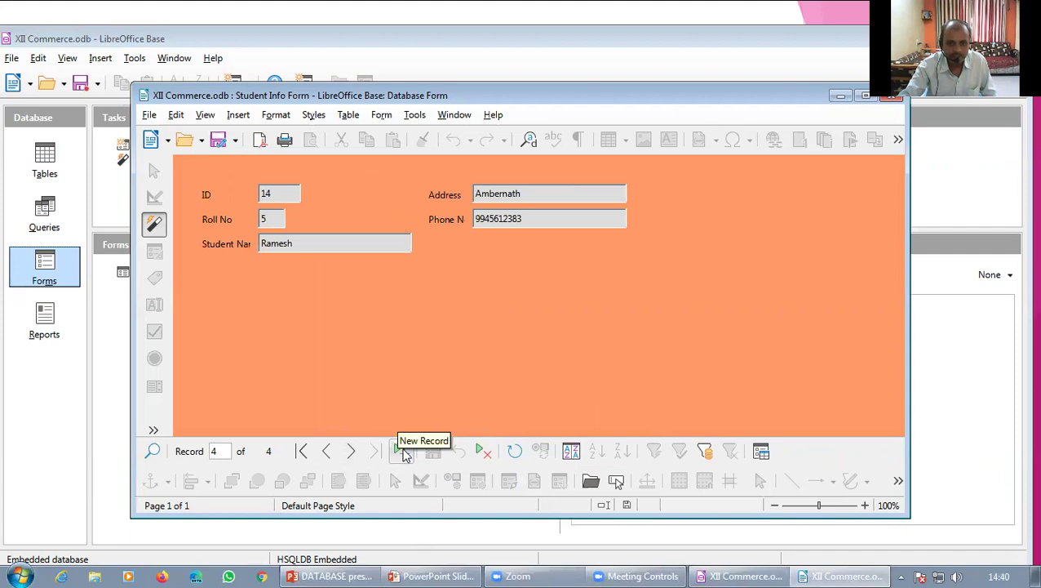
- Add a new record with ID 15 and Roll No 50, filling in the student's name, address and phone number
click(404, 451)
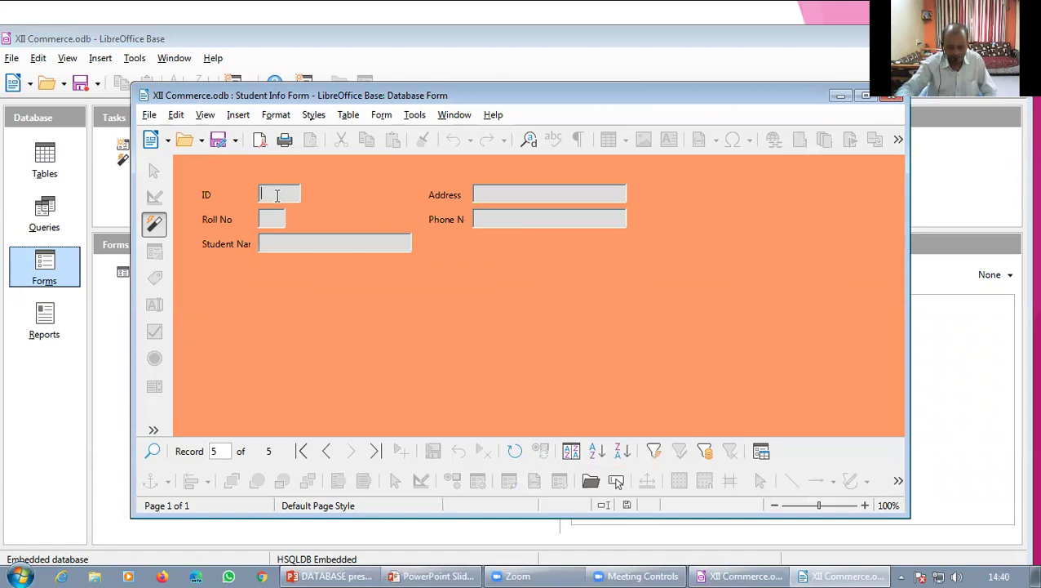
text(15)
click(271, 218)
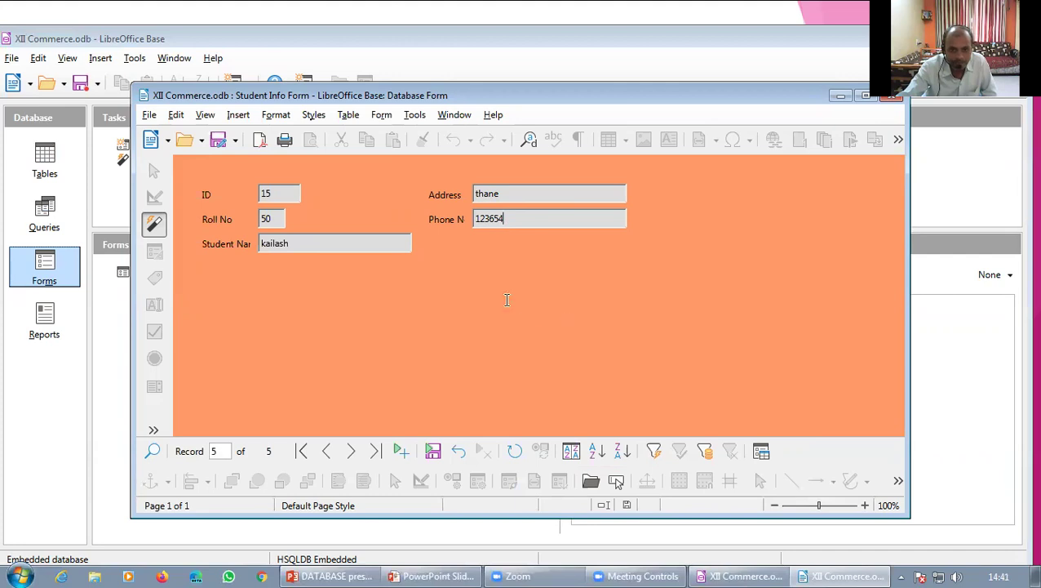
click(513, 226)
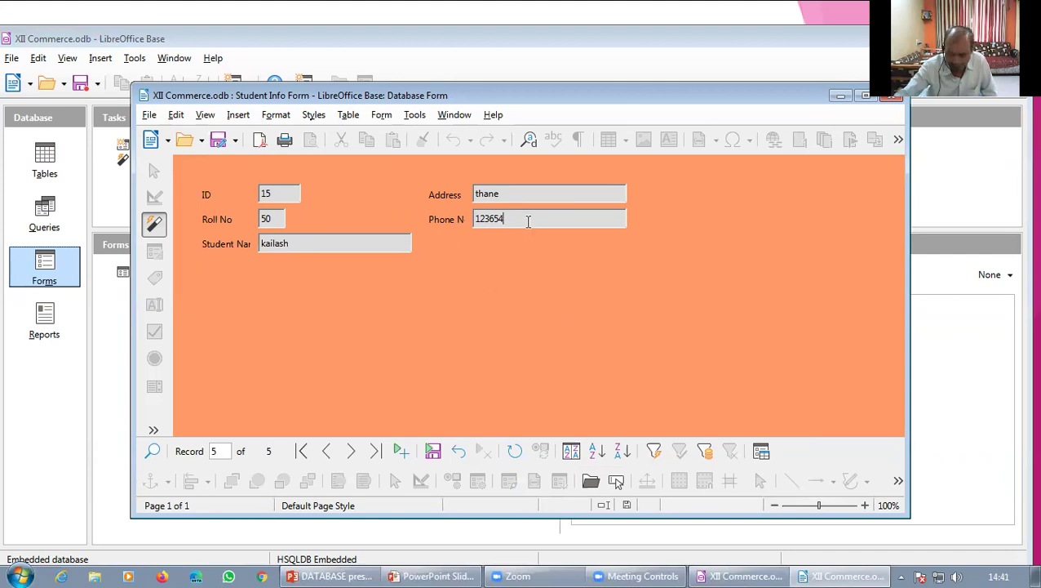
key(Tab)
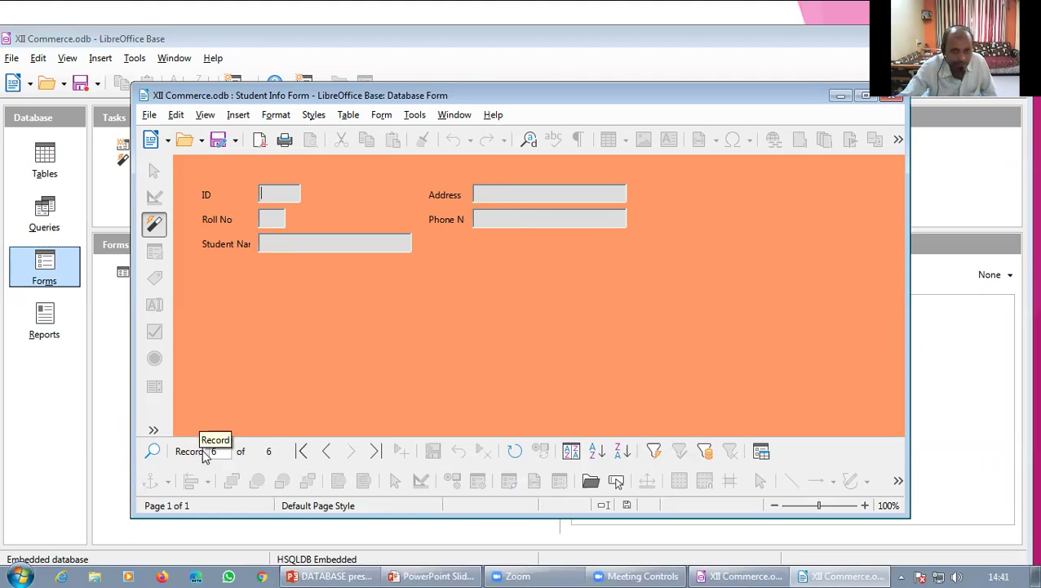
- Go through all records from the first one onward to check the newly added student record
click(301, 454)
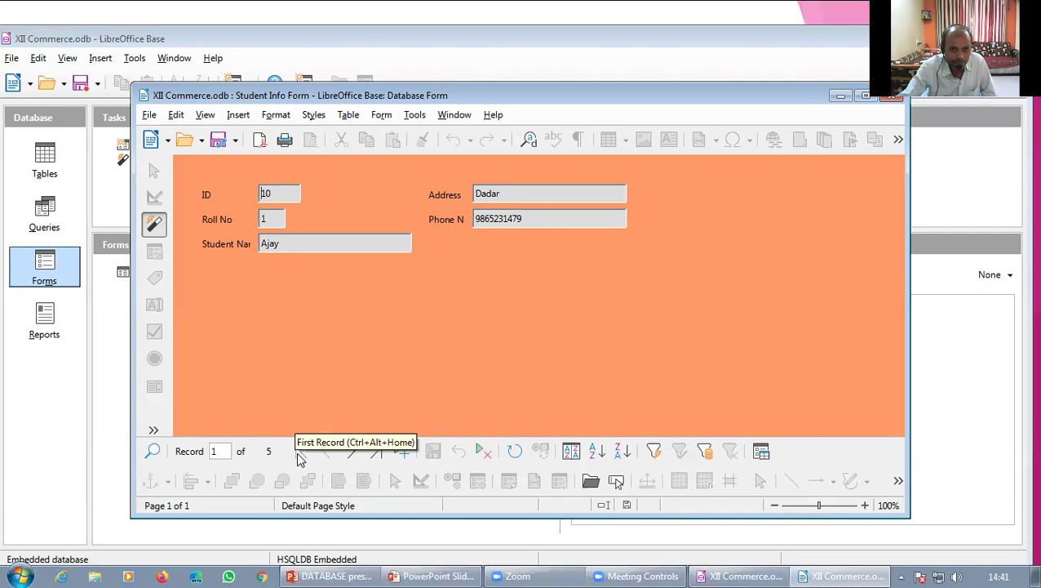
click(353, 454)
click(353, 454)
click(353, 455)
click(353, 454)
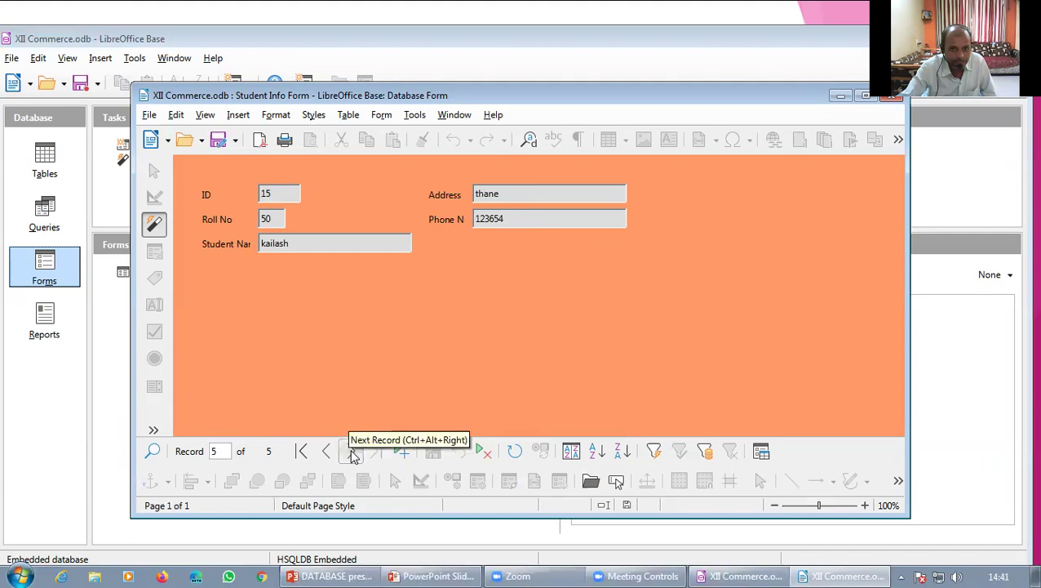
click(354, 454)
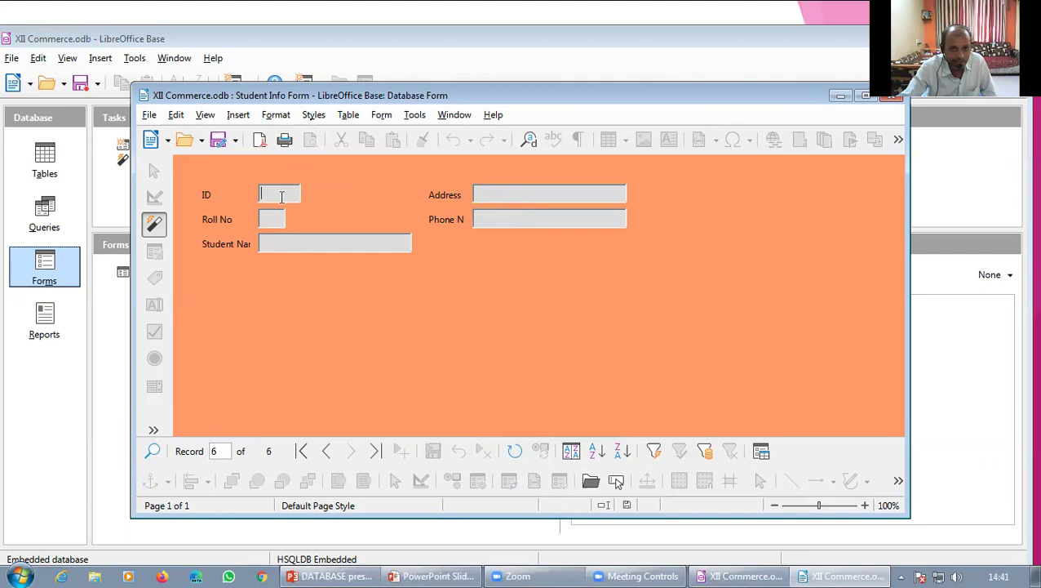
click(326, 452)
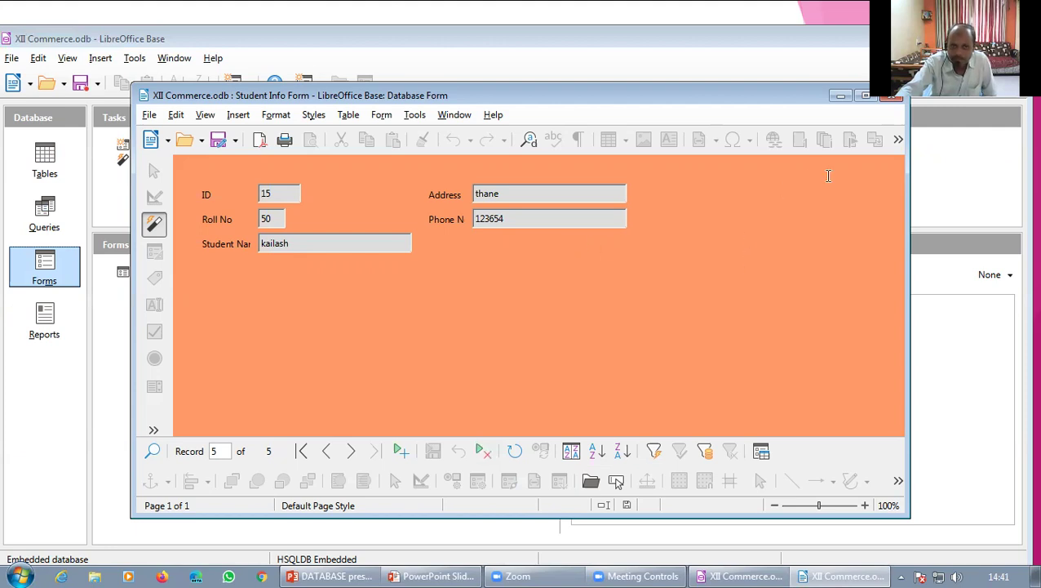
- Close the Student Info Form and show the database's tables
click(219, 147)
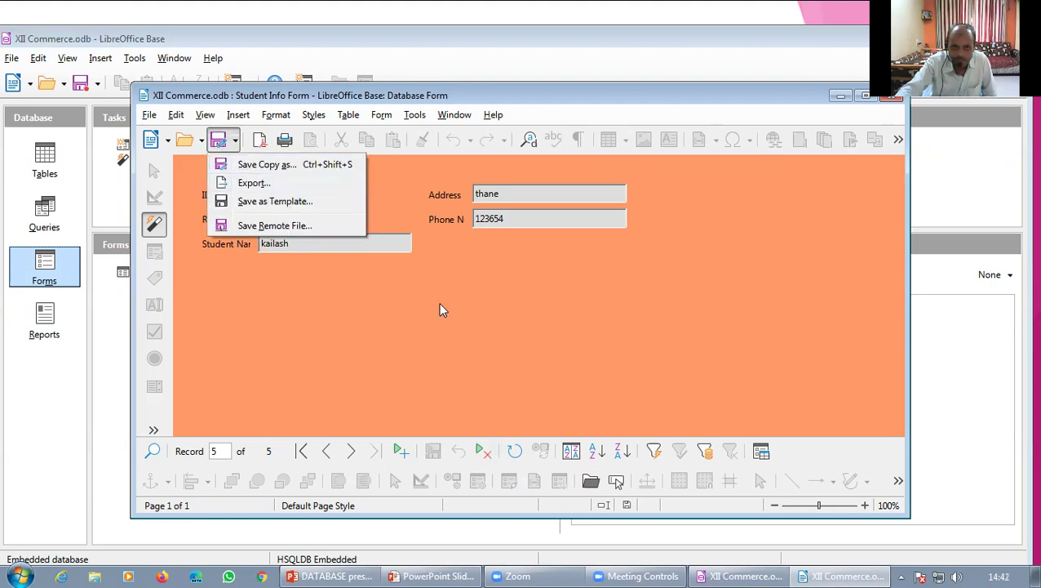
click(395, 300)
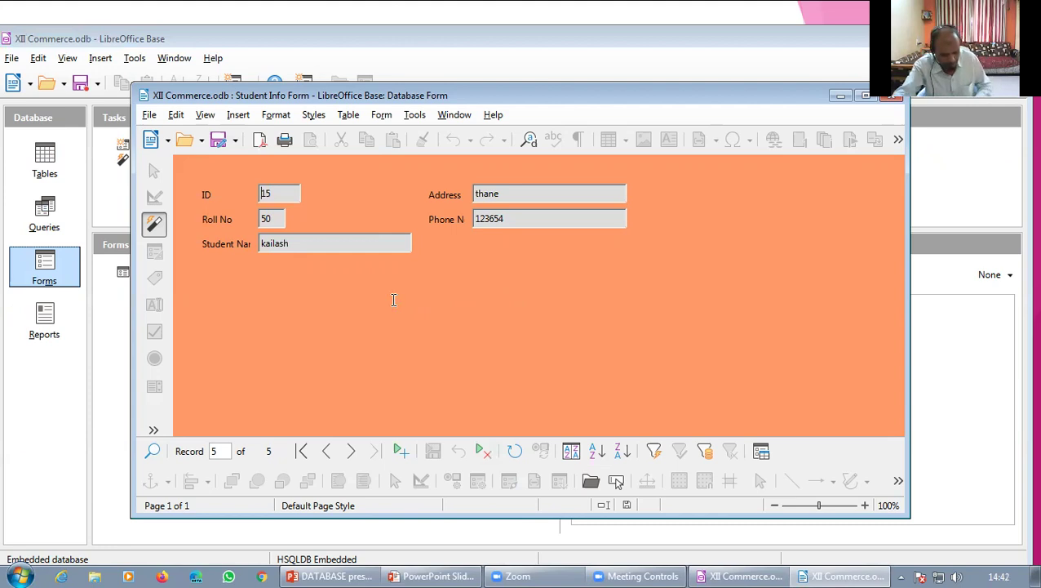
click(896, 98)
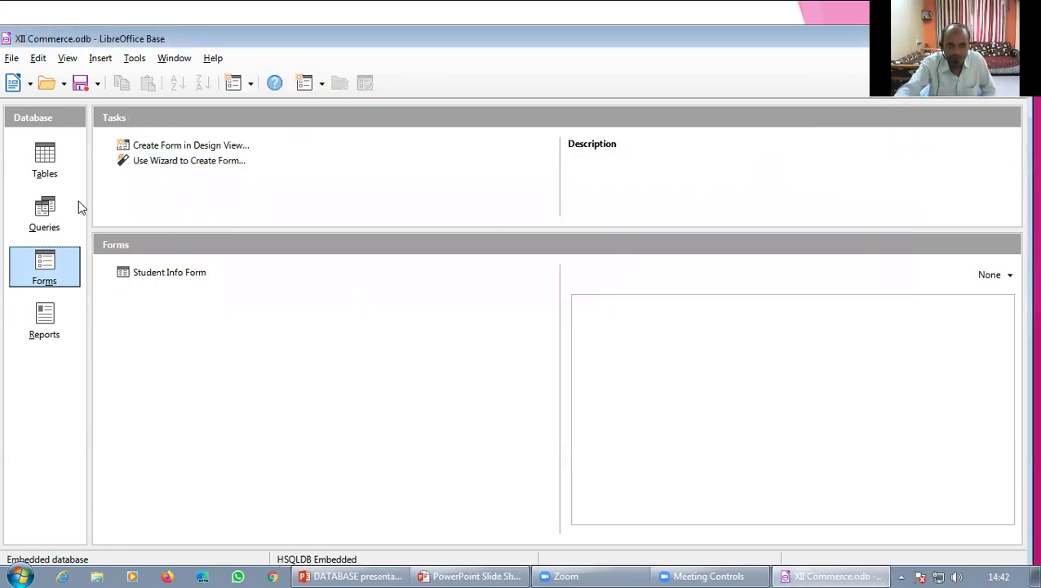
click(45, 171)
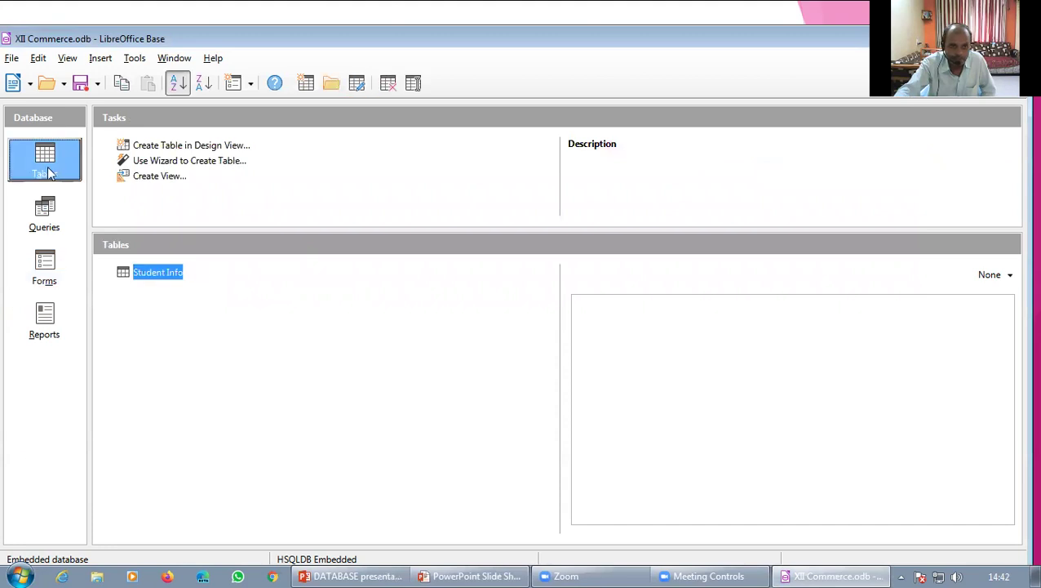
- Open the Student Info table, check the record with ID 15 and close the table
double_click(155, 274)
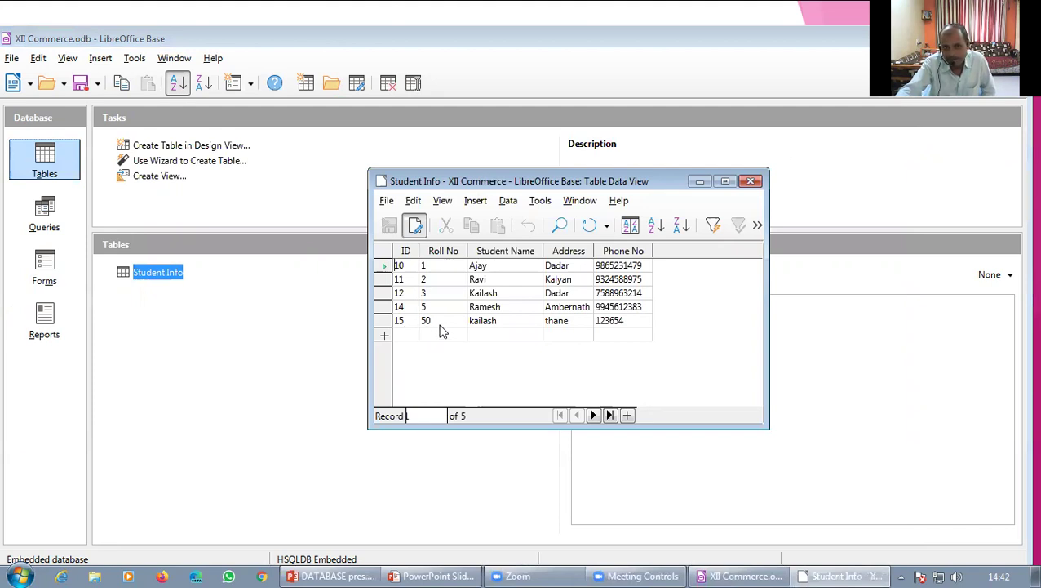
click(383, 321)
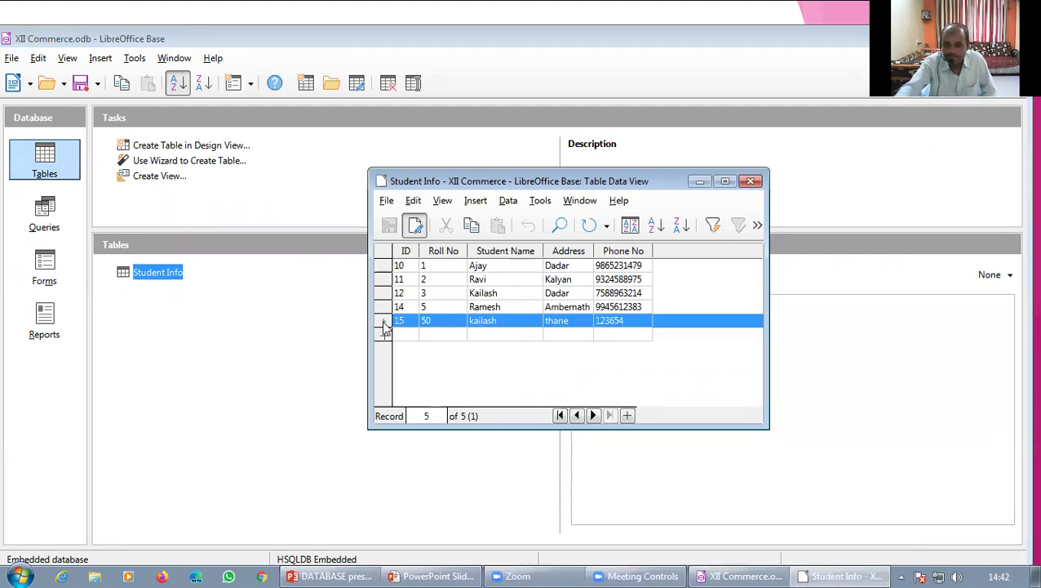
click(751, 182)
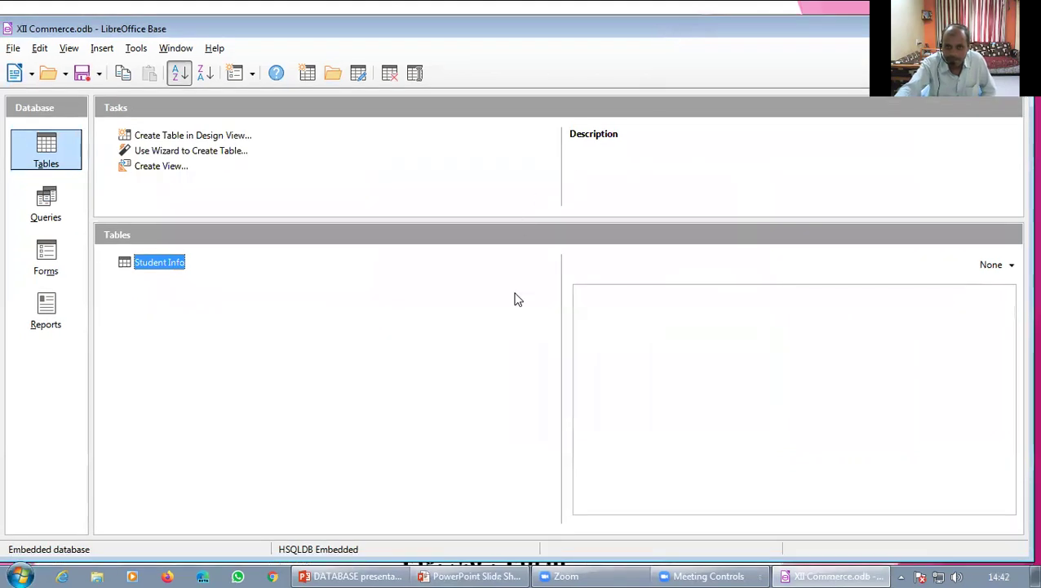
- Start a new form with the Form Wizard and include all fields of the Student Info table
click(46, 258)
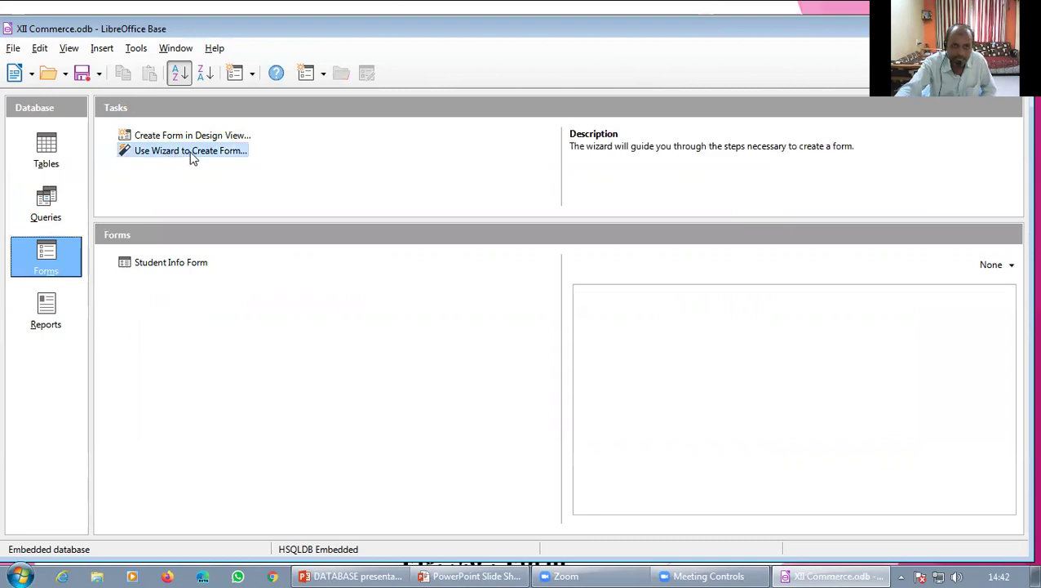
click(226, 158)
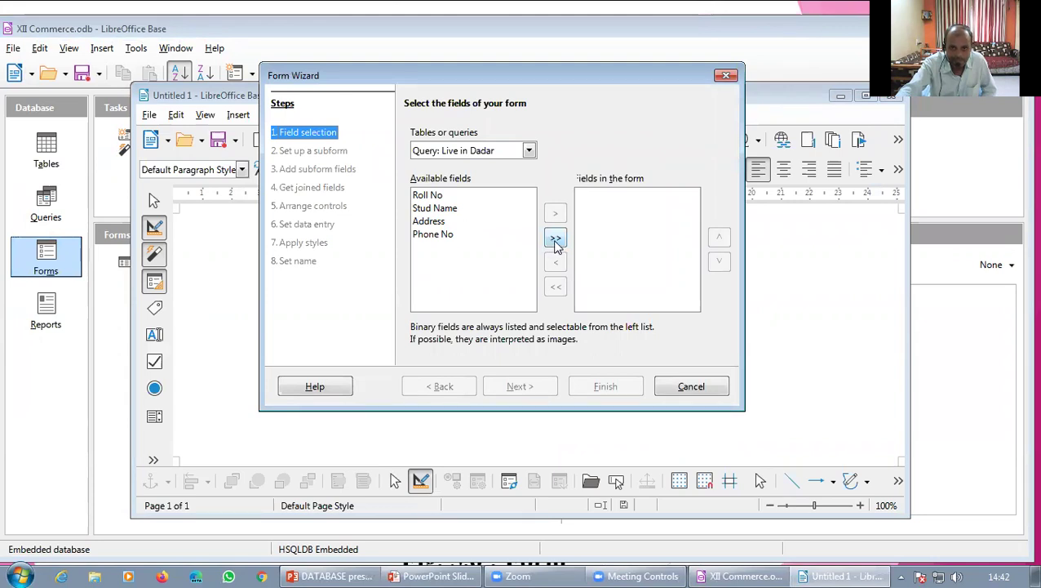
click(528, 151)
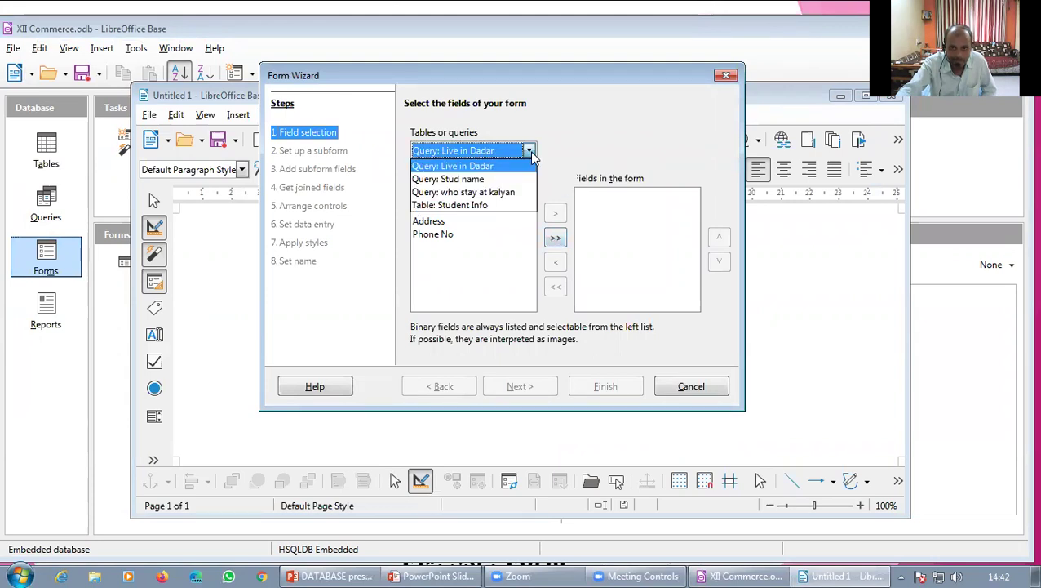
click(516, 206)
click(555, 237)
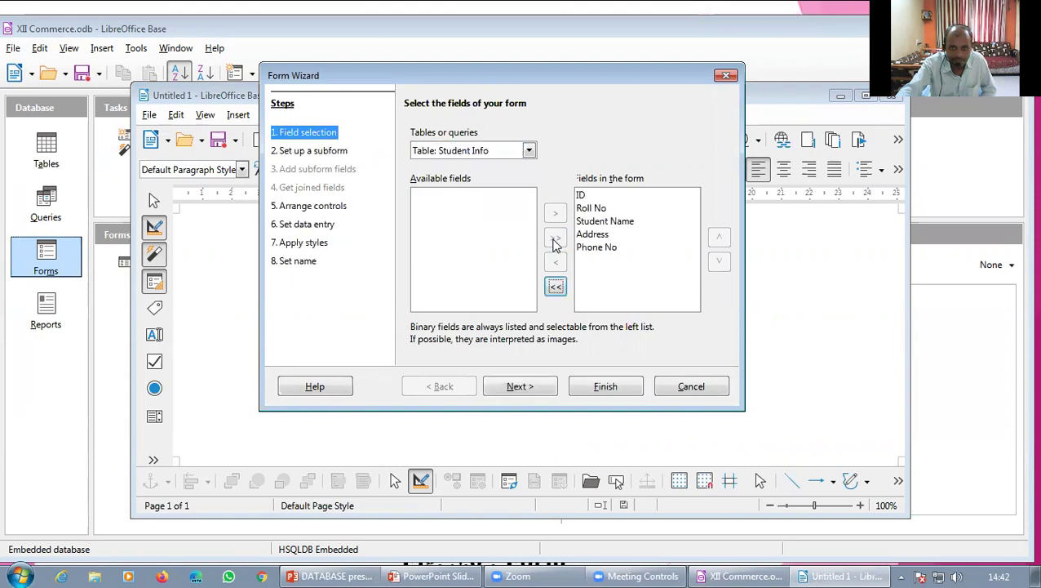
- Skip the subform, arrange the main form as Columnar - Labels on Top and keep the form displaying all data
click(518, 389)
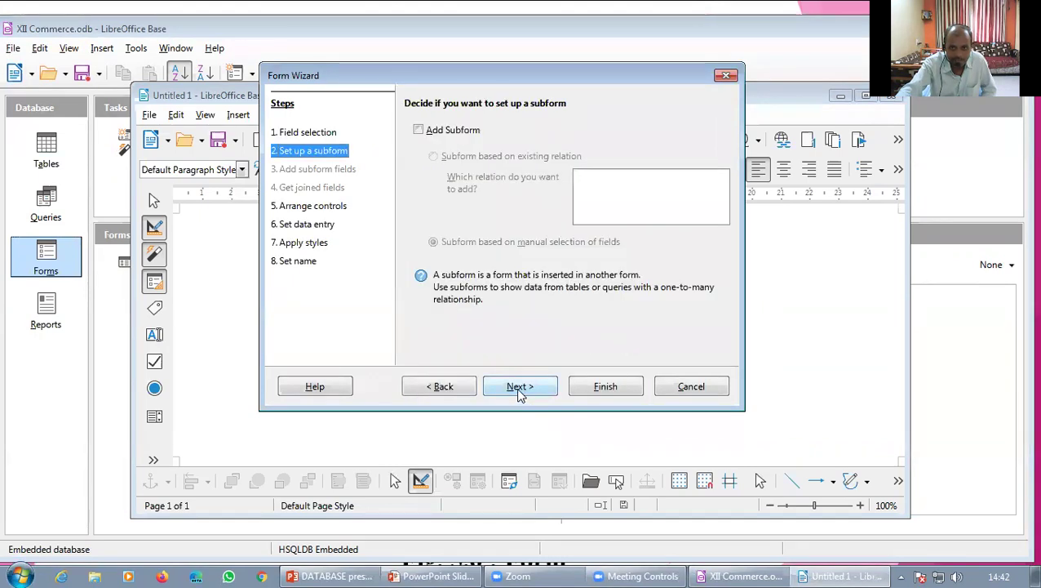
click(522, 388)
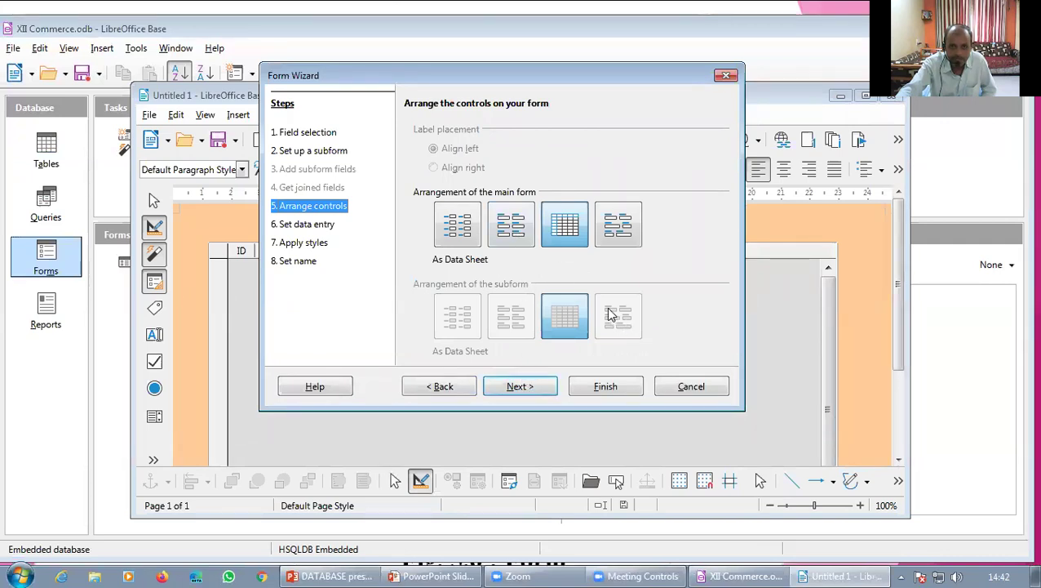
click(511, 237)
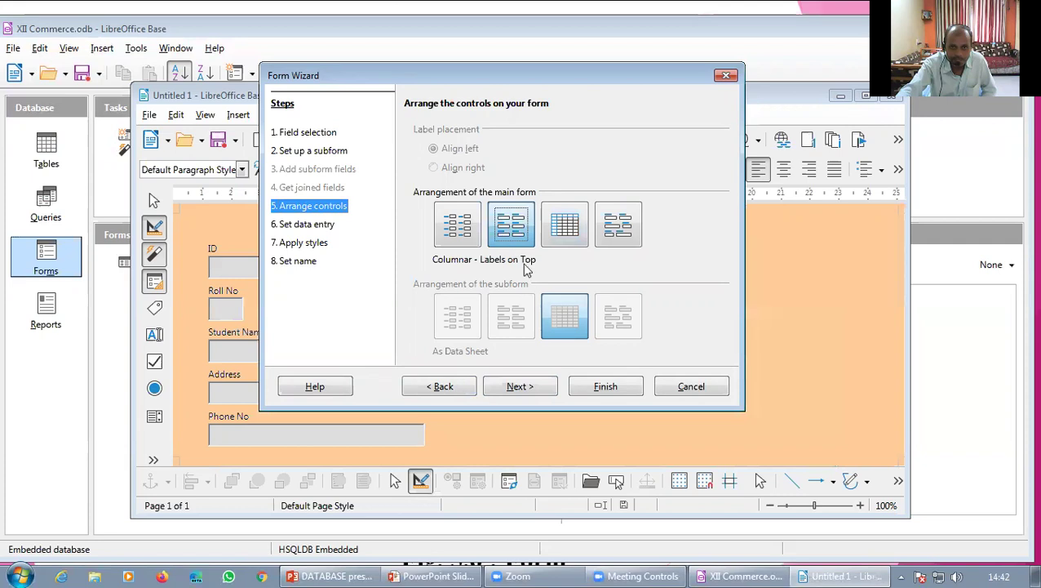
click(529, 387)
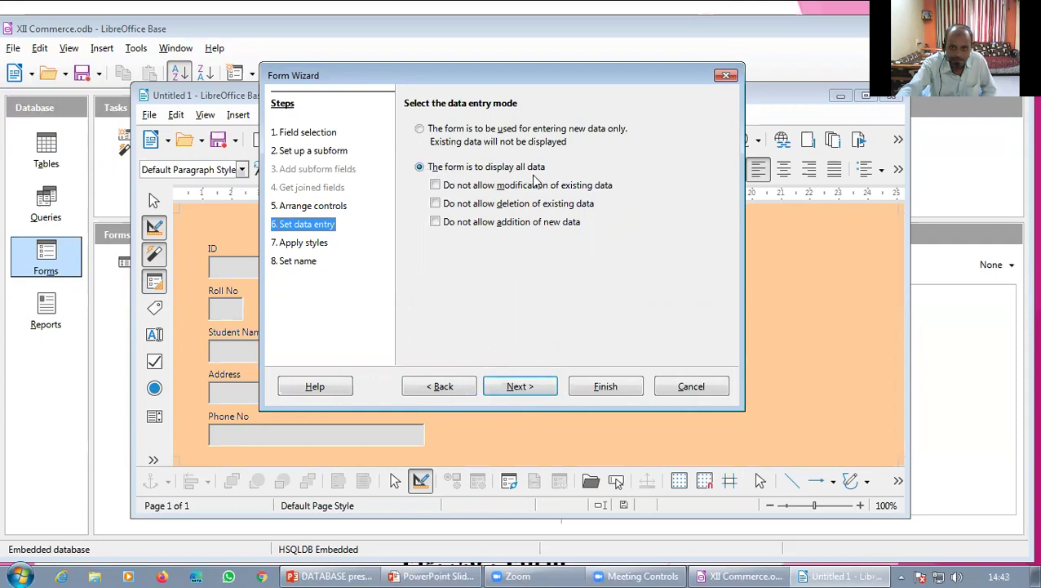
click(519, 386)
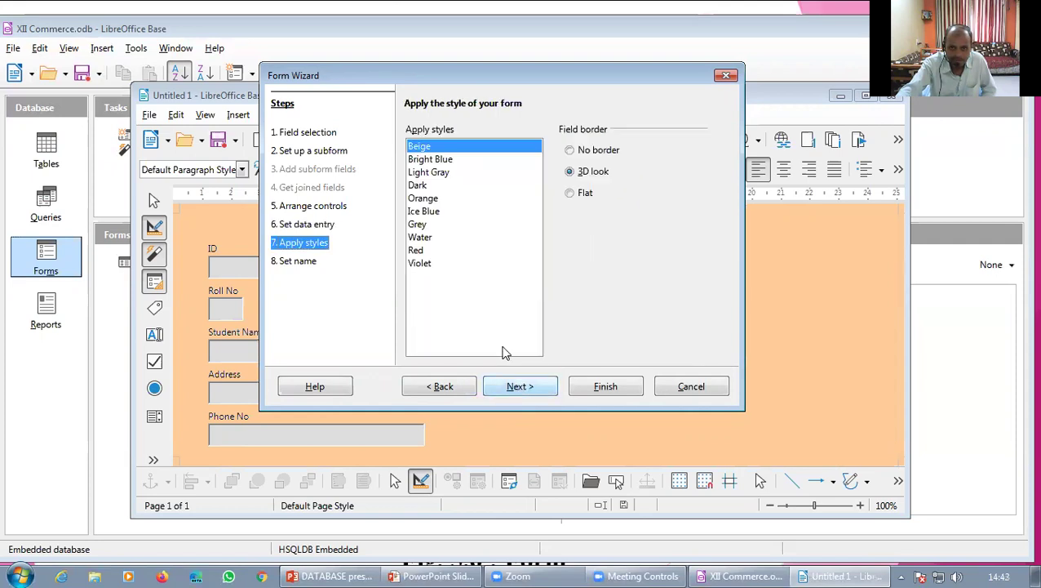
- Apply the Light Gray style, name the form Student Info form1 and finish it to work with the form
click(423, 186)
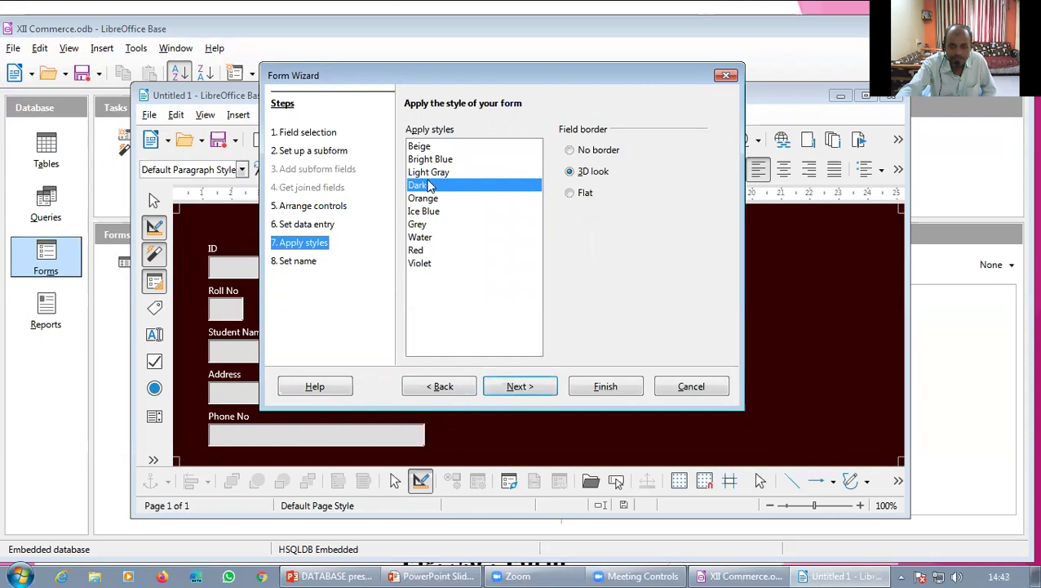
click(428, 174)
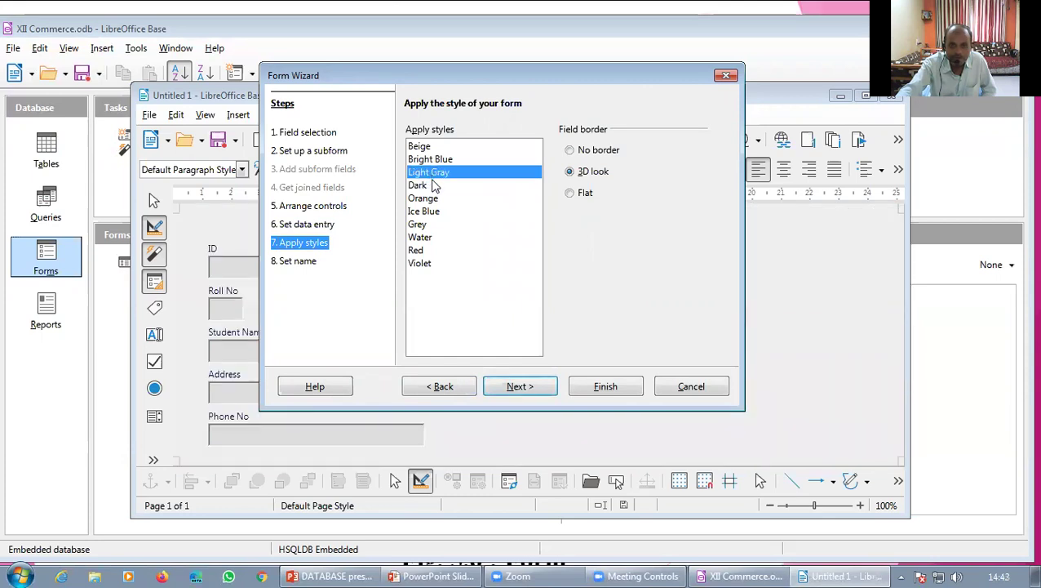
click(530, 380)
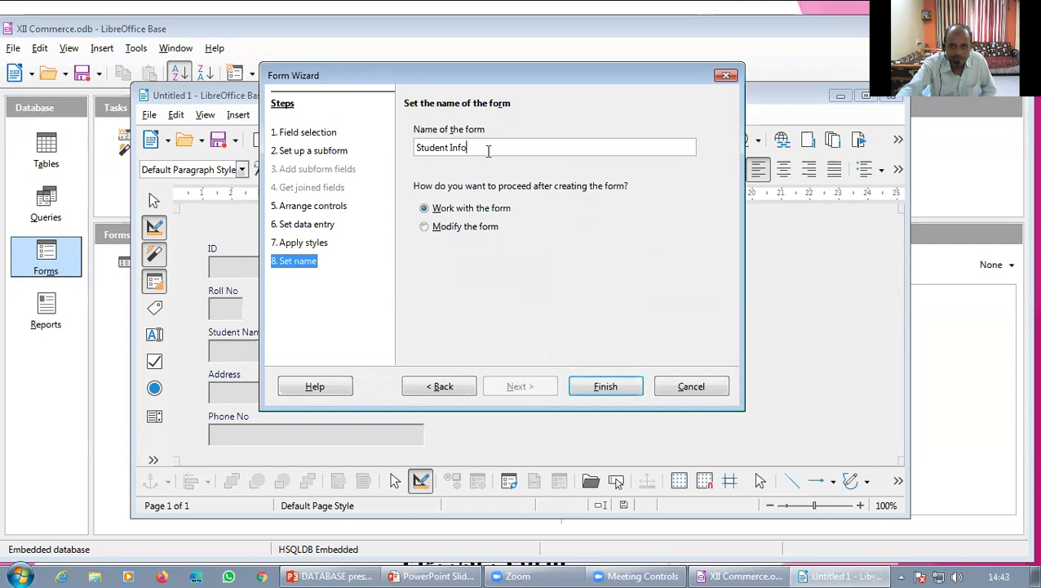
text(form1)
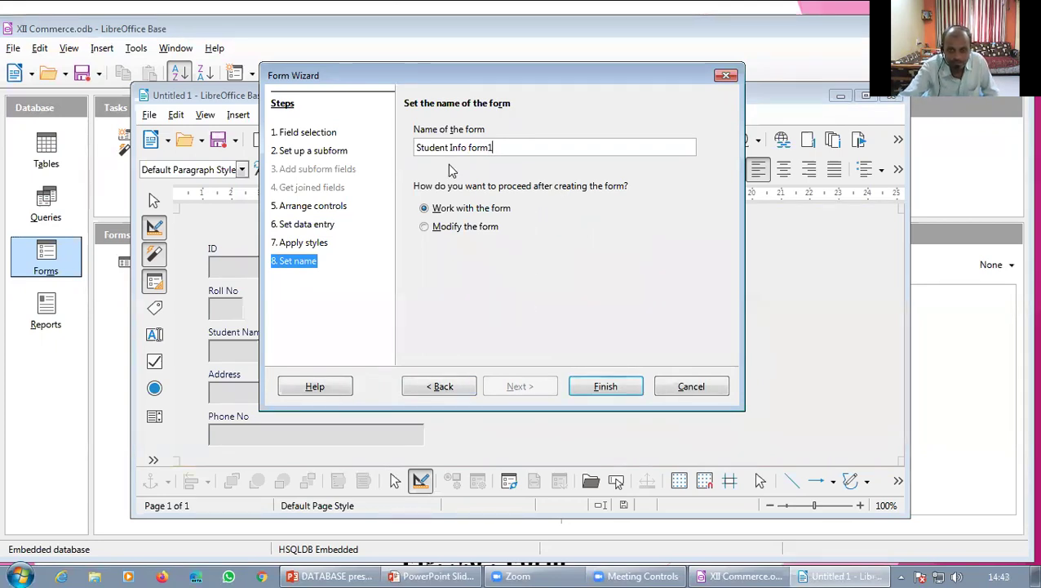
click(605, 392)
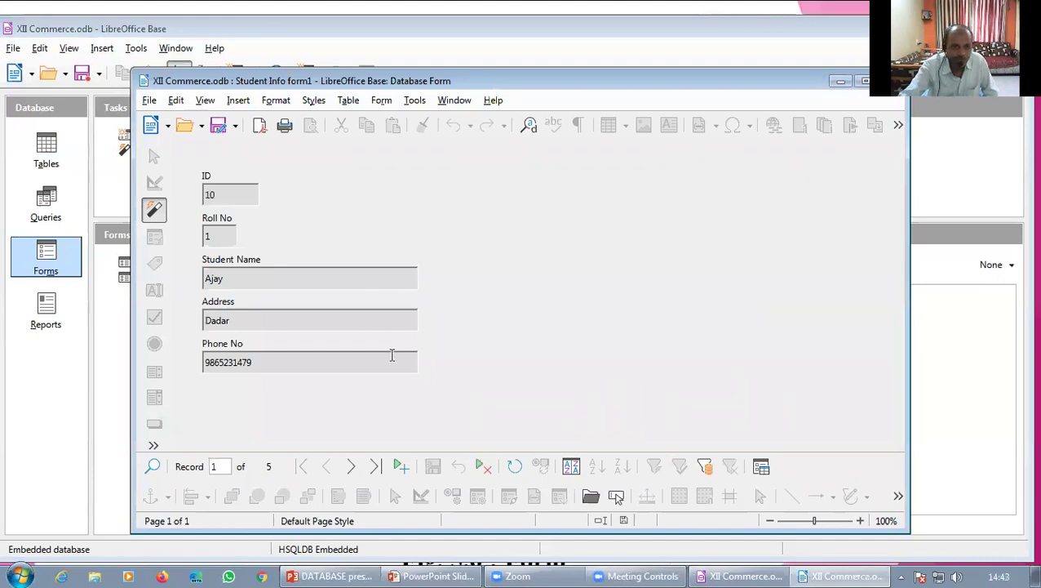
- Browse the new form's records from the first through to the blank one and return to the last record
click(352, 467)
click(352, 467)
click(353, 468)
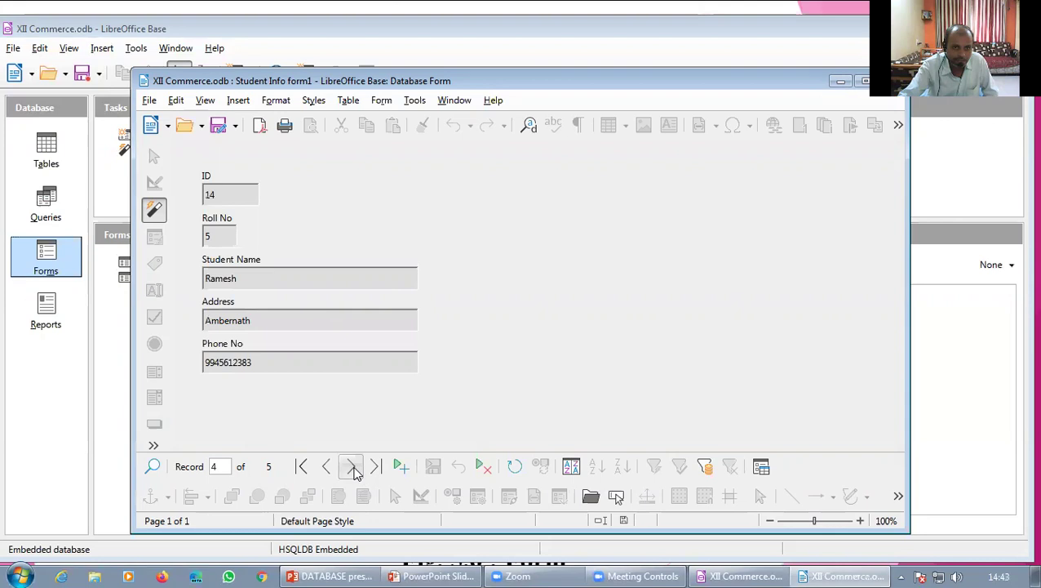
click(353, 468)
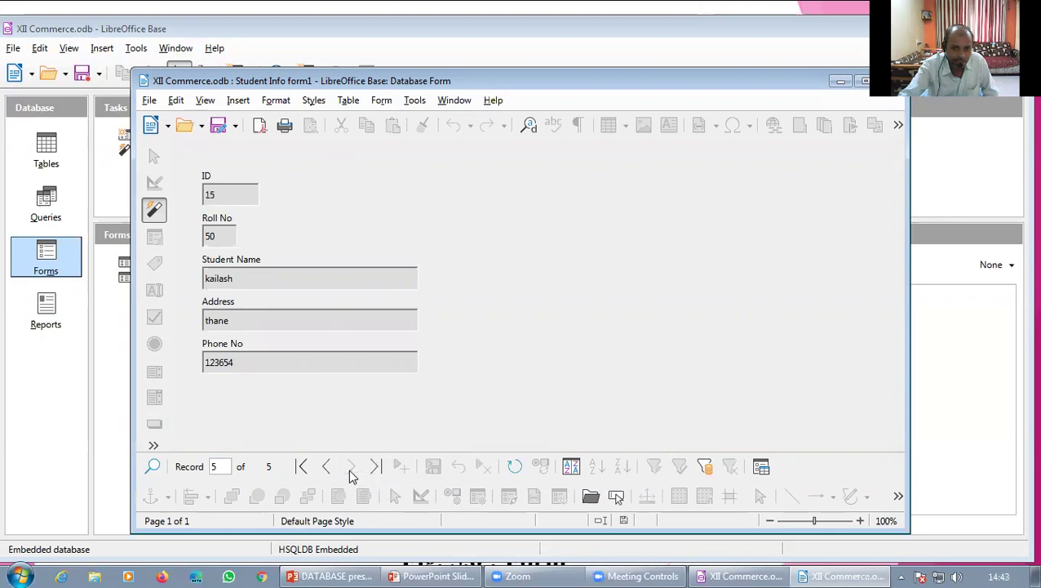
click(350, 471)
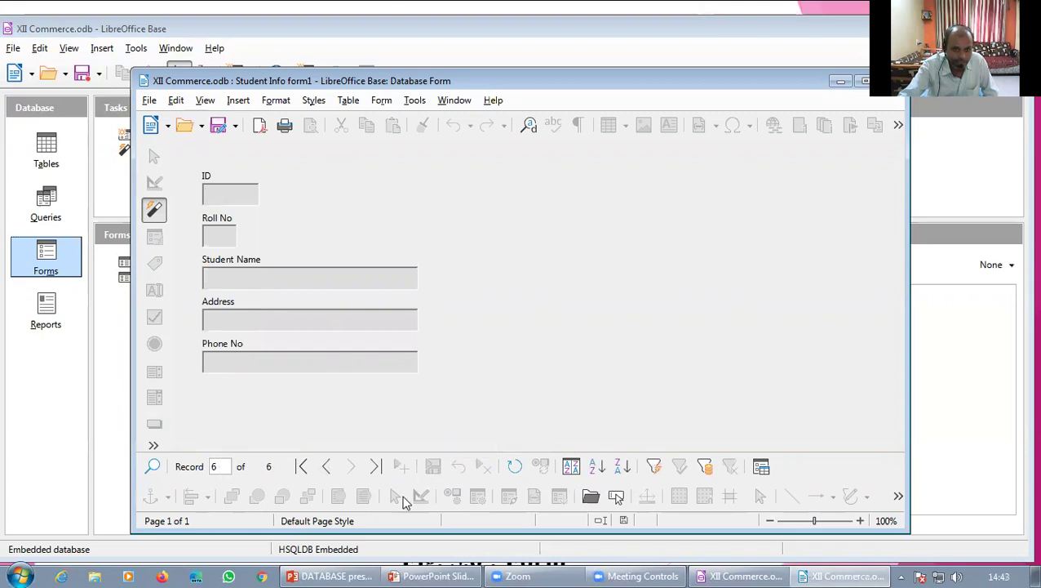
click(326, 468)
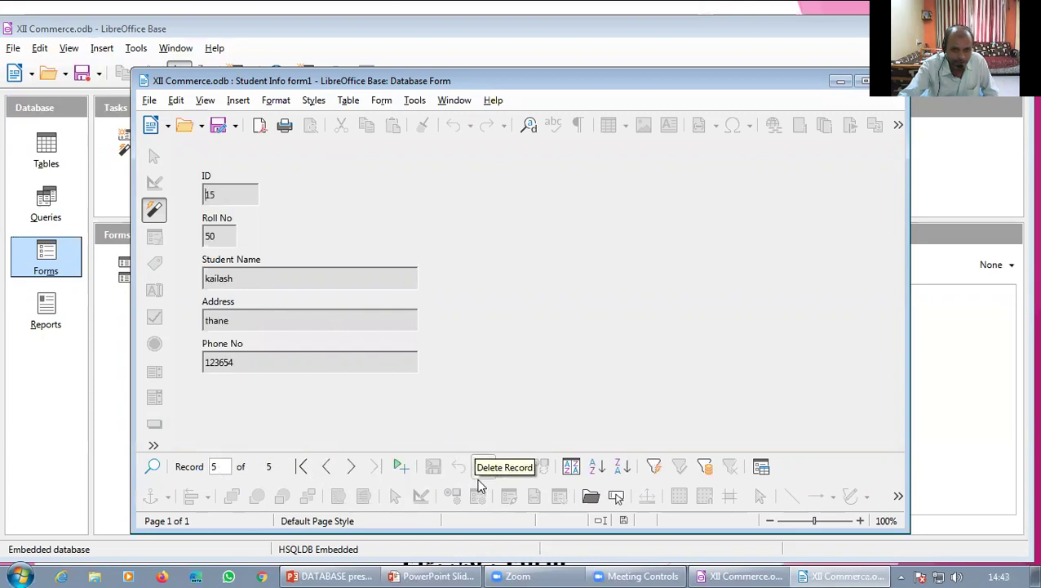
- Add a record with ID 16 and Roll No 51, fill in the student's name, address and phone number, and revisit it to check
click(401, 470)
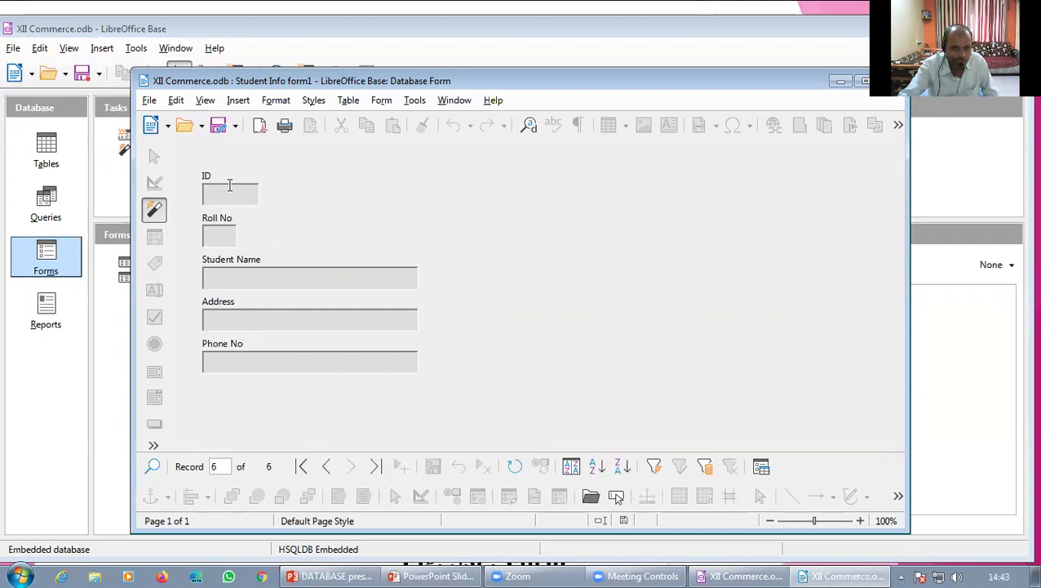
text(16)
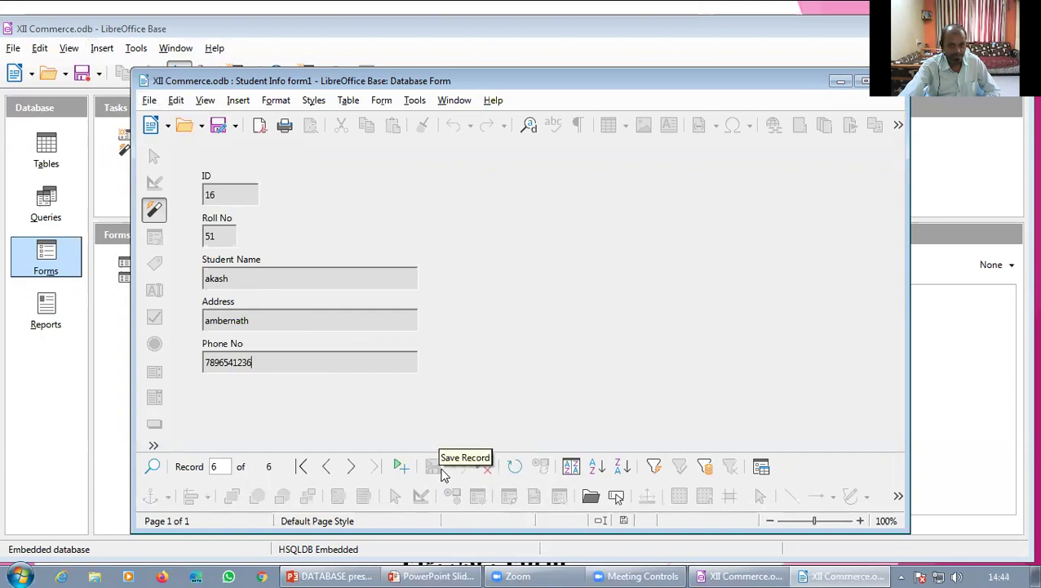
click(327, 471)
click(327, 468)
click(353, 467)
click(352, 466)
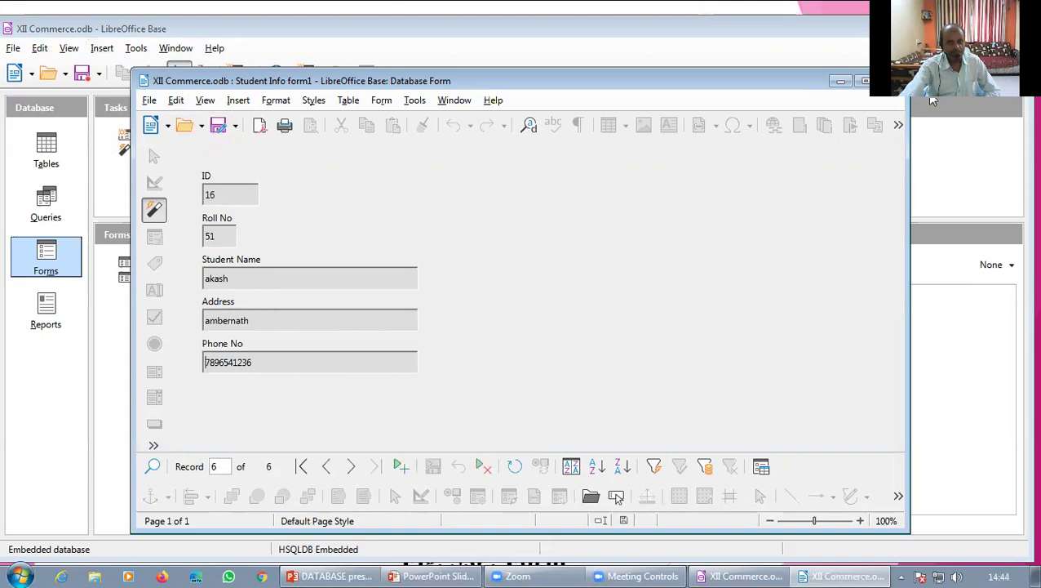
- Close the XII Commerce database and advance the PowerPoint slide show to the next slide
double_click(849, 32)
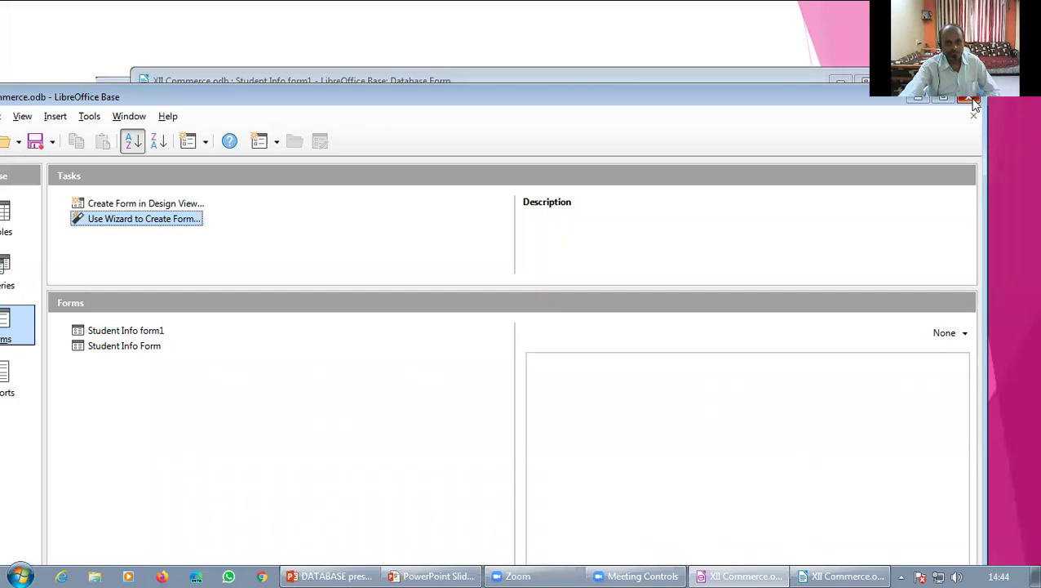
click(974, 102)
click(448, 389)
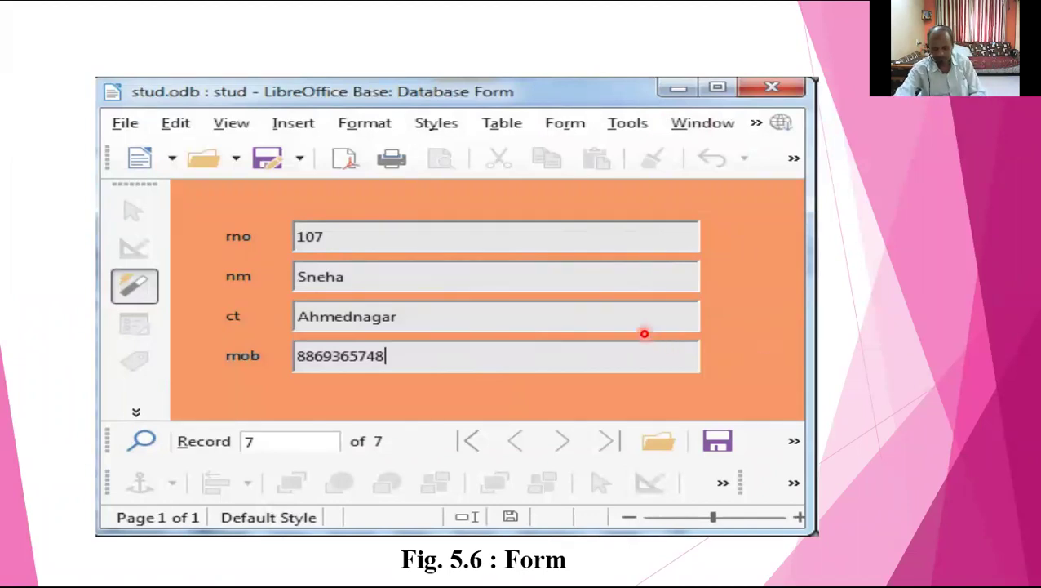
key(Right)
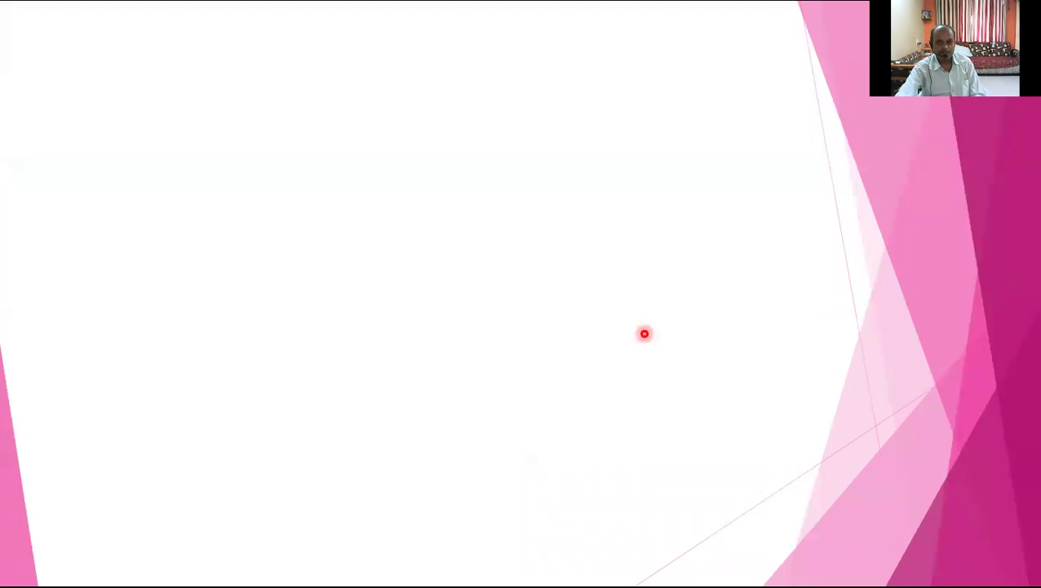
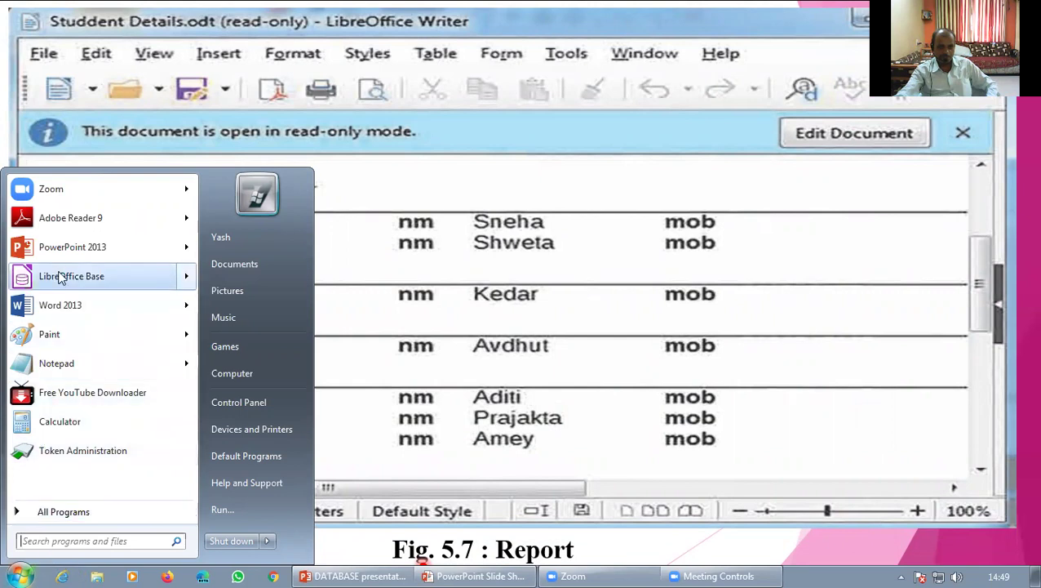
- Switch to LibreOffice Base with the XII Commerce database and start a new report with the Report Wizard
click(363, 245)
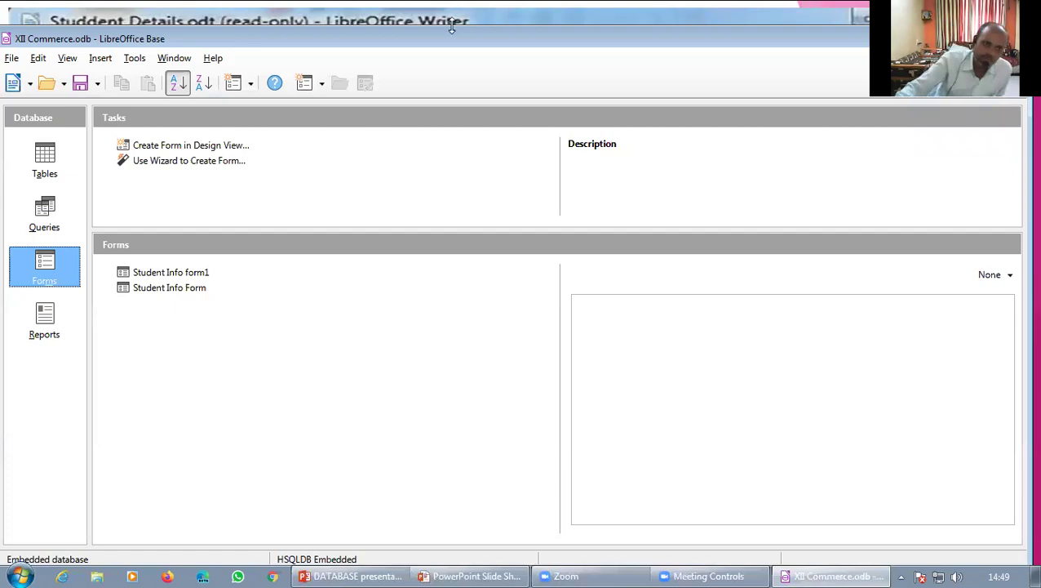
click(48, 328)
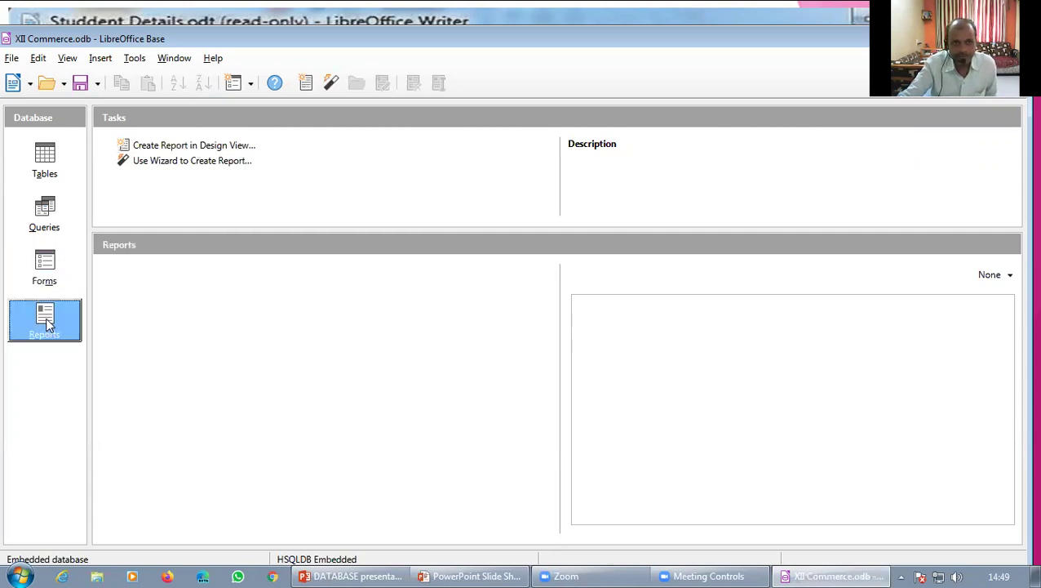
click(227, 165)
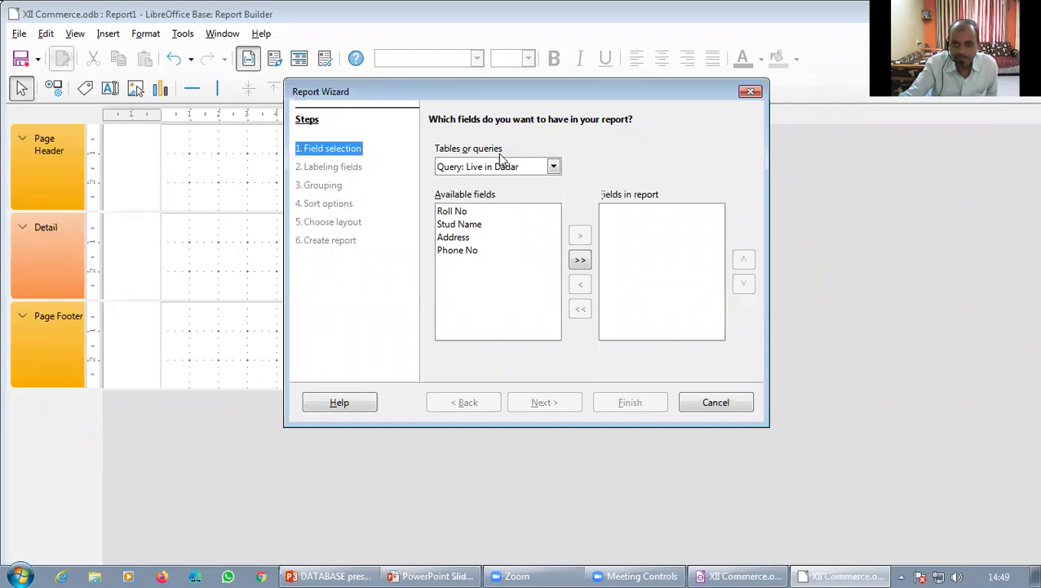
- Base the report on the Student Info table and add its ID, Roll No, Student Name, Address and Phone No fields
click(554, 168)
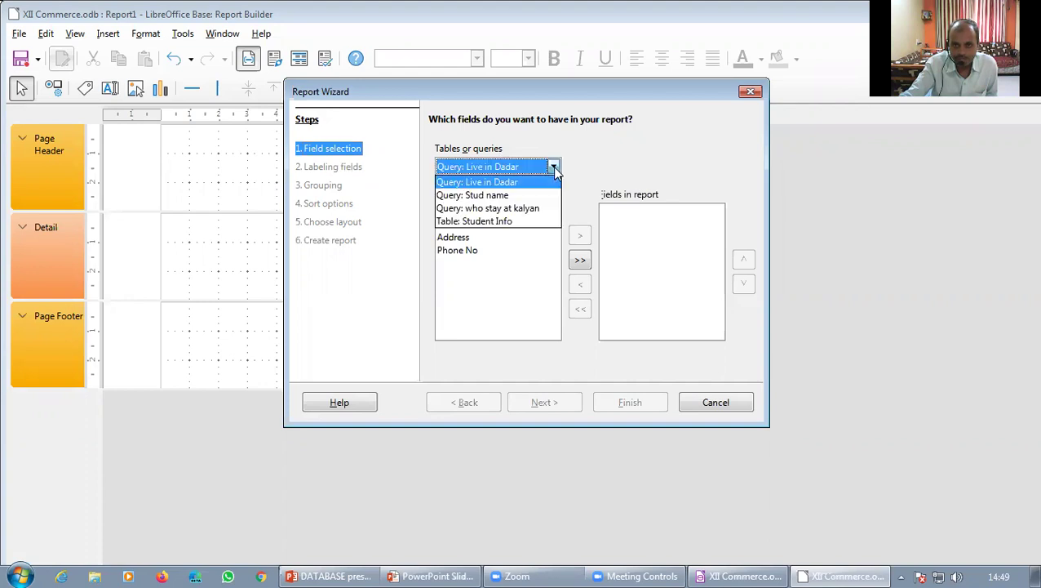
click(507, 219)
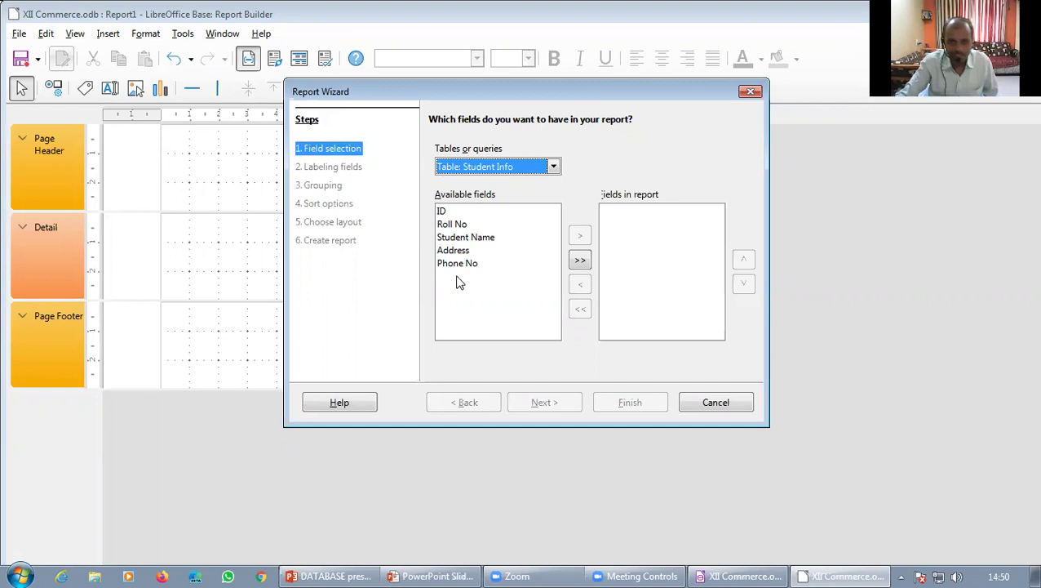
click(447, 212)
click(580, 235)
click(580, 235)
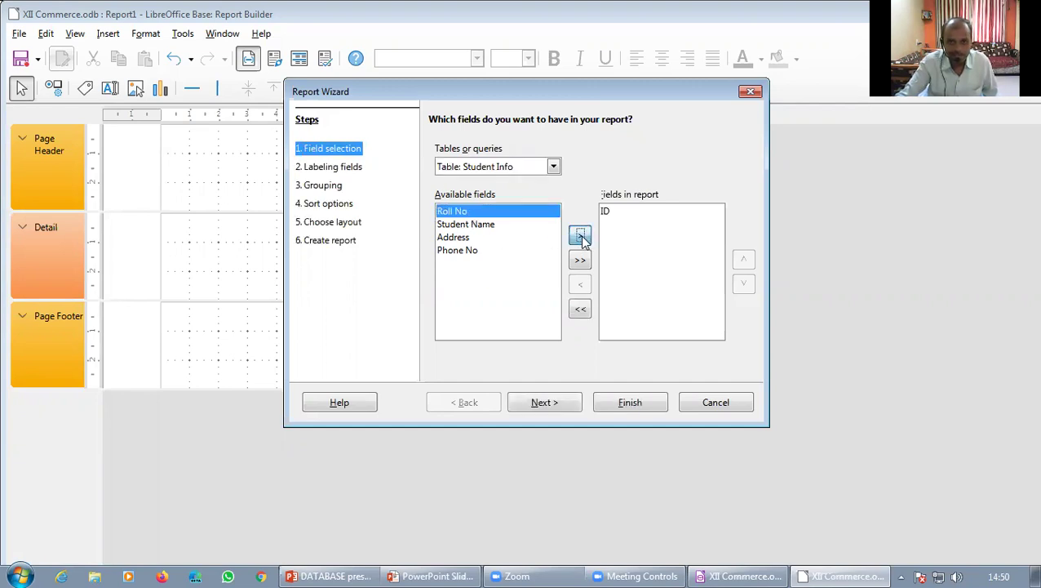
click(580, 235)
click(581, 237)
click(581, 237)
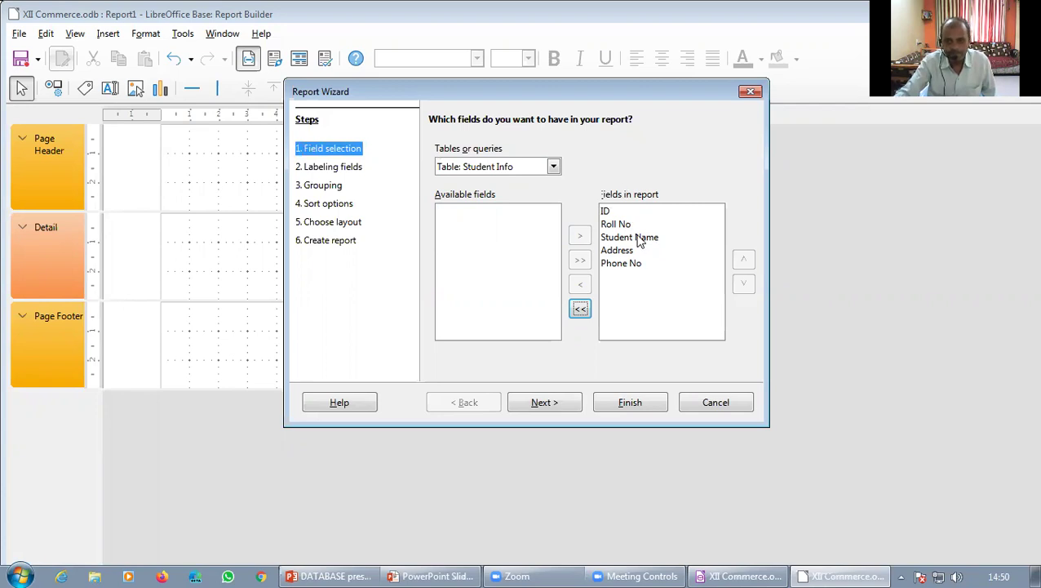
- Change the report label of the Address field to "Stu. Address" and keep the other field labels
click(549, 405)
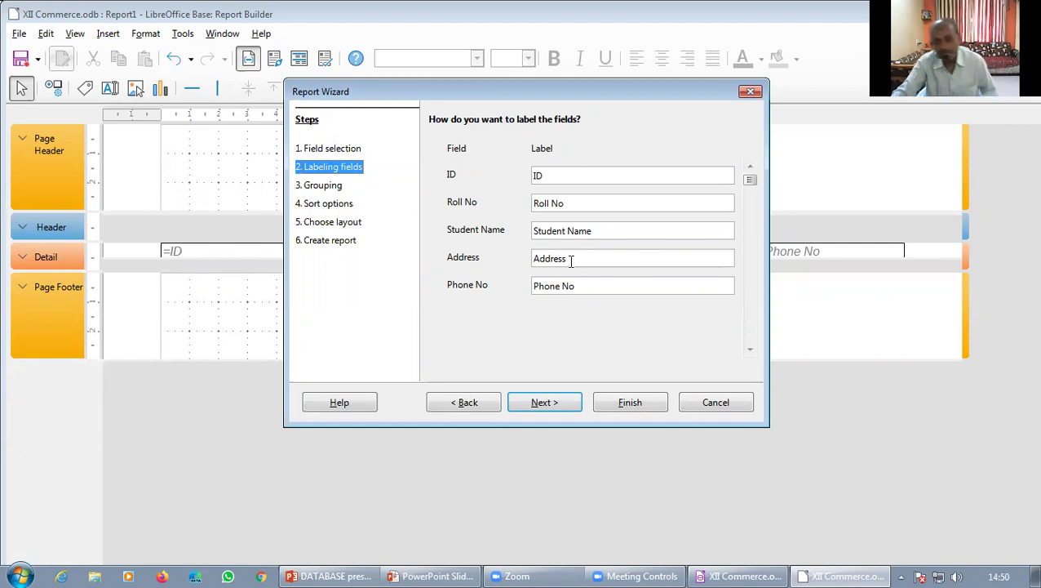
click(538, 258)
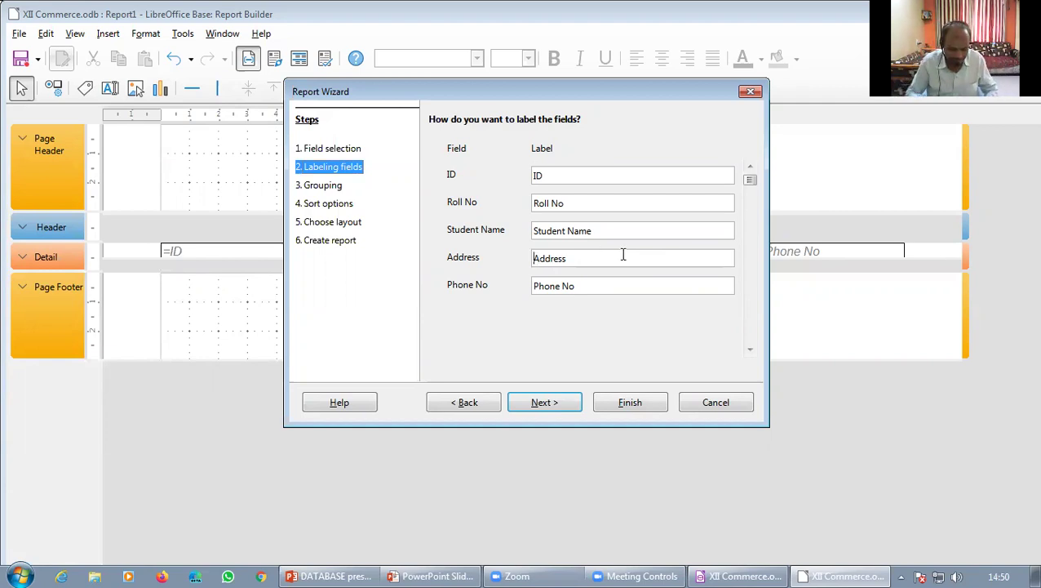
text(ST)
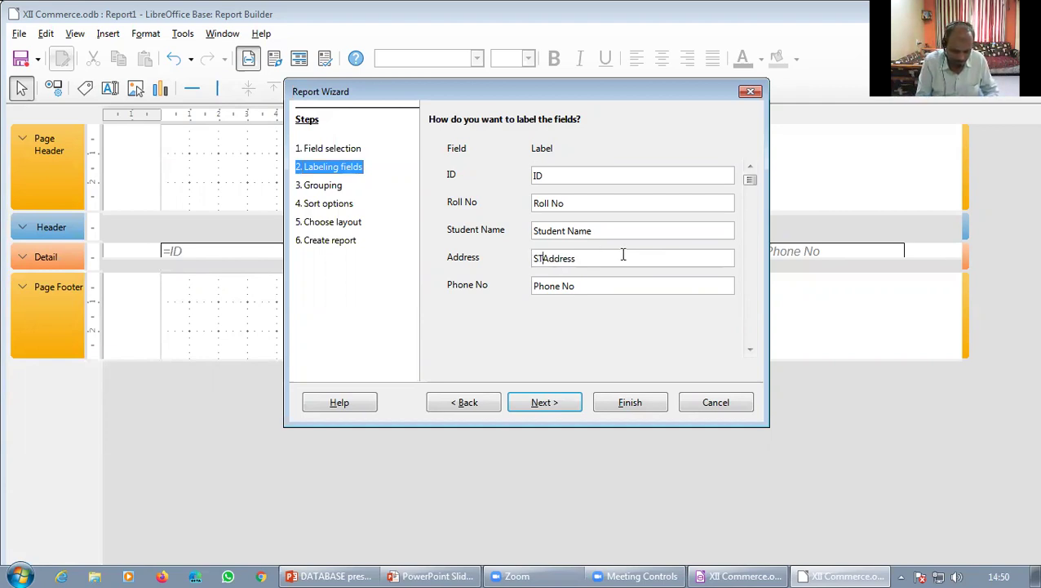
key(BackSpace)
text(tu)
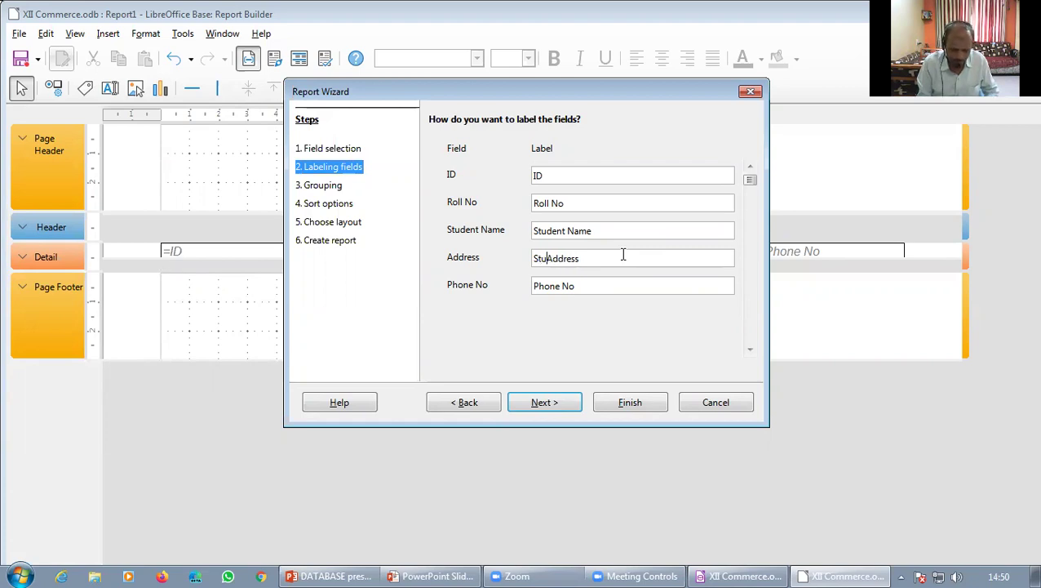
text(.)
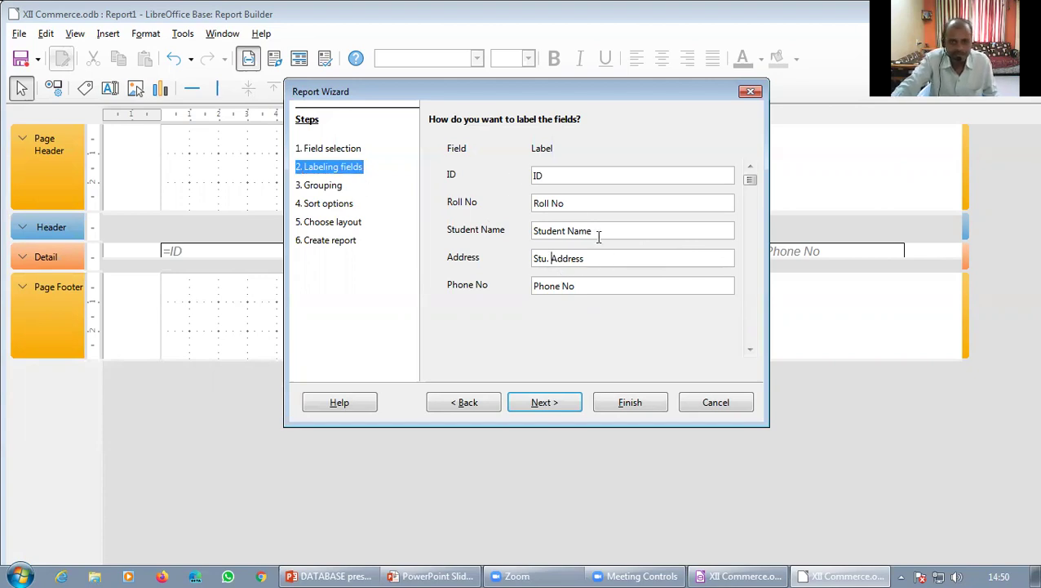
click(552, 404)
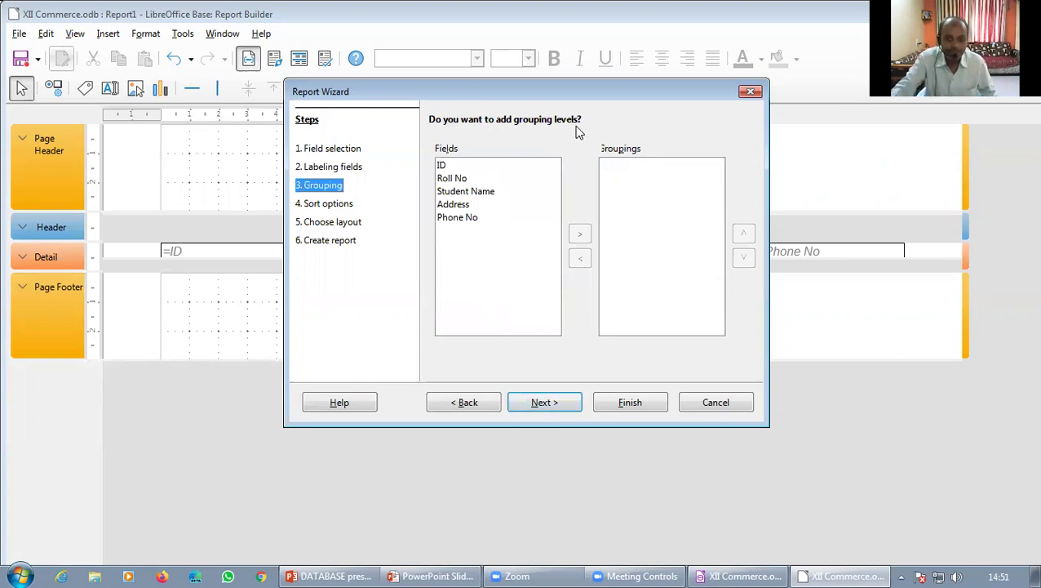
- Add the ID field as the grouping level of the report
click(442, 167)
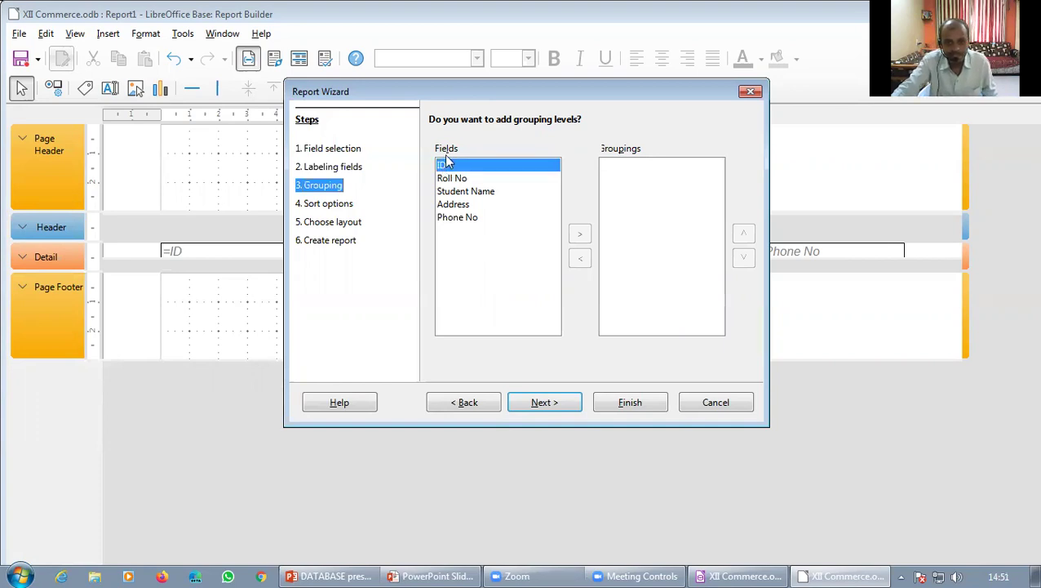
click(580, 234)
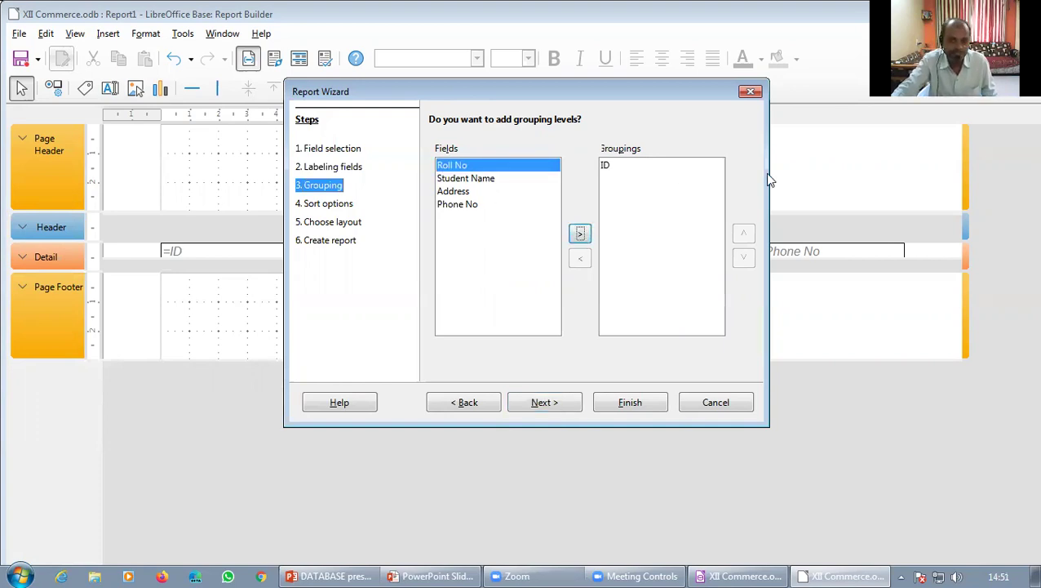
click(543, 404)
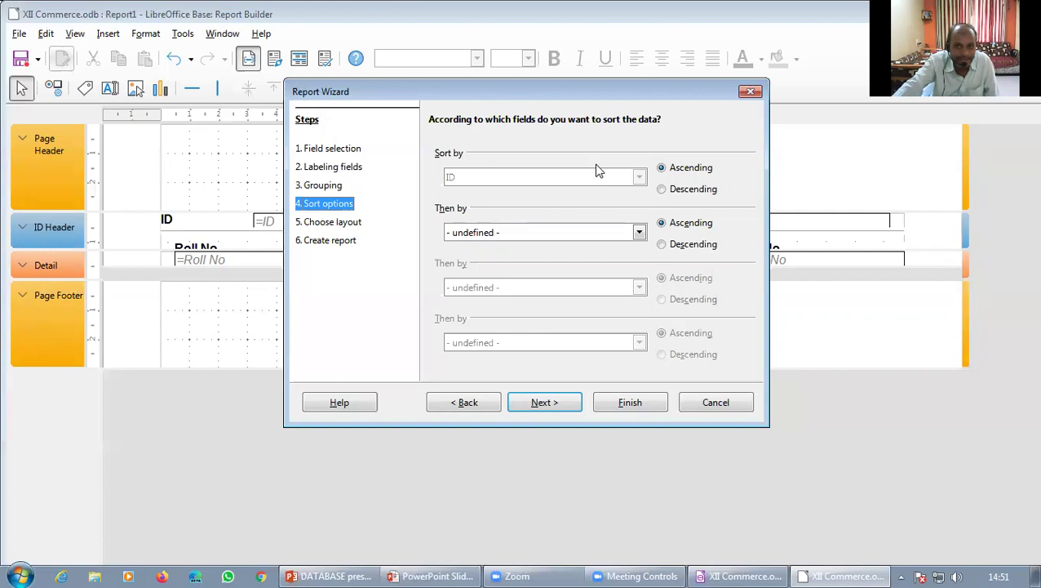
- Set Student Name in ascending order as the second sort field, after ID
click(522, 232)
click(516, 300)
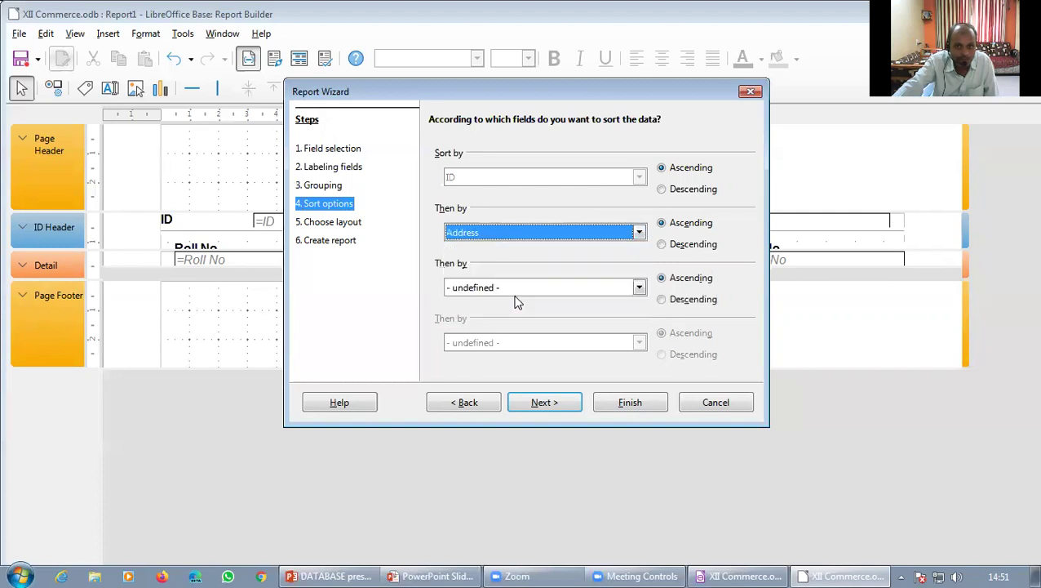
click(691, 225)
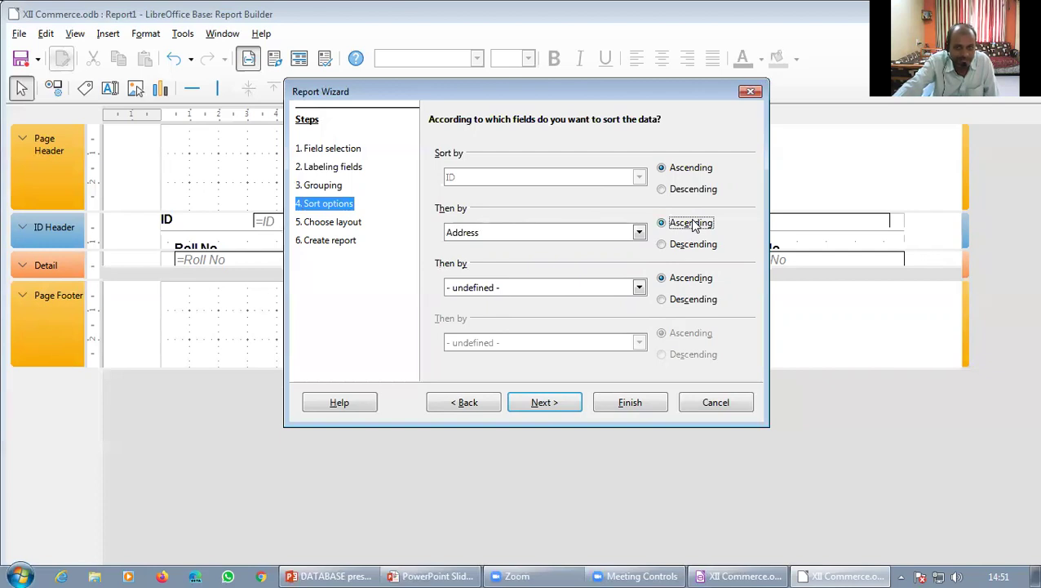
click(498, 236)
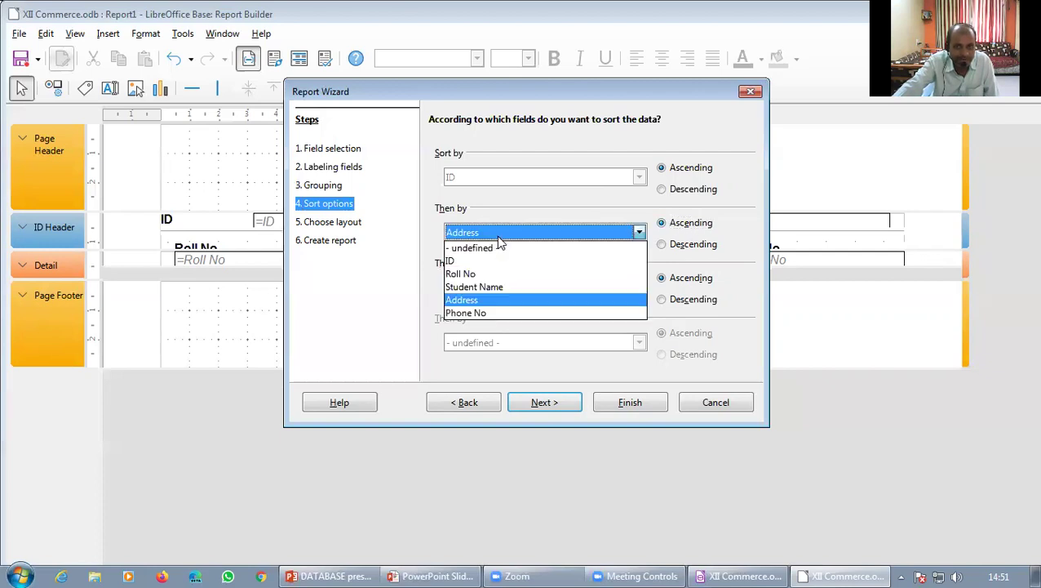
click(481, 287)
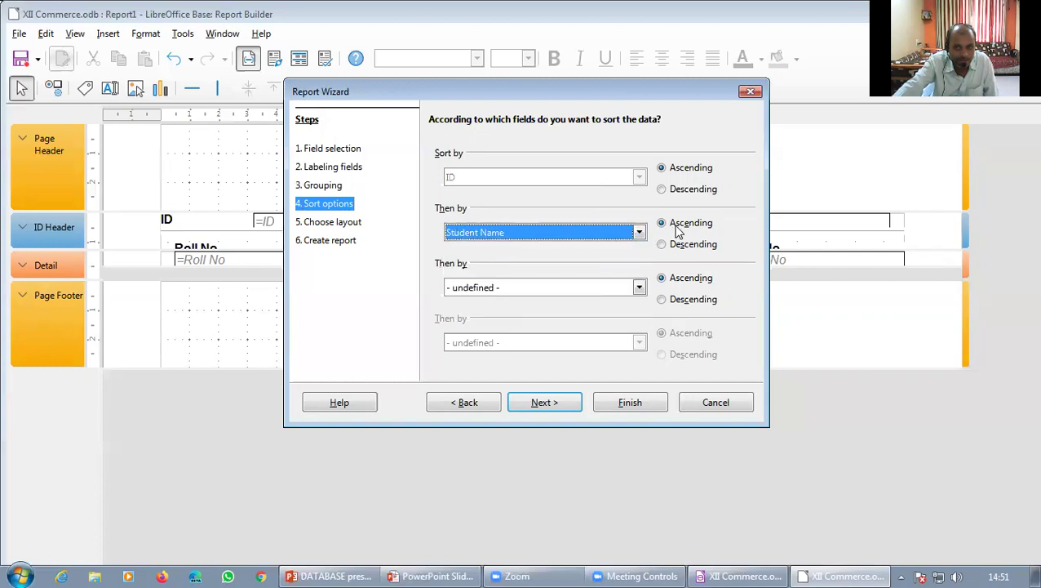
click(548, 402)
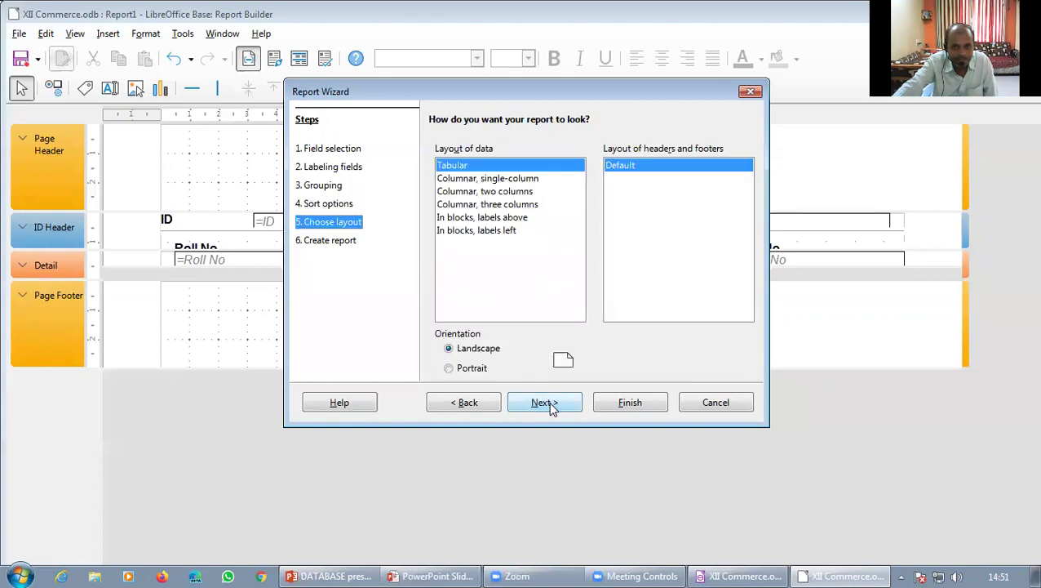
- Try the columnar, block and tabular data layouts, moving the wizard aside to compare them on the report design
click(487, 179)
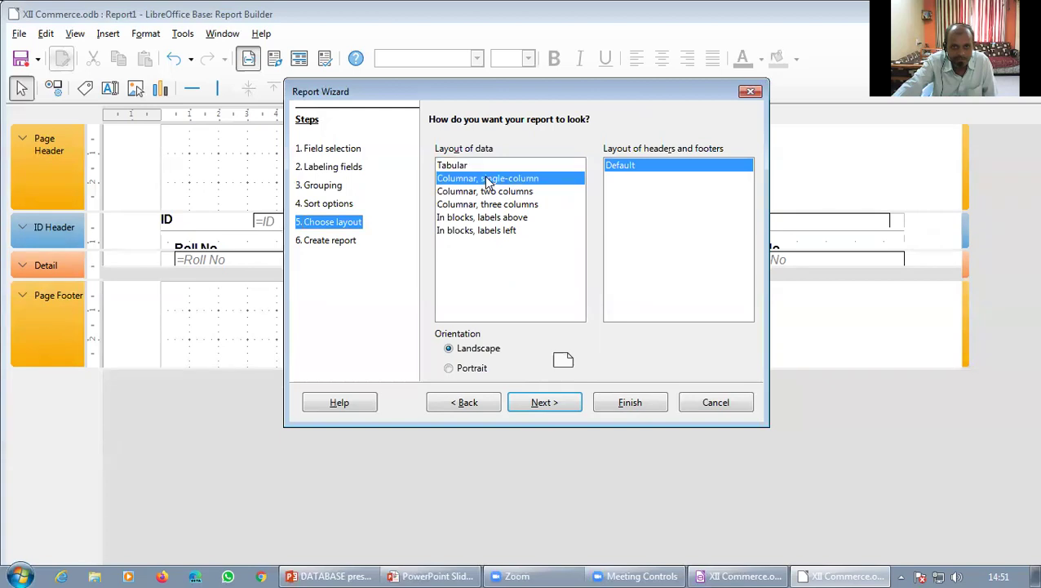
click(477, 205)
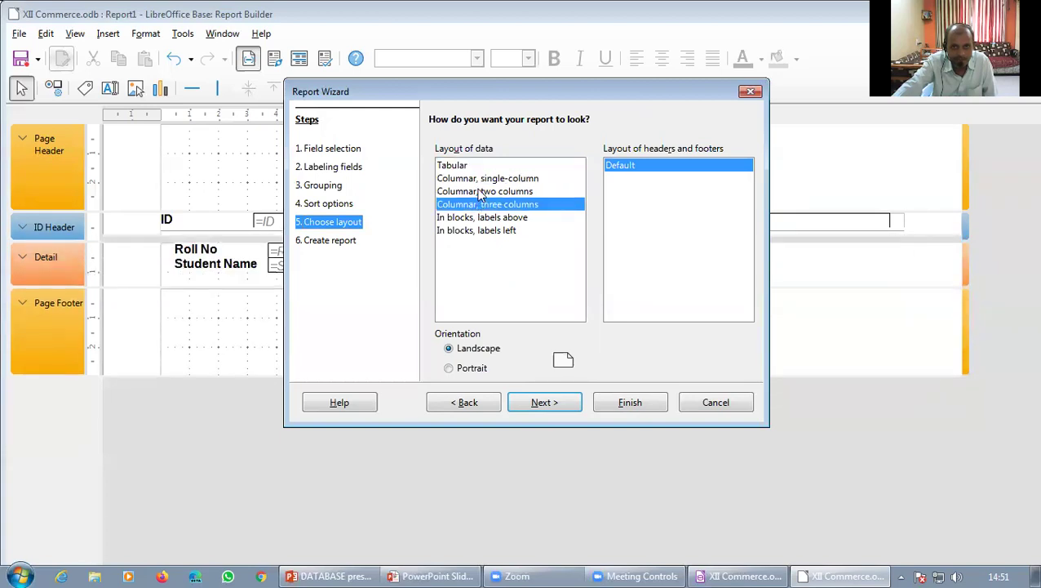
click(478, 190)
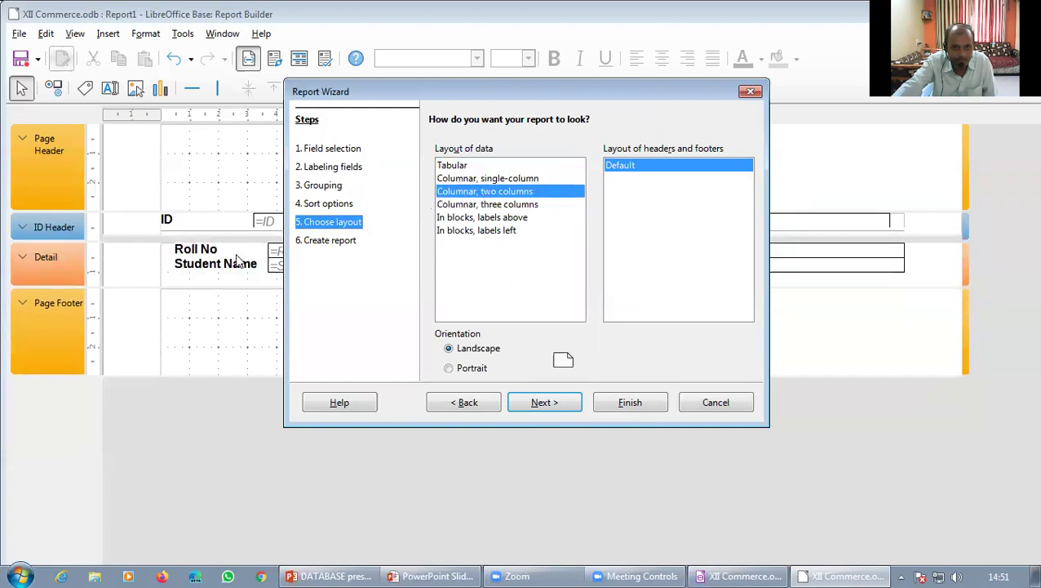
click(462, 205)
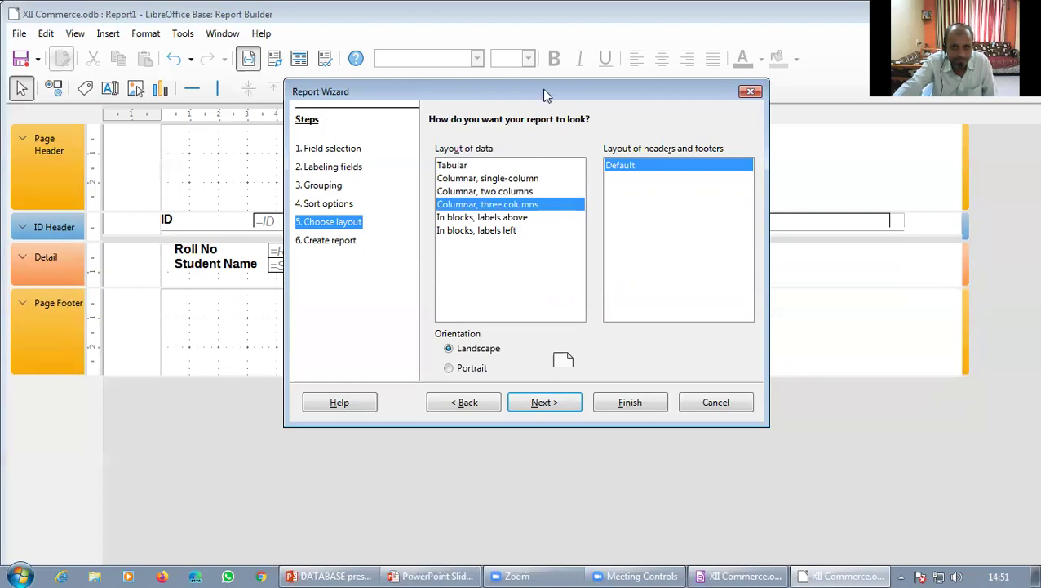
drag(545, 92, 744, 127)
click(677, 253)
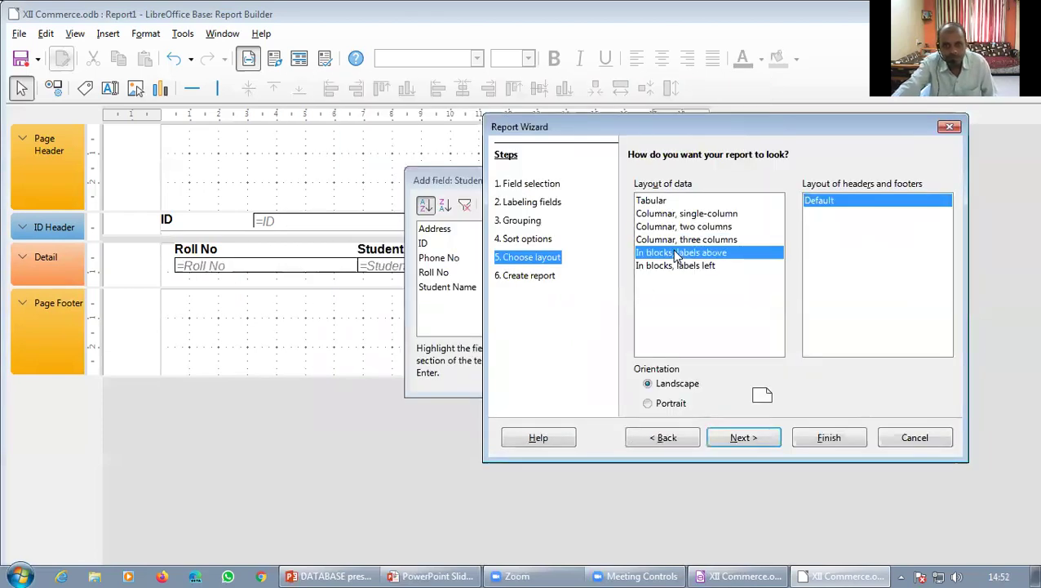
click(667, 266)
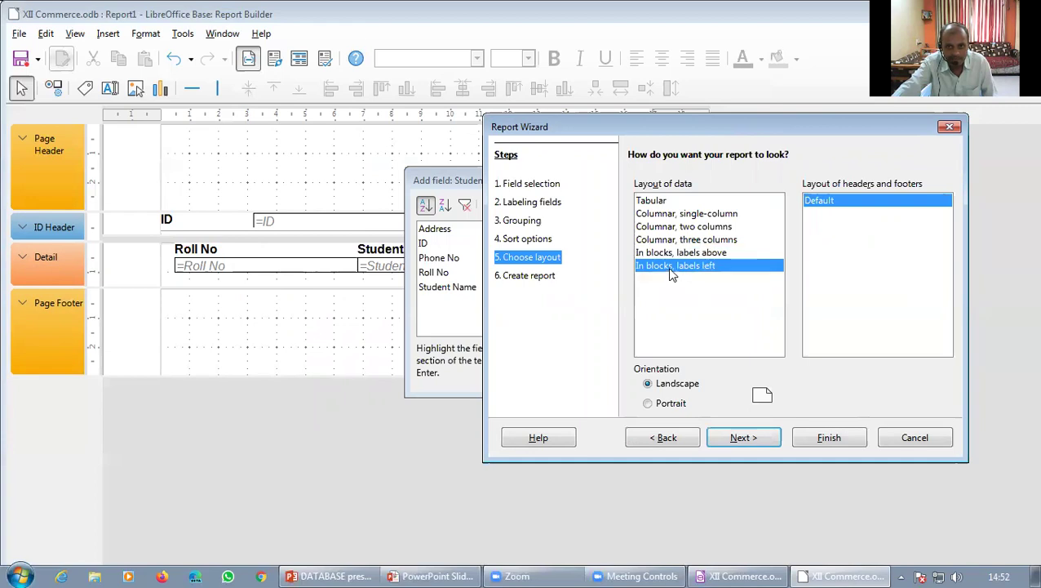
click(666, 200)
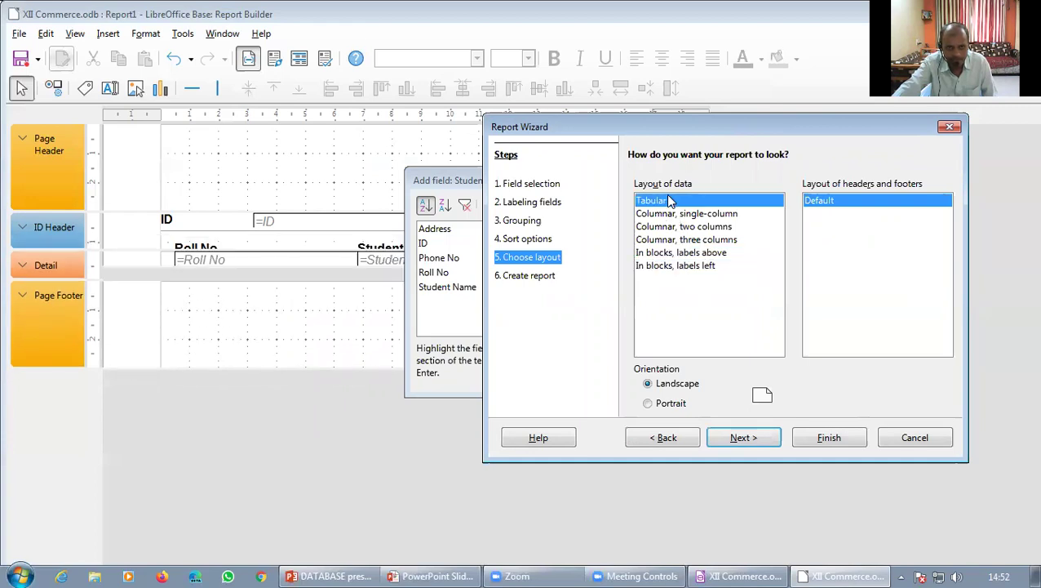
- Choose the "Columnar, single-column" layout in Landscape orientation and create the dynamic report immediately with the title Student Info Report
click(676, 215)
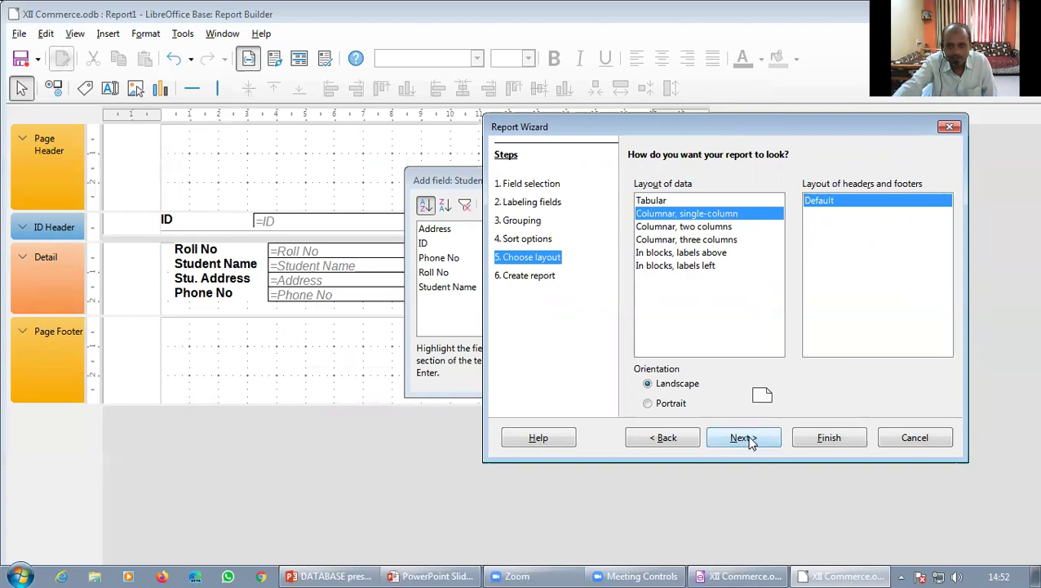
click(672, 404)
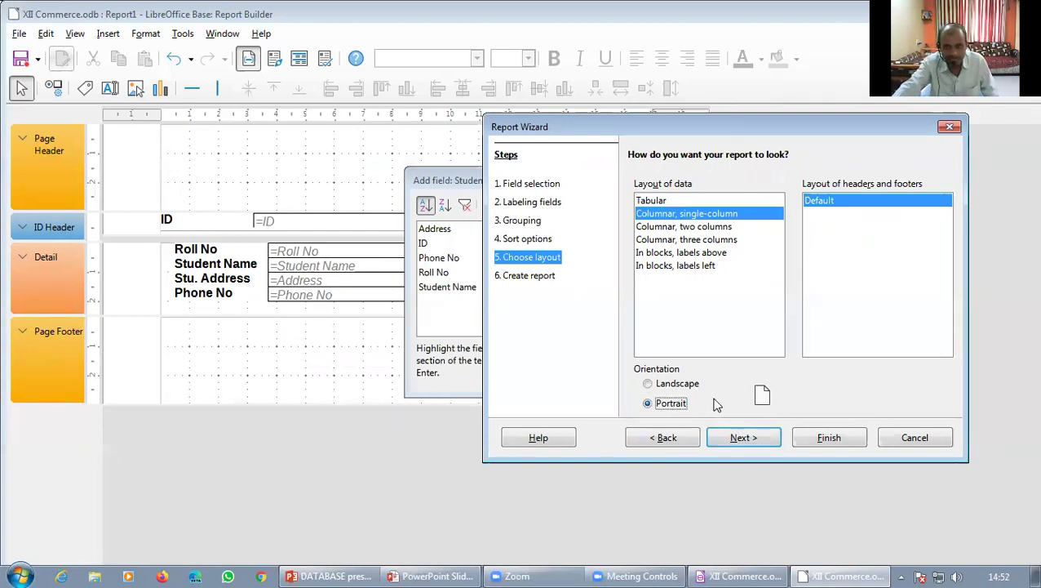
click(657, 389)
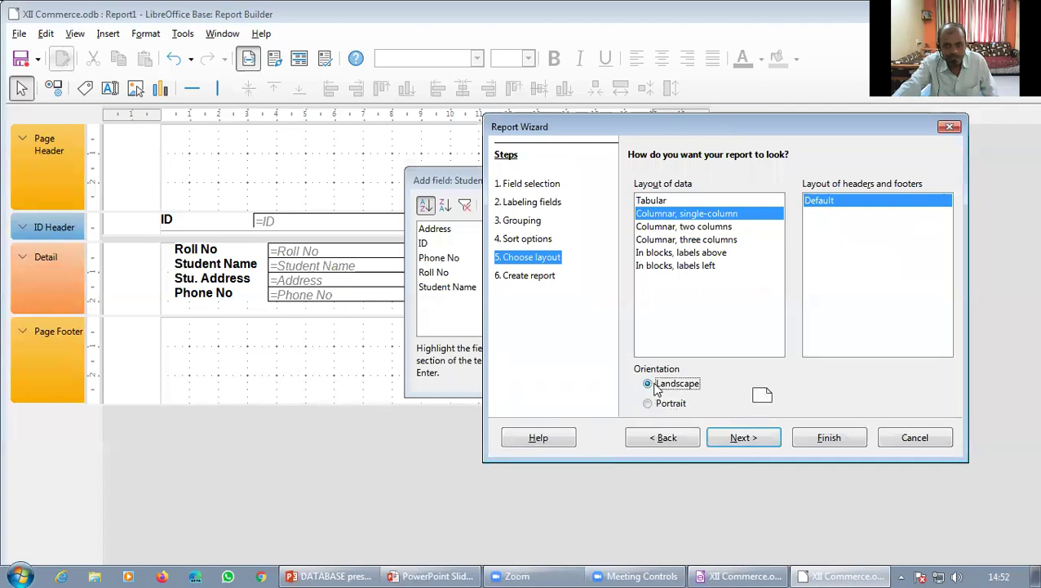
click(751, 438)
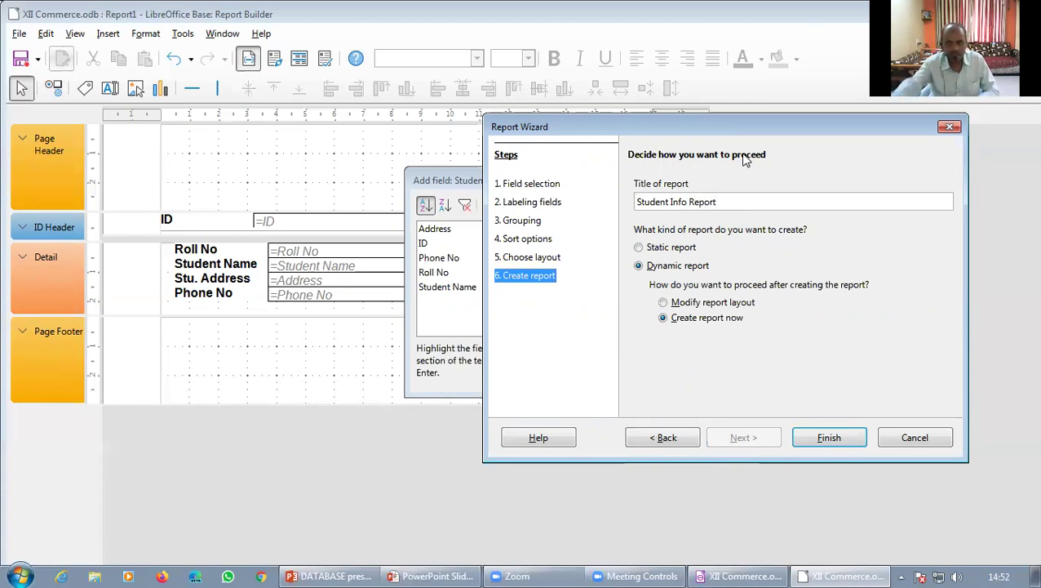
click(843, 434)
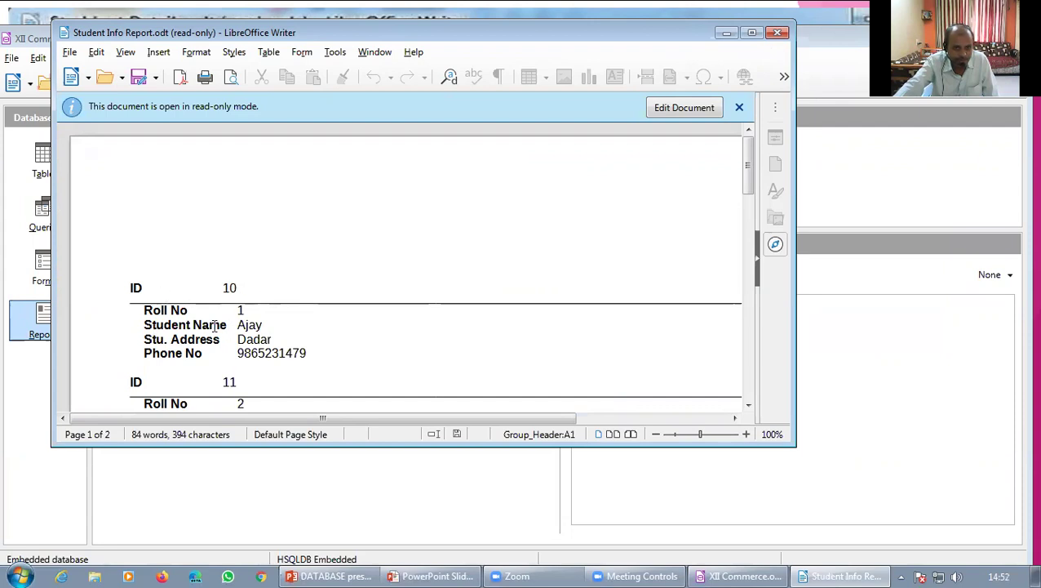
- Look through the student records on both pages of the generated report and return to its beginning
scroll(216, 331, down, 1)
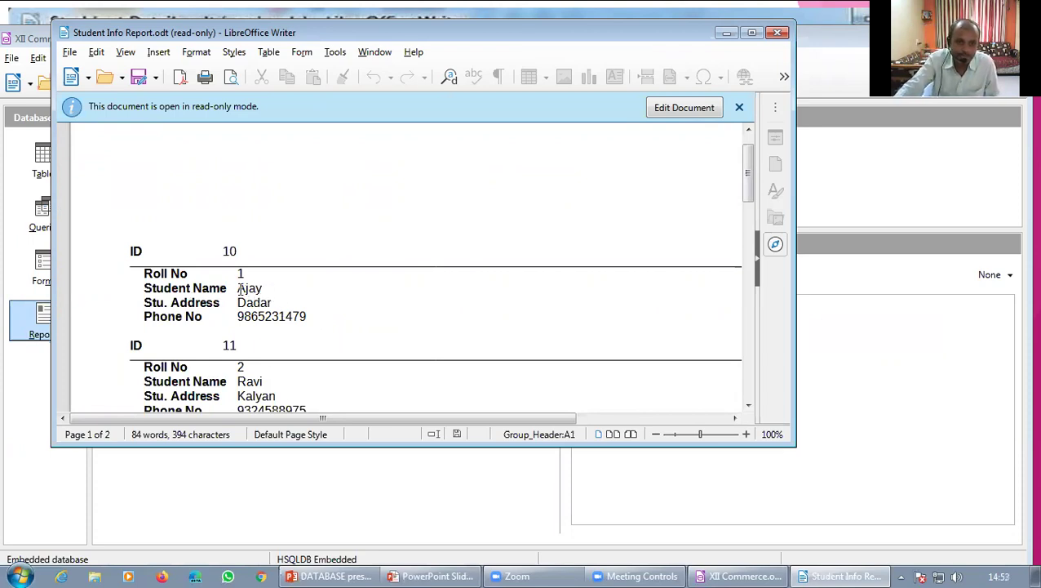
scroll(325, 306, down, 2)
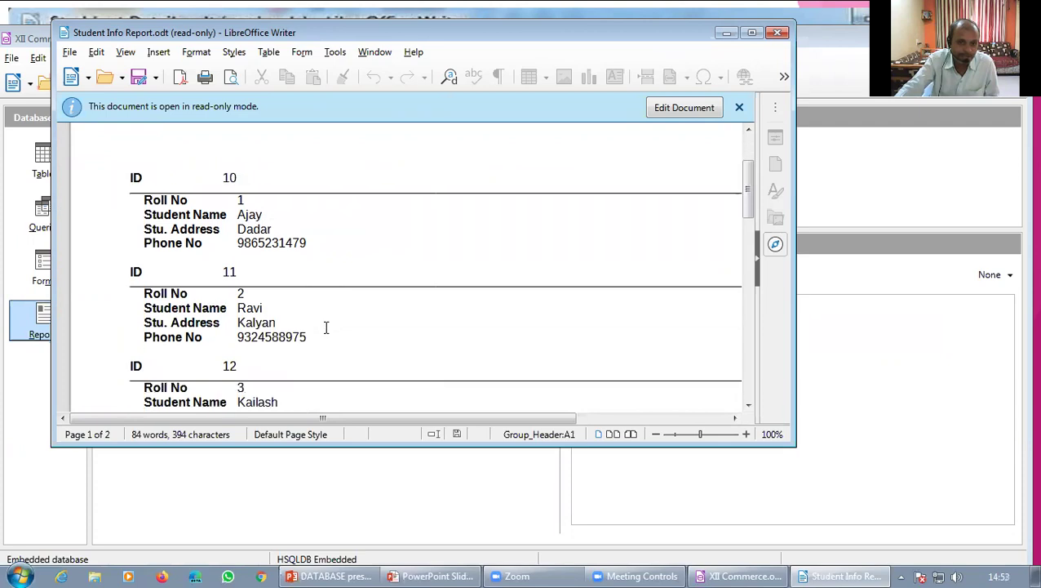
scroll(325, 327, down, 1)
scroll(325, 328, down, 2)
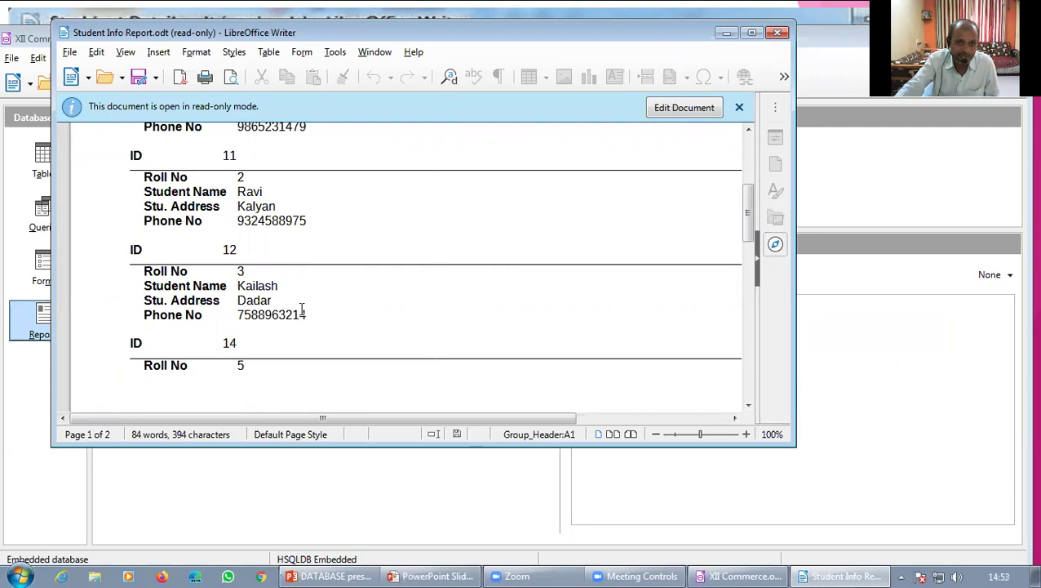
scroll(304, 299, down, 8)
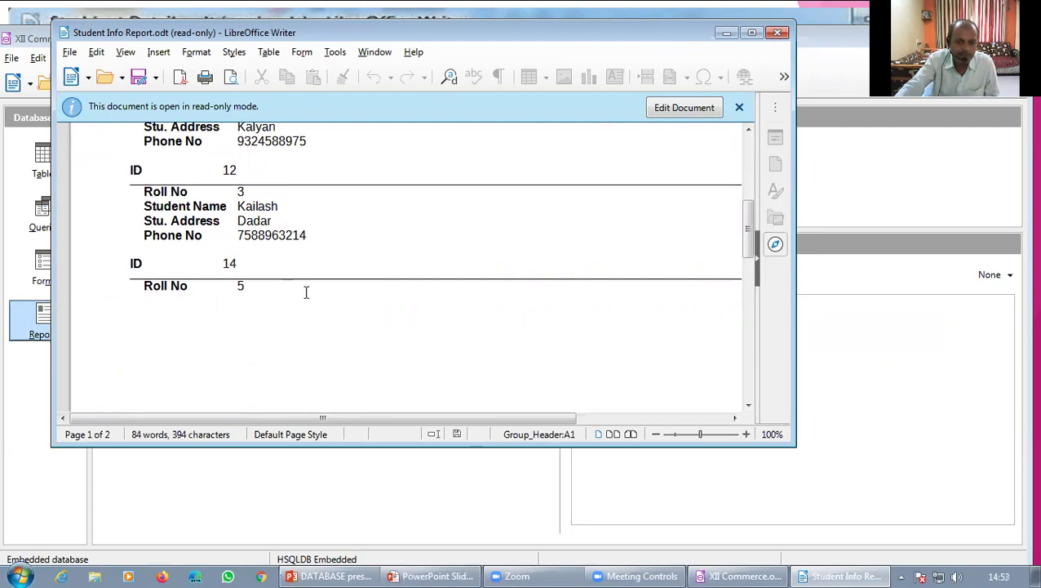
scroll(306, 292, down, 3)
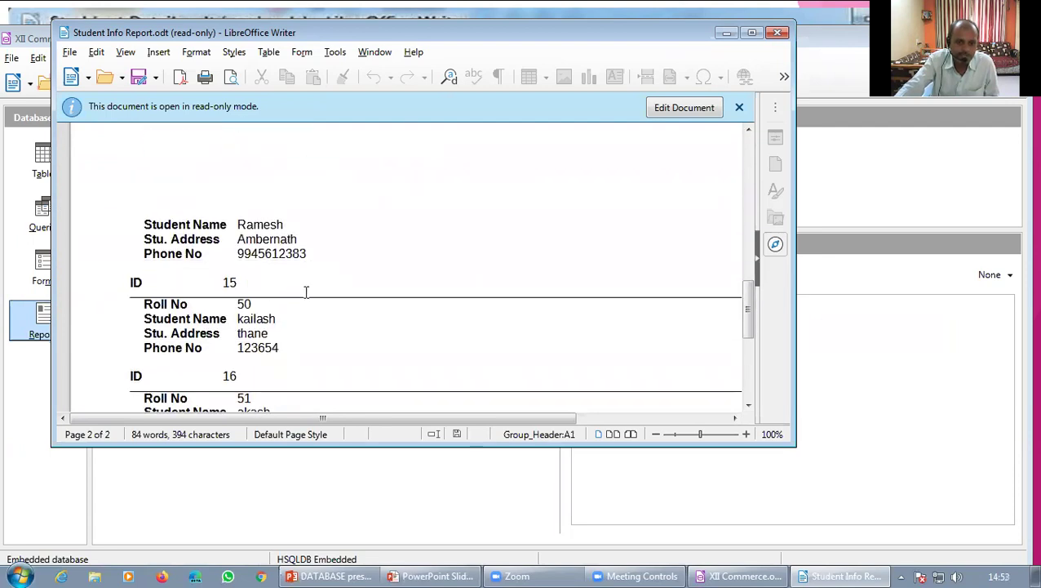
scroll(306, 292, down, 6)
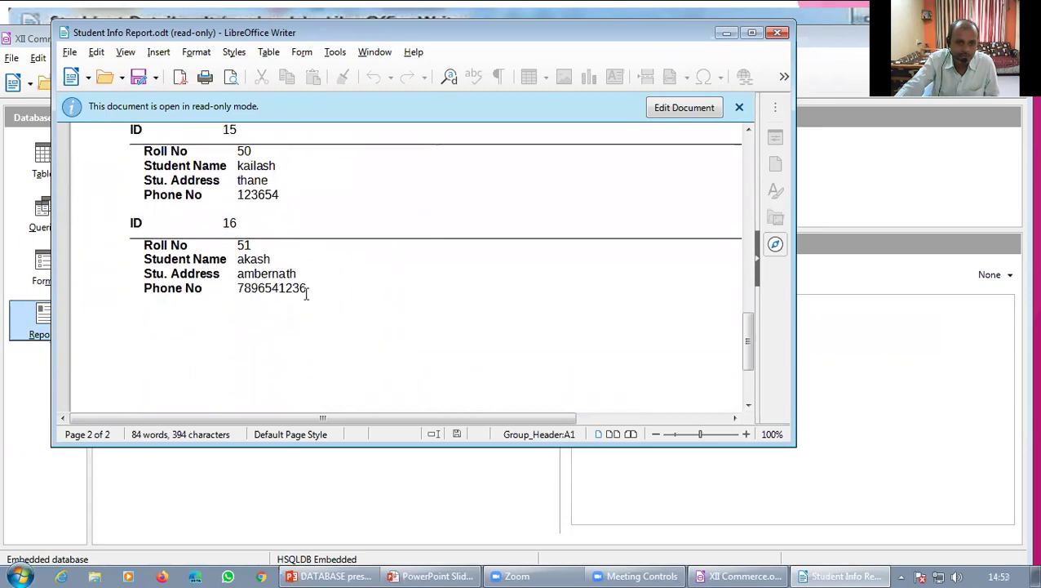
scroll(327, 292, up, 5)
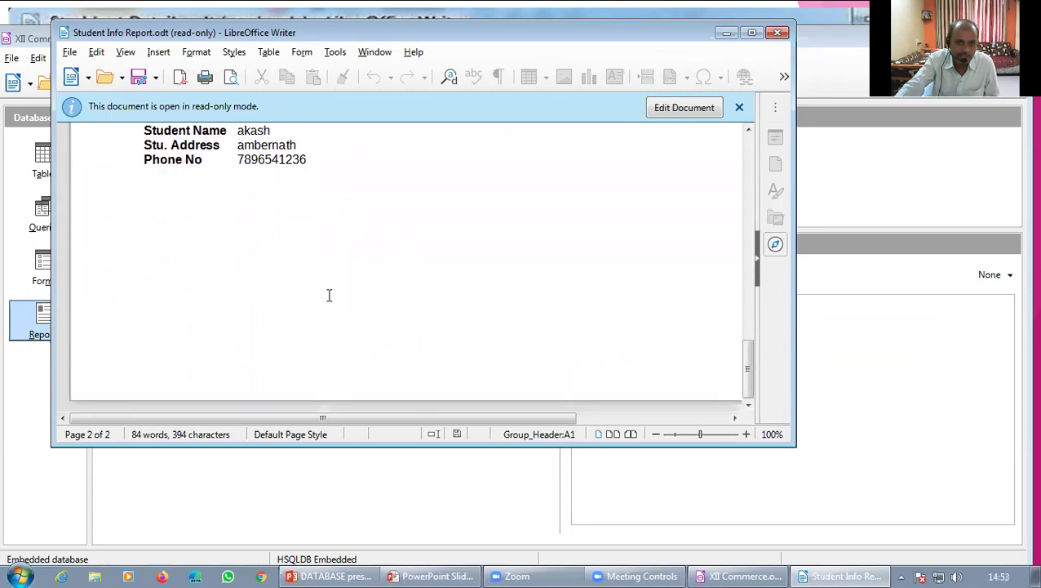
scroll(328, 314, up, 13)
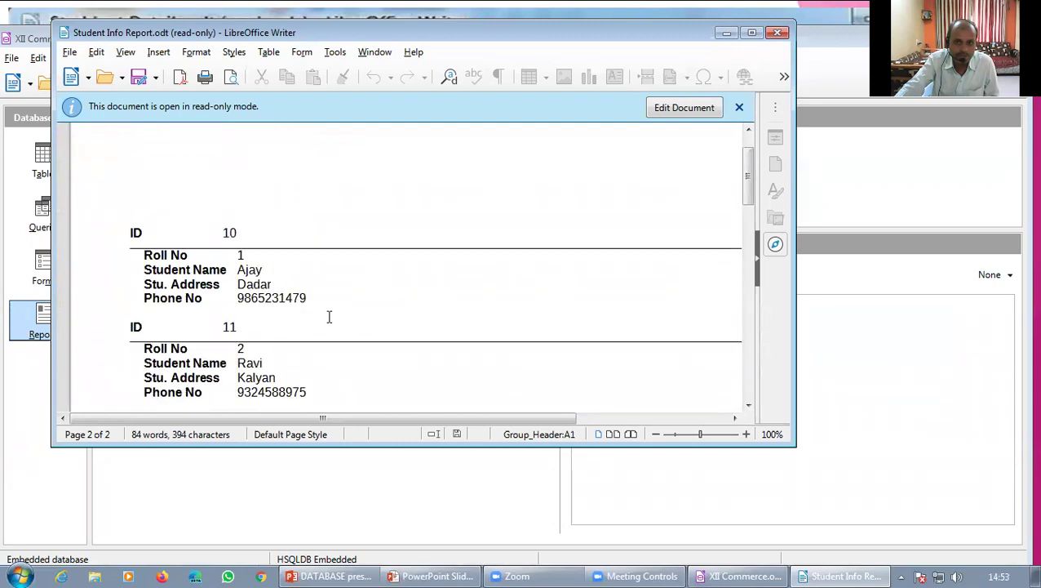
- Make the read-only Student Info Report document editable
click(687, 109)
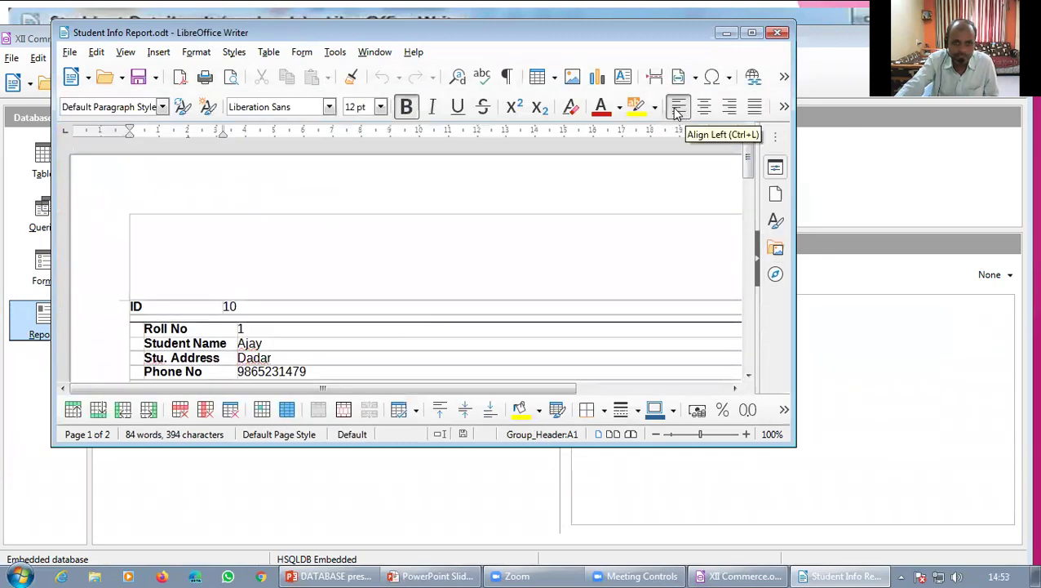
- Close the Student Info Report document and start a new wizard report using all fields of the Student Info table
click(776, 33)
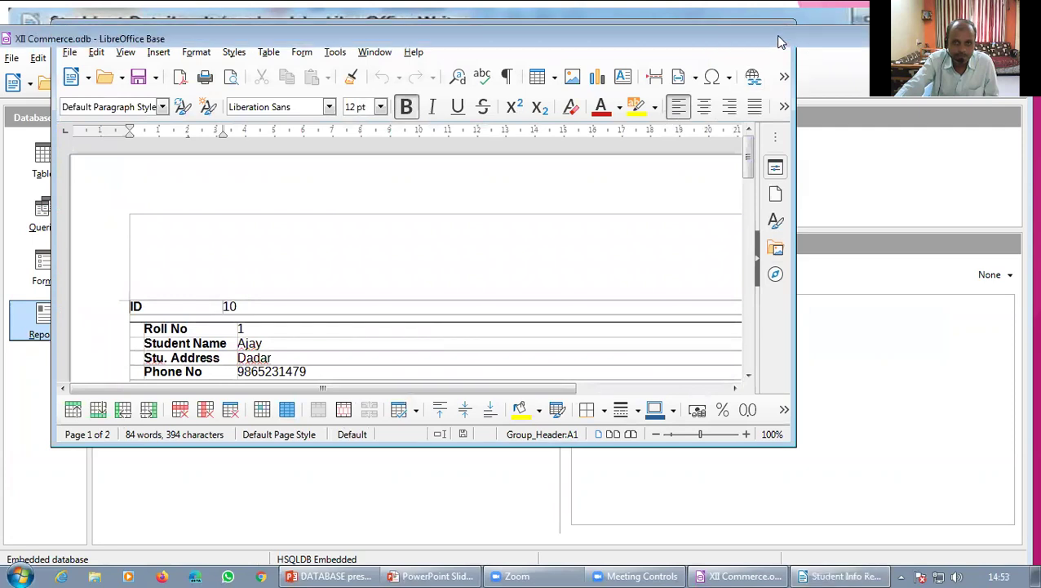
click(57, 335)
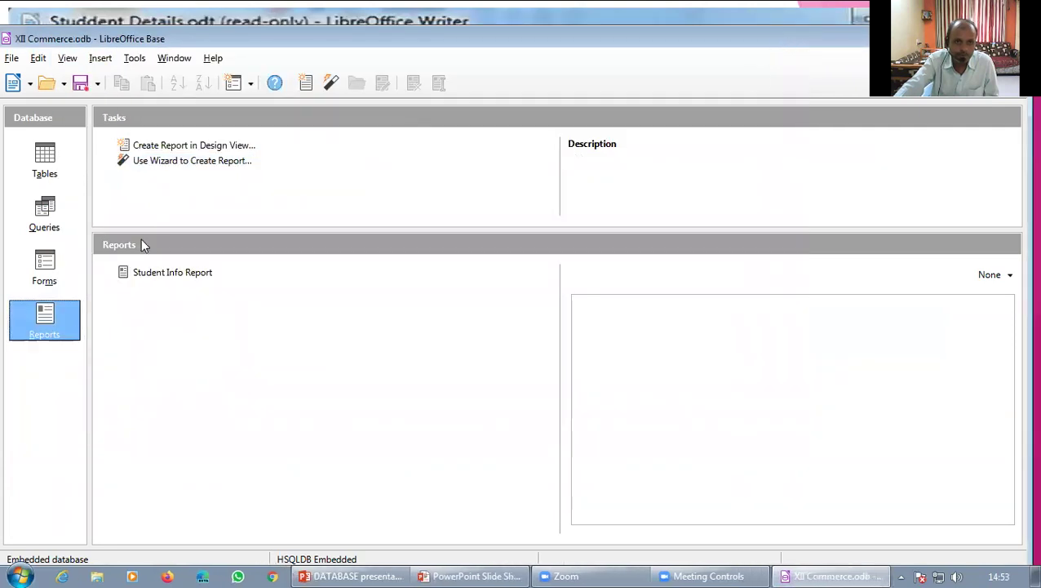
click(178, 162)
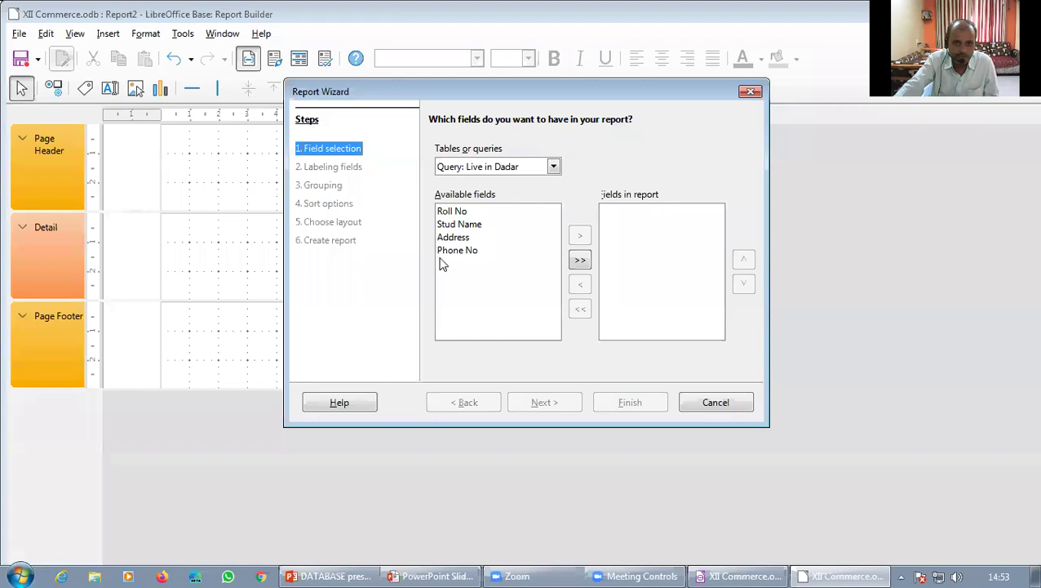
click(531, 171)
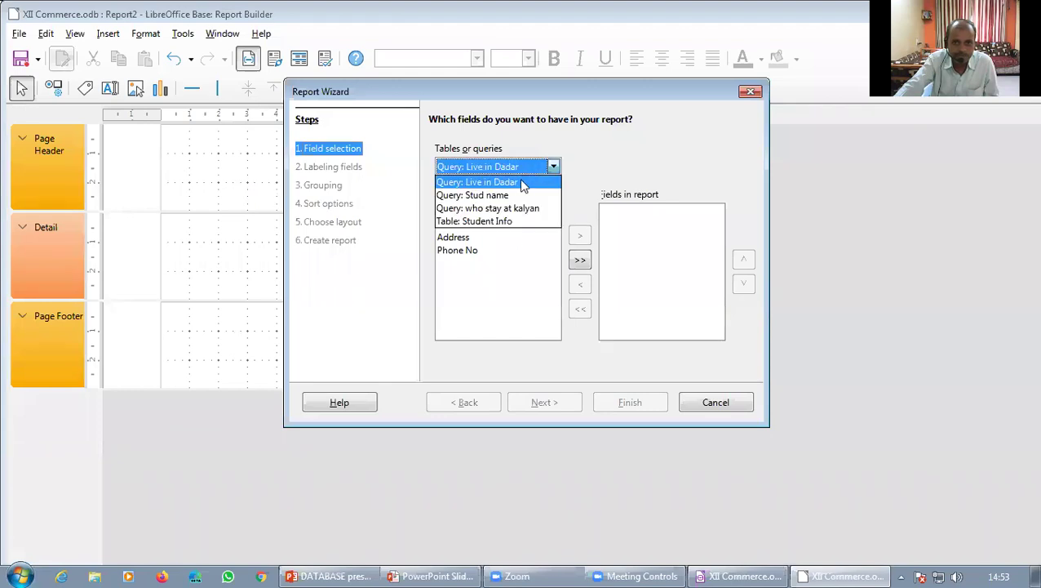
click(519, 223)
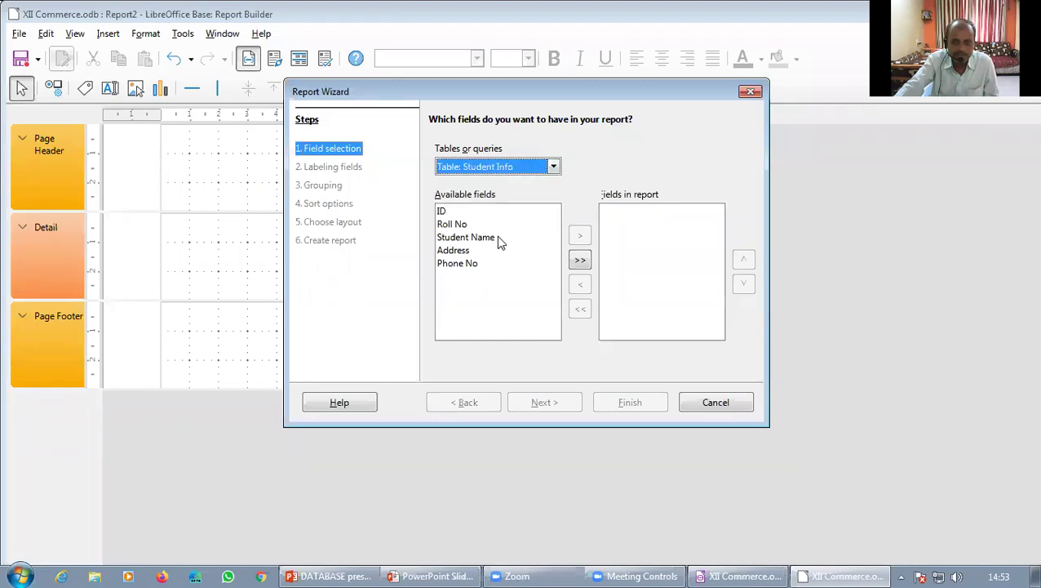
click(579, 259)
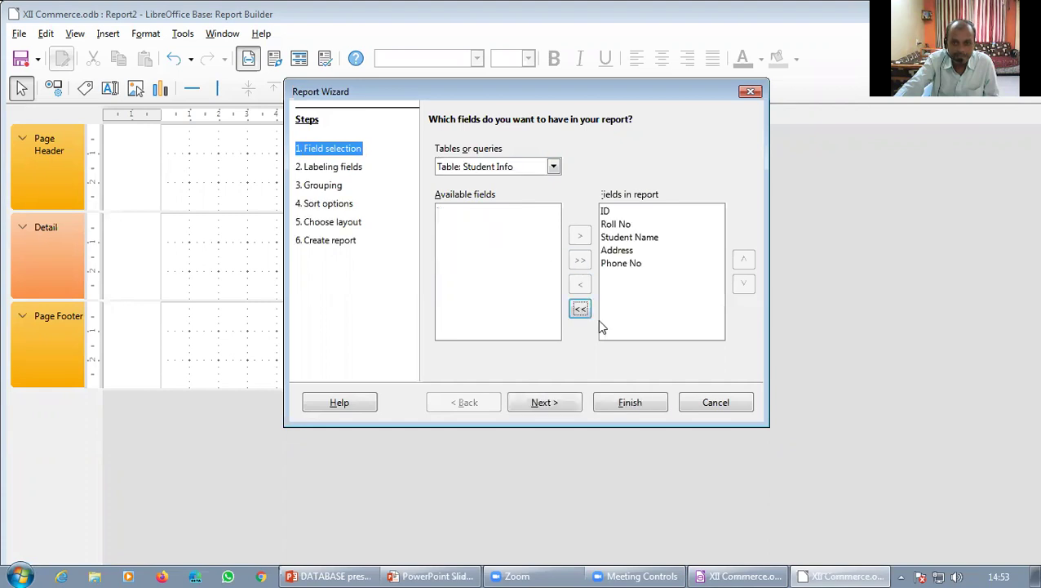
click(544, 402)
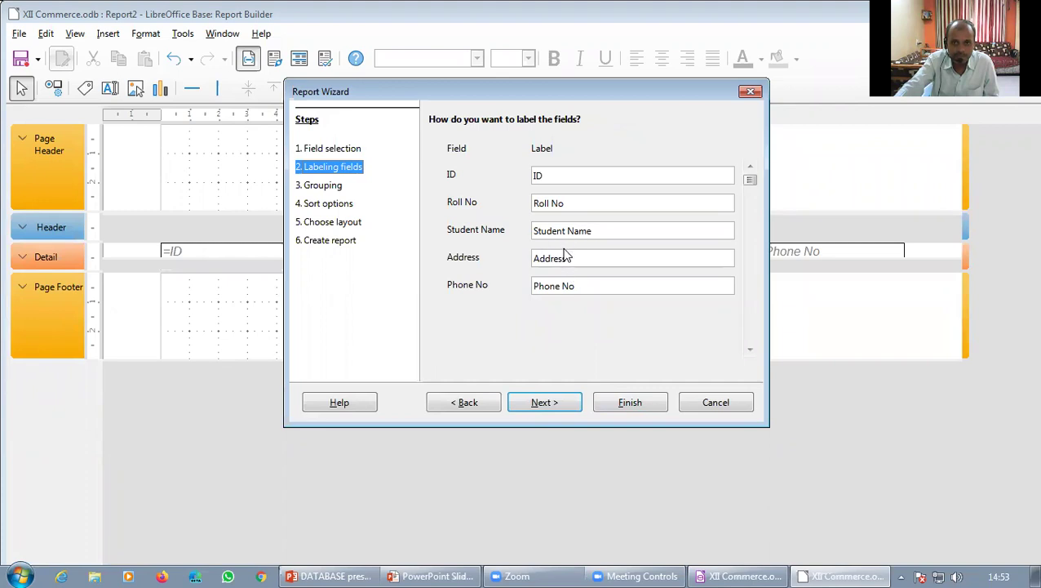
- Change the label of the Address field to "Stu Address" and accept the field labels
click(534, 258)
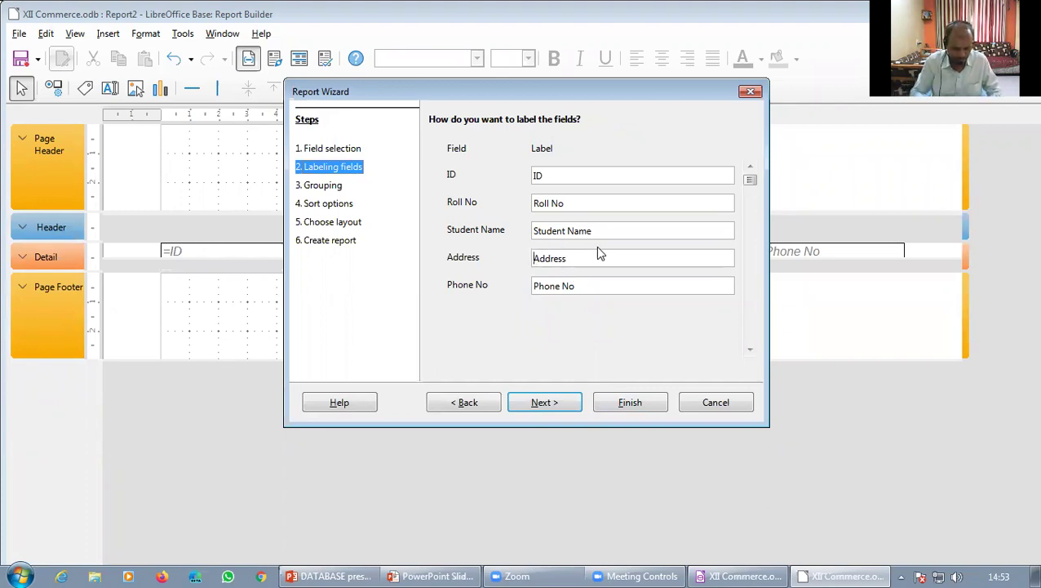
text(Stu)
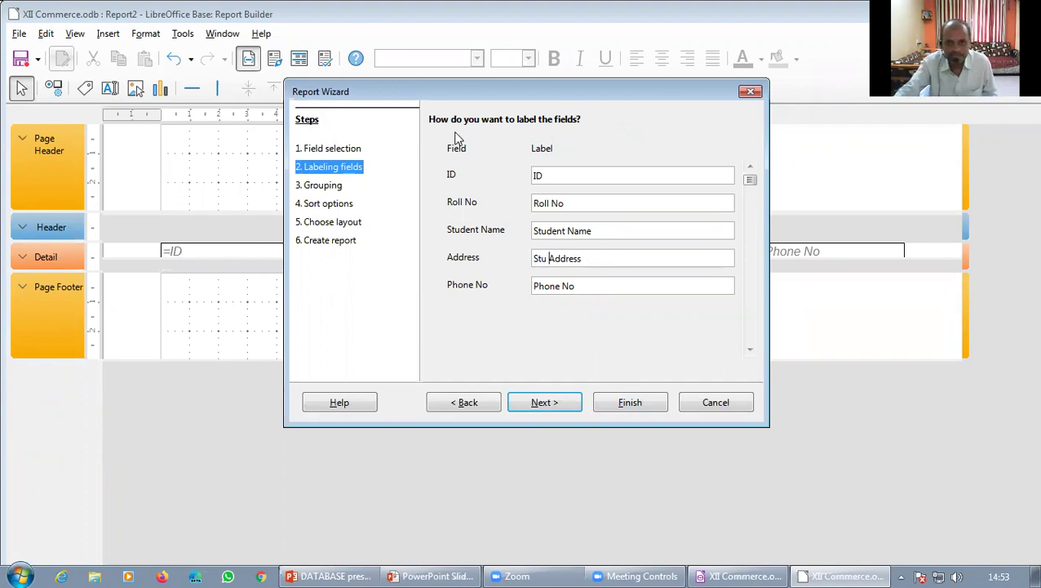
click(547, 403)
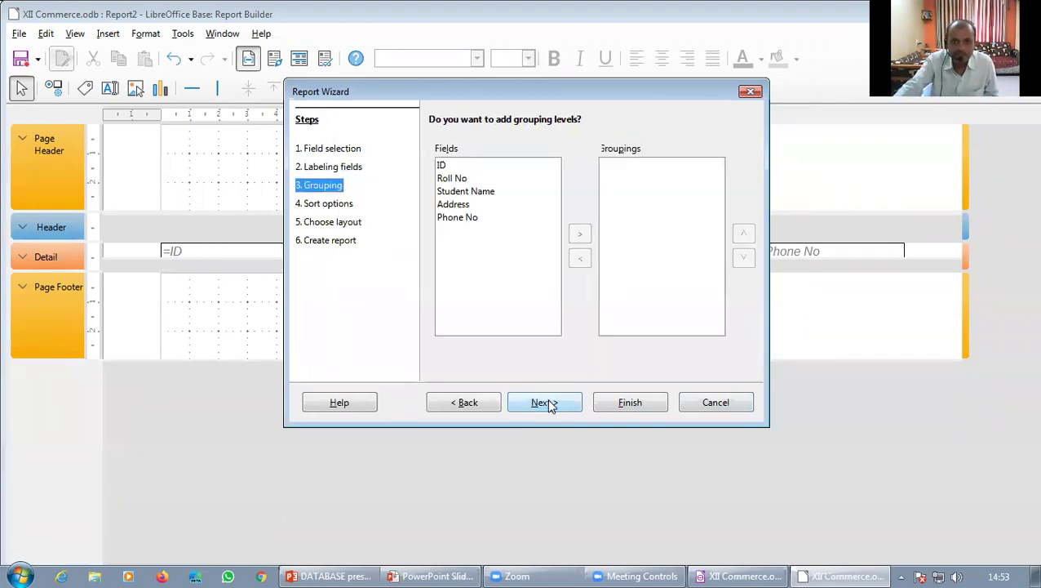
- Add ID as the report's grouping level and accept the grouping
click(454, 169)
click(580, 234)
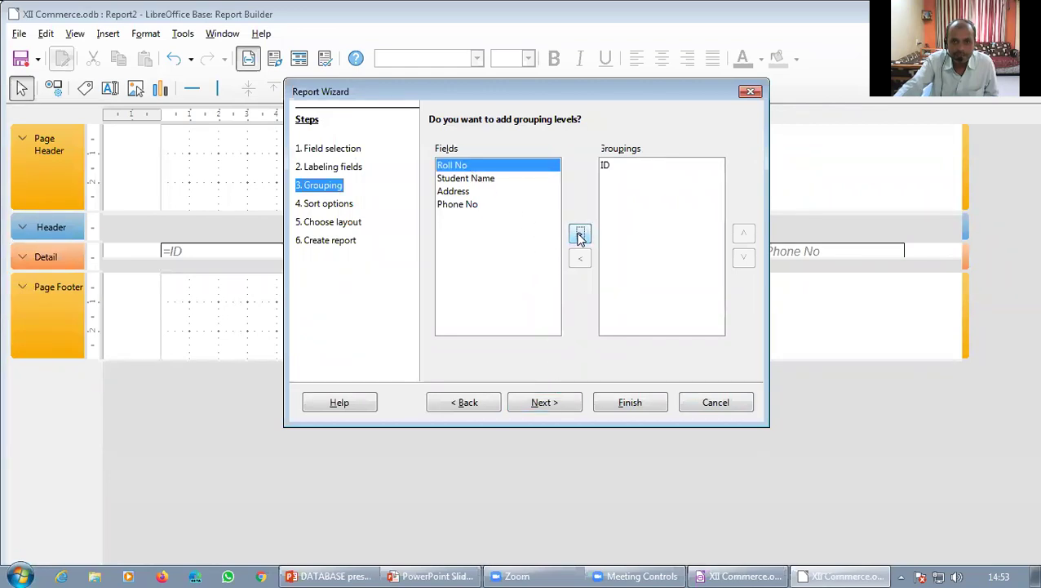
click(558, 403)
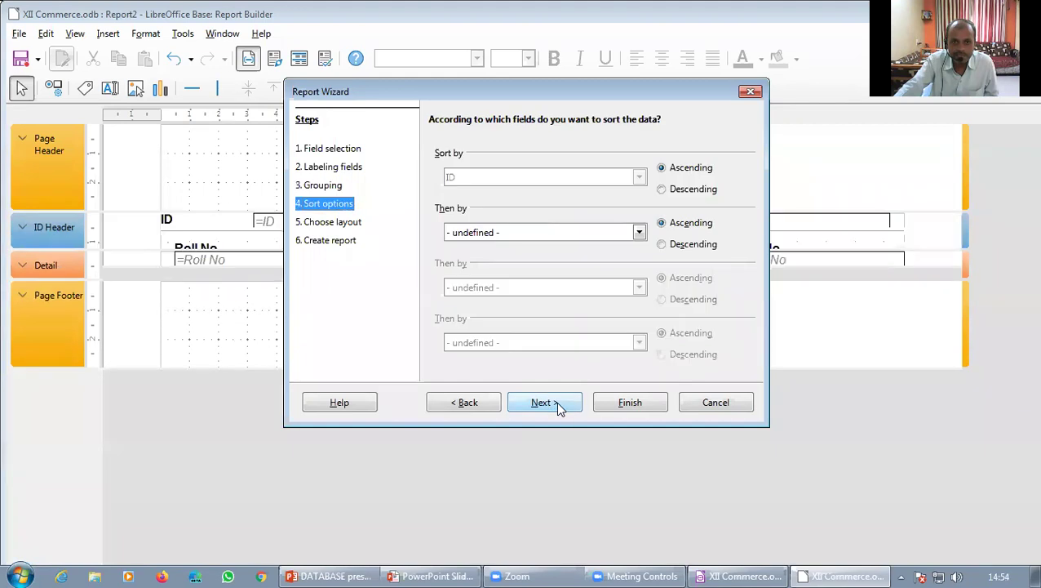
- Sort the grouped records by Student Name and additionally by Roll No, both ascending
click(536, 235)
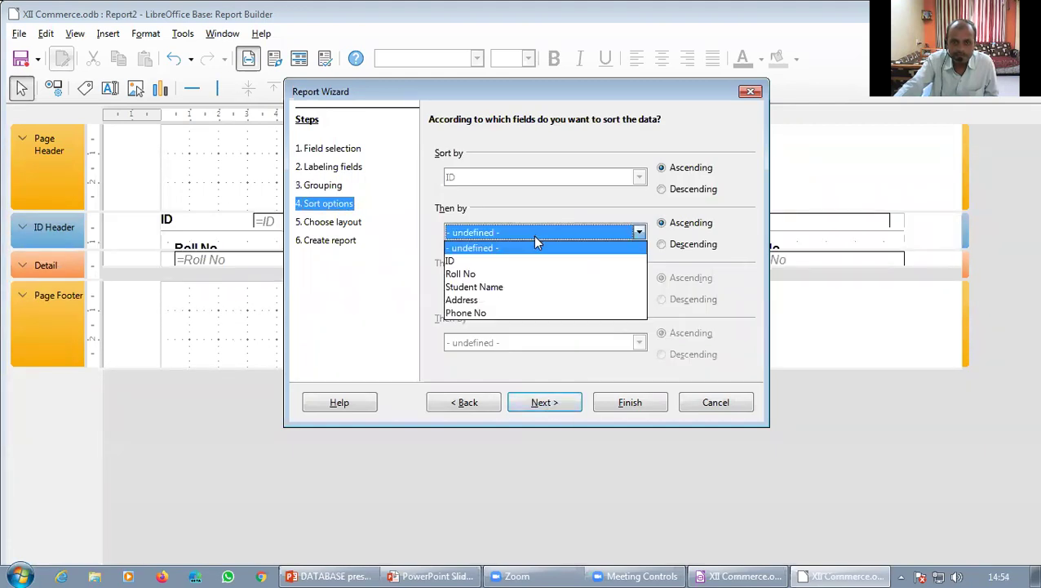
click(524, 286)
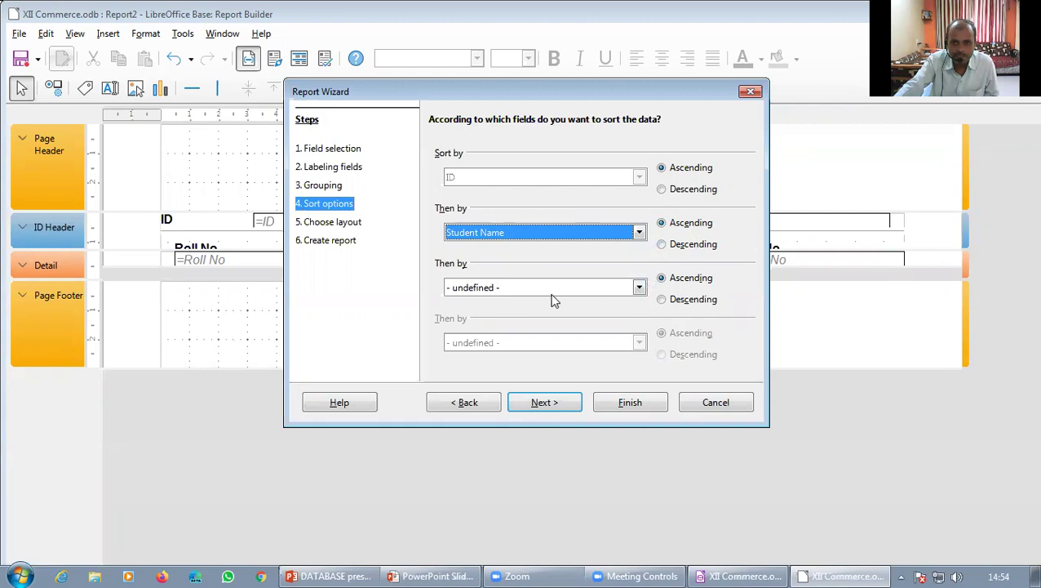
click(549, 294)
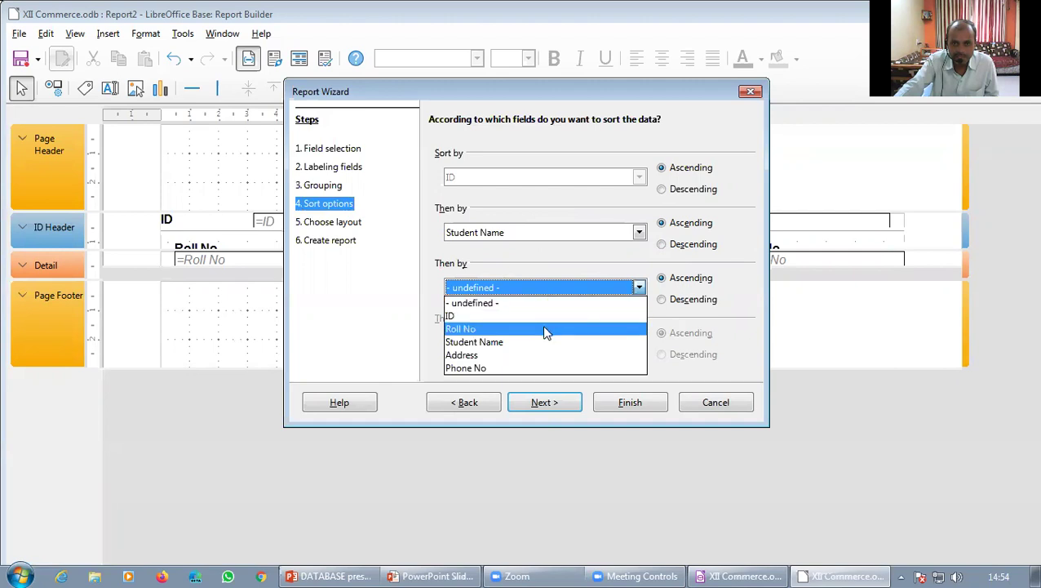
click(542, 327)
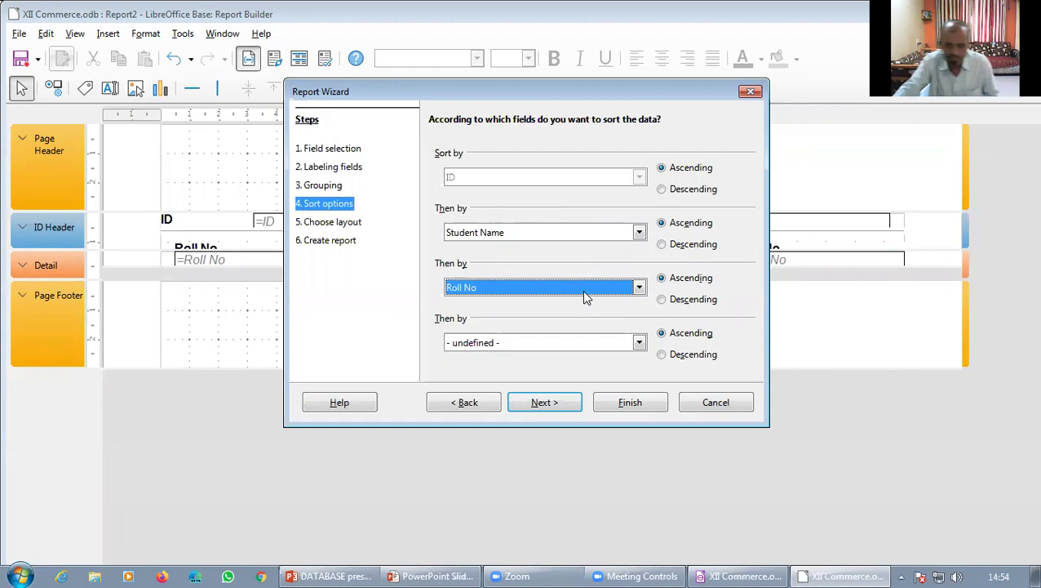
click(545, 400)
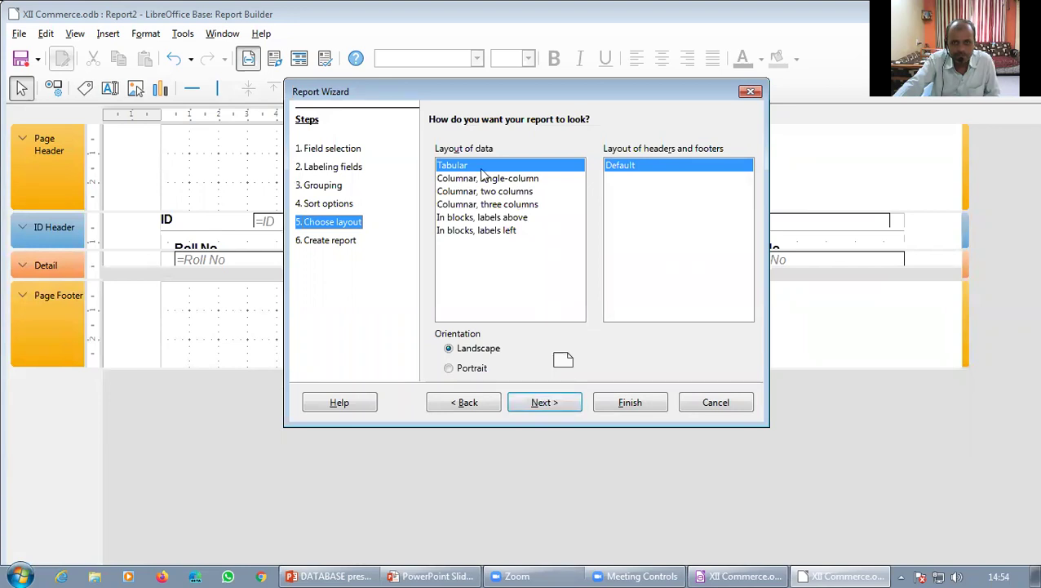
- Keep the Tabular layout in Landscape and create the dynamic report immediately with the title "Student Info report1"
click(547, 402)
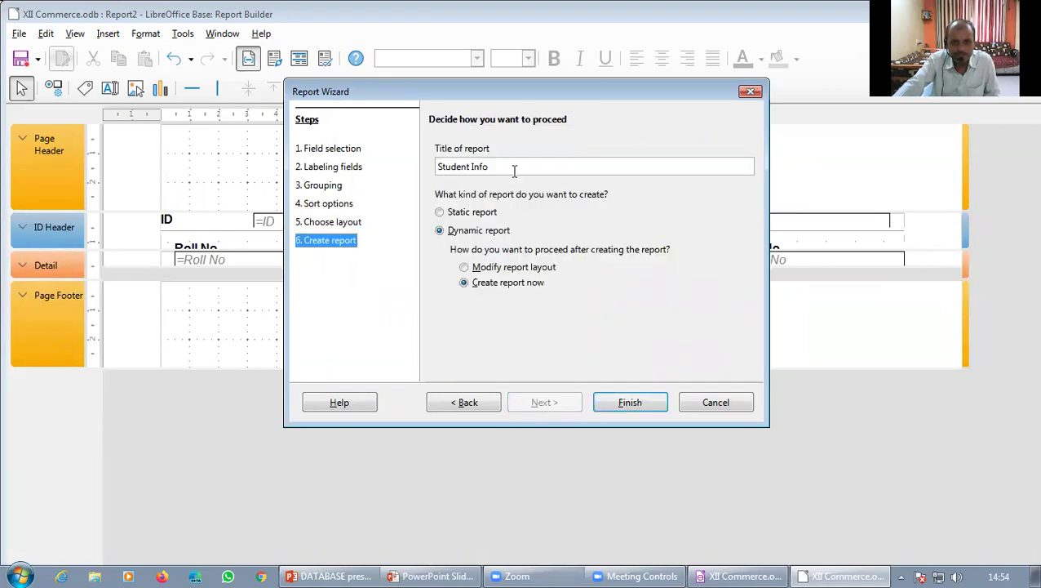
text(re)
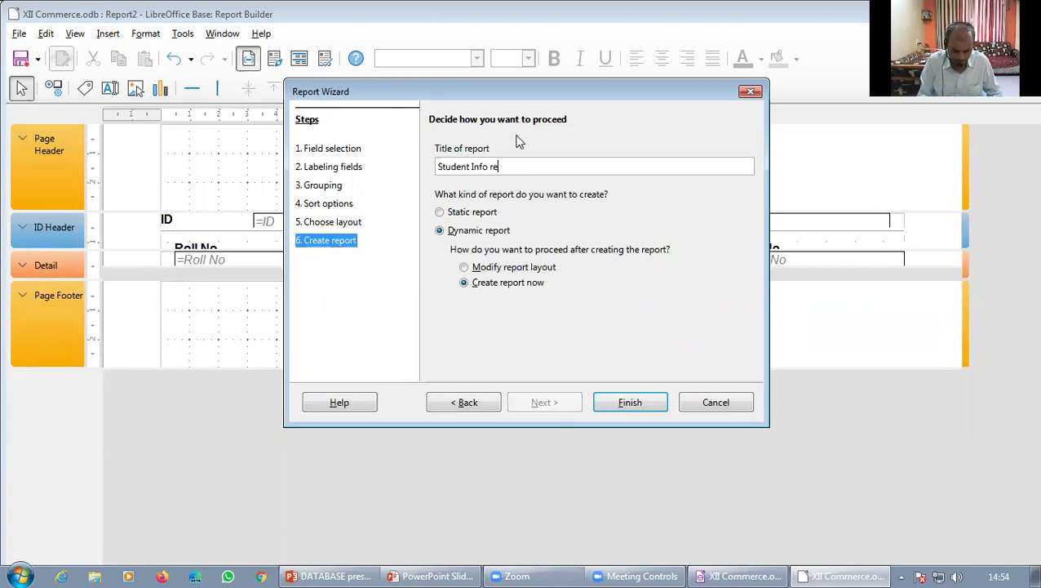
text(port1)
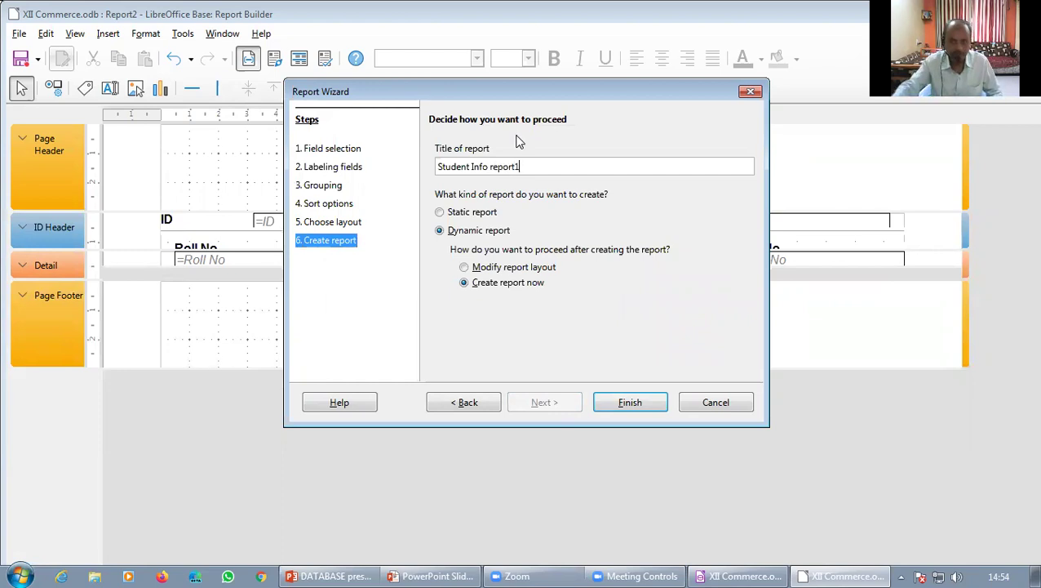
click(637, 404)
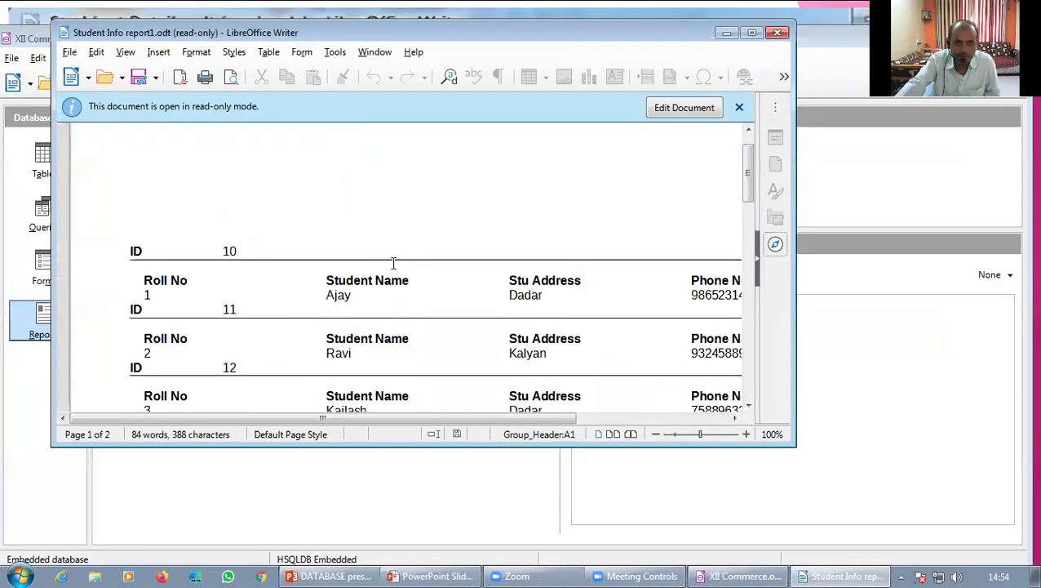
- Look through the student records in the generated tabular report, including the Phone No column at the far side
scroll(394, 263, down, 1)
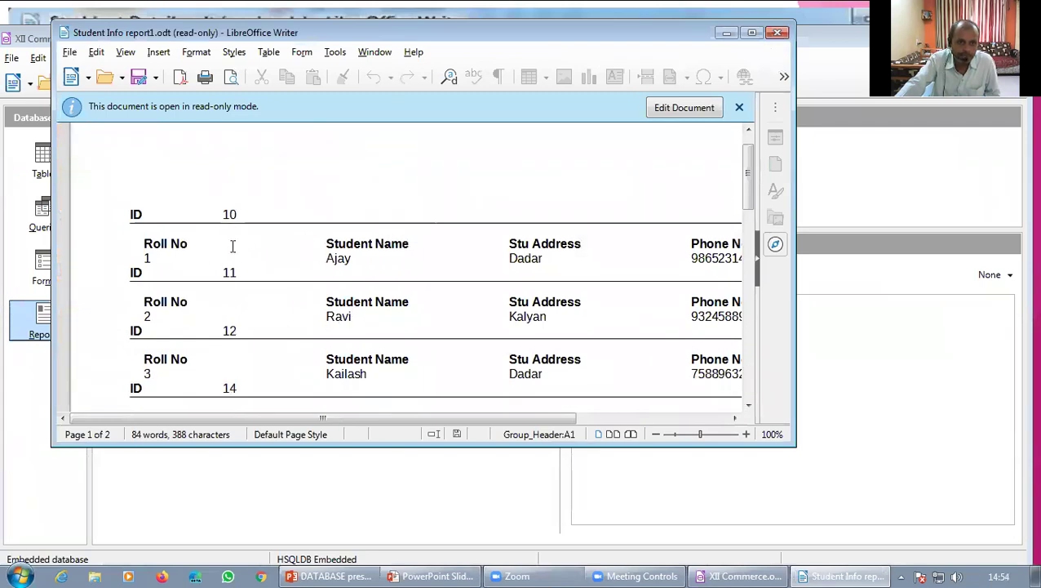
scroll(260, 334, down, 4)
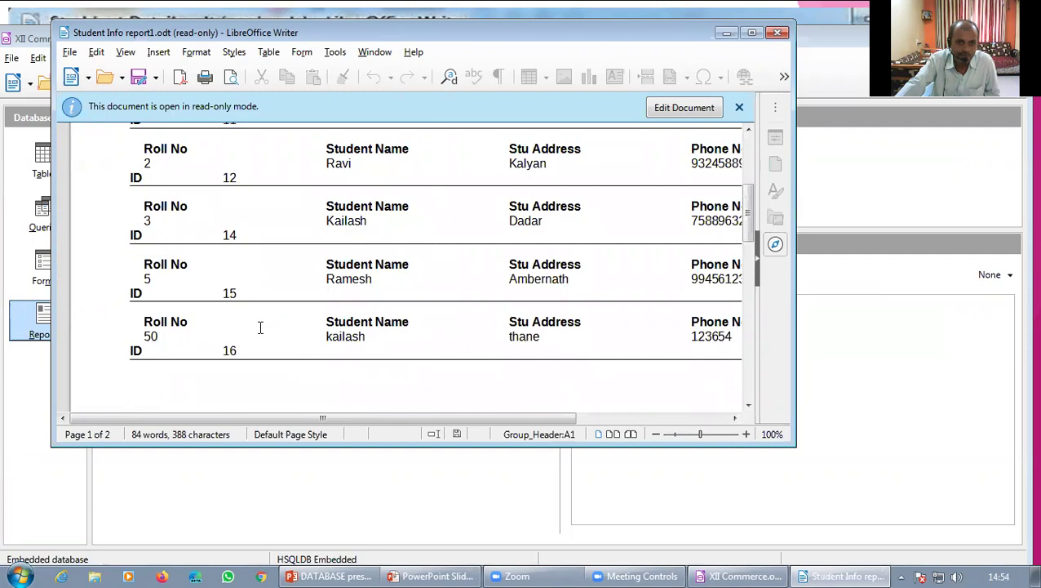
scroll(261, 327, down, 1)
scroll(261, 328, up, 3)
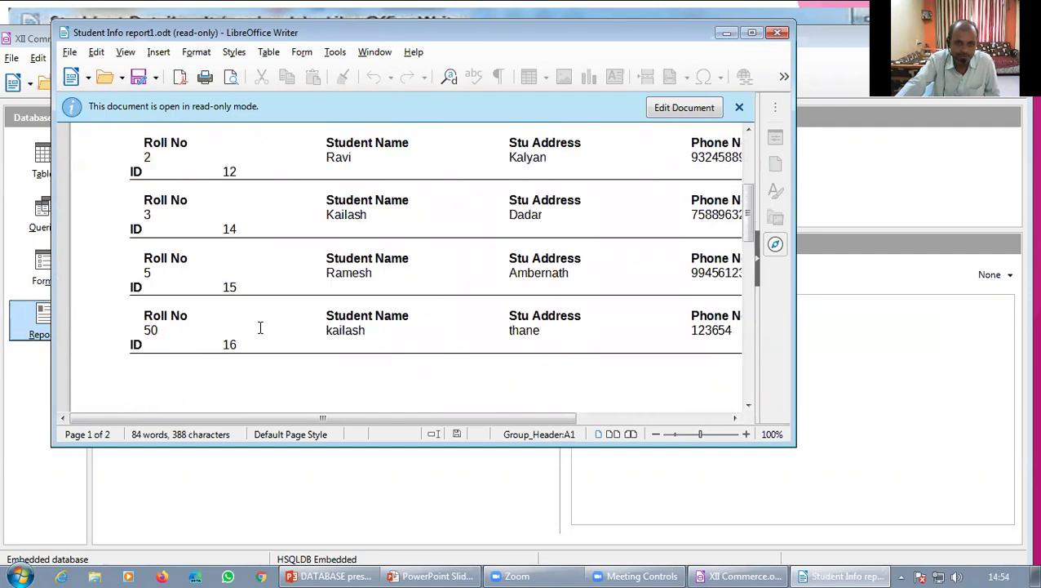
scroll(261, 328, up, 1)
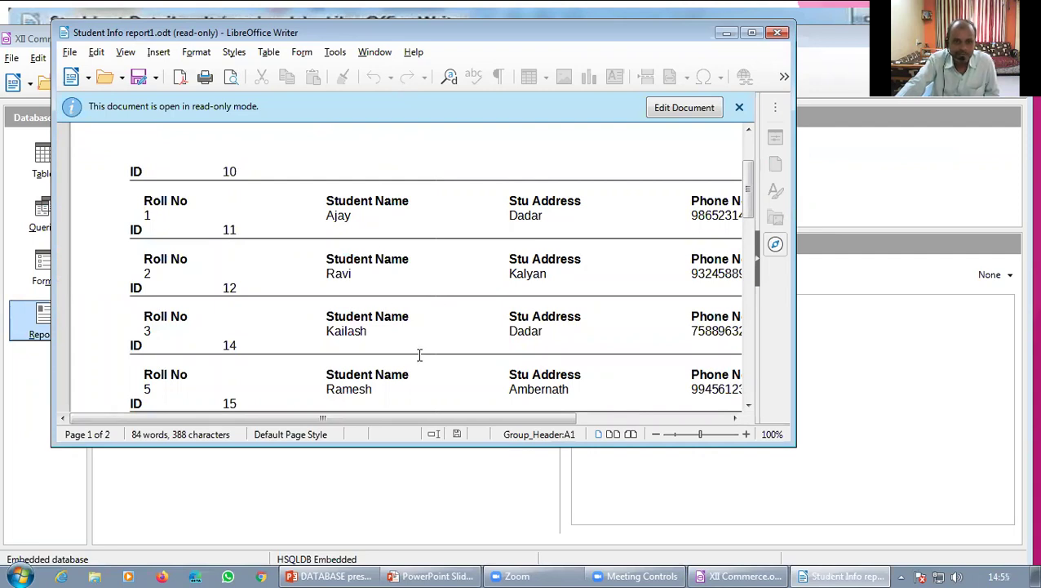
scroll(421, 361, down, 1)
scroll(421, 361, down, 2)
scroll(495, 342, up, 1)
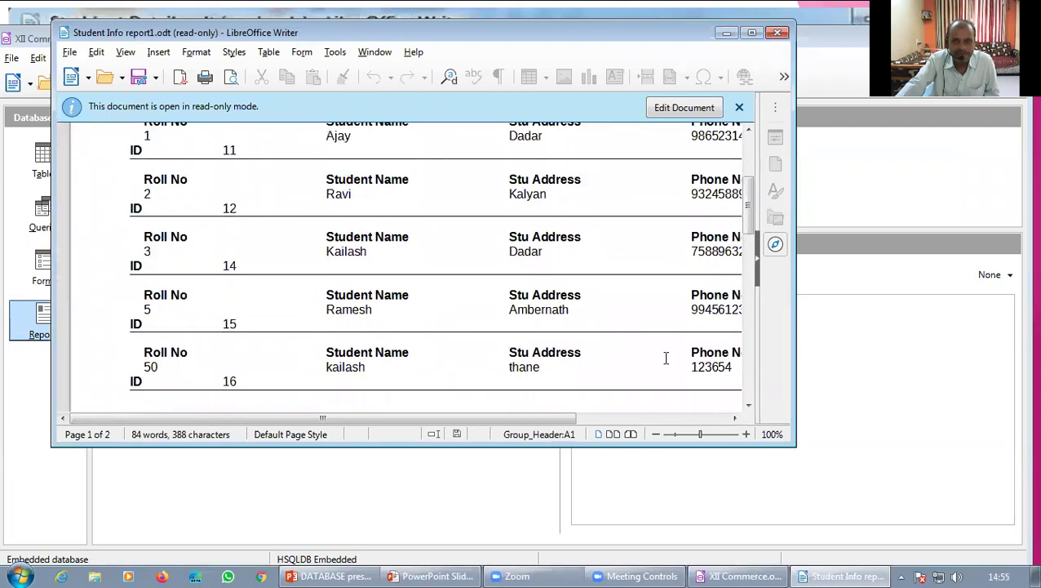
drag(550, 421, 745, 380)
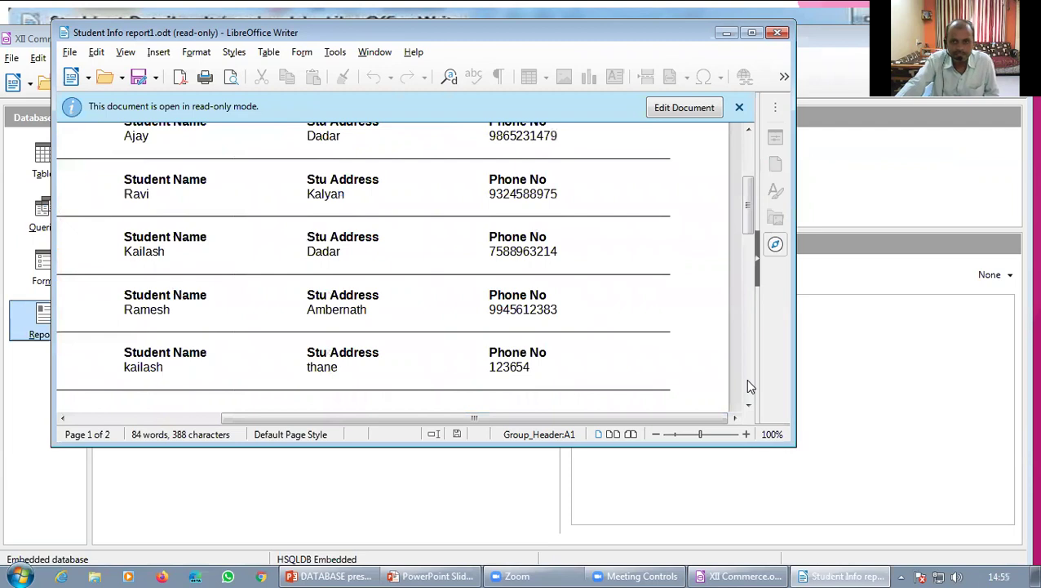
- Close the generated report and advance the PowerPoint slide show to the steps for creating a report in design view
click(779, 33)
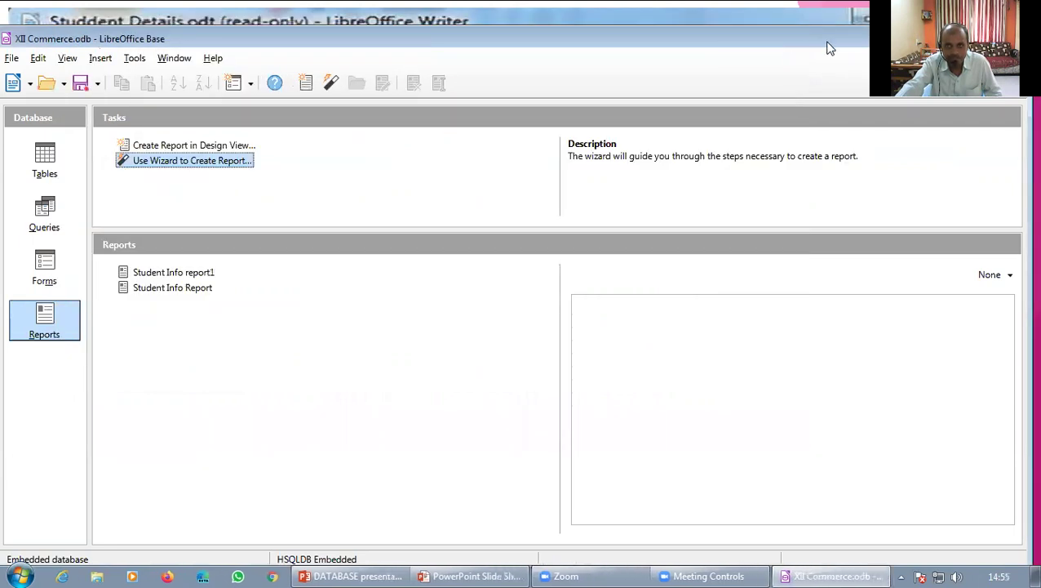
drag(829, 48, 848, 80)
key(alt+Tab)
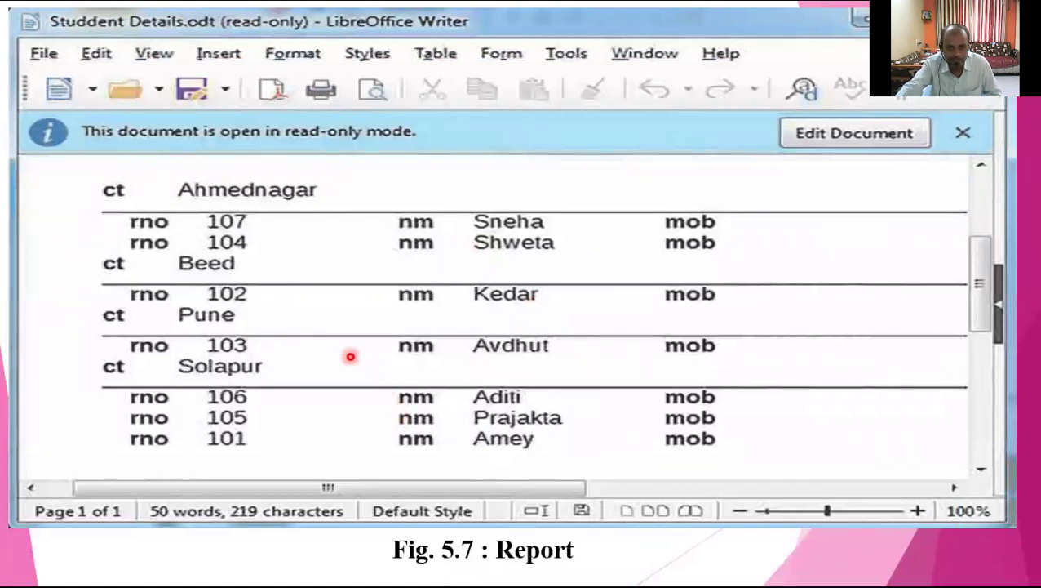
click(548, 308)
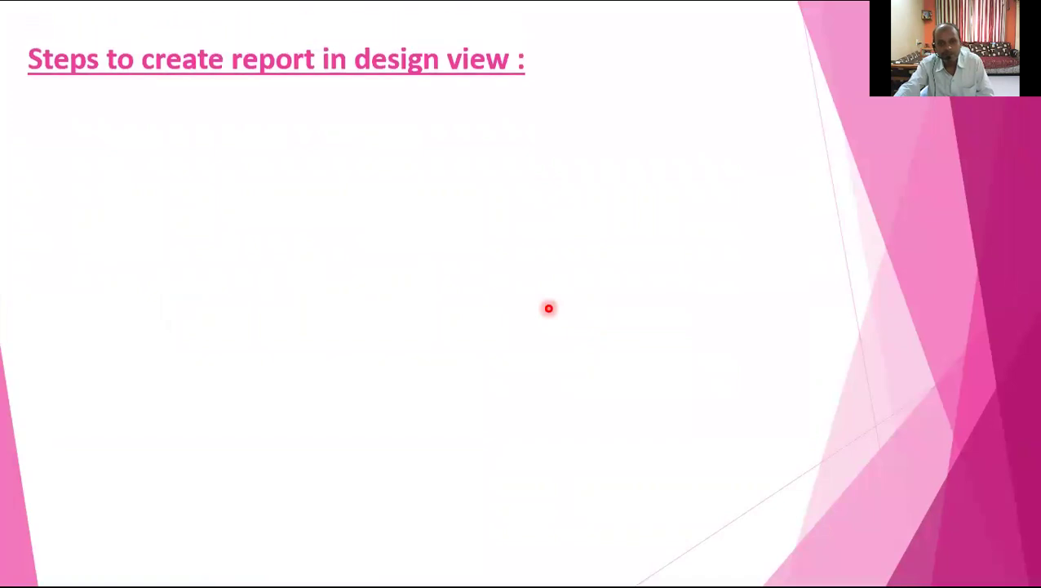